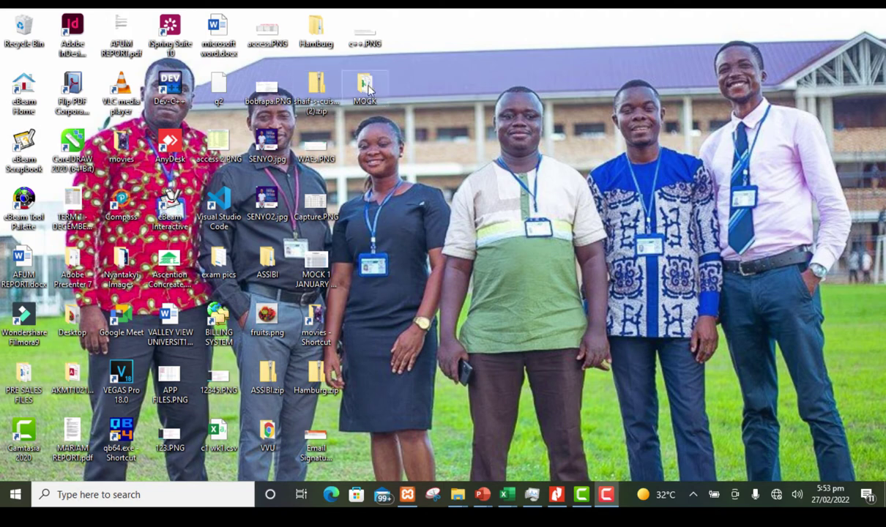
Step: Open the MOCK folder on the desktop to see its REPORTS workbook and RESULTS SLIP document
{"action": "double_click", "coordinate": [365, 86]}
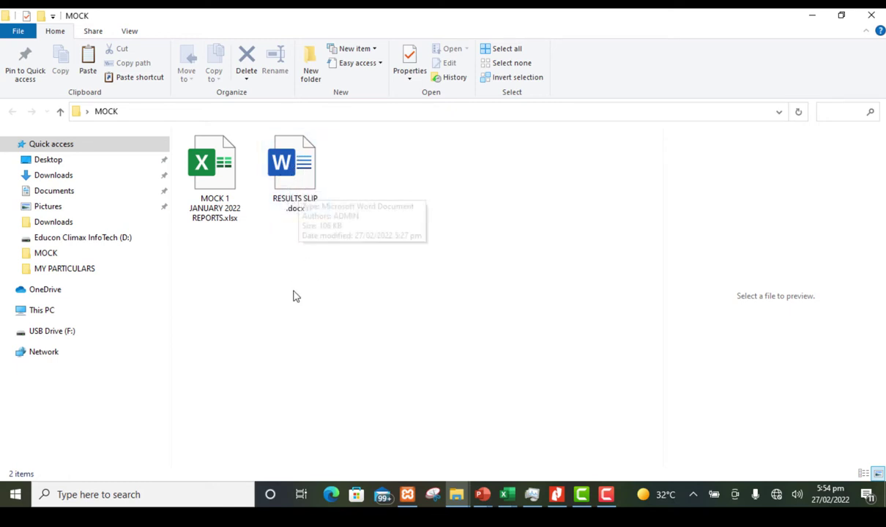
{"action": "double_click", "coordinate": [294, 166]}
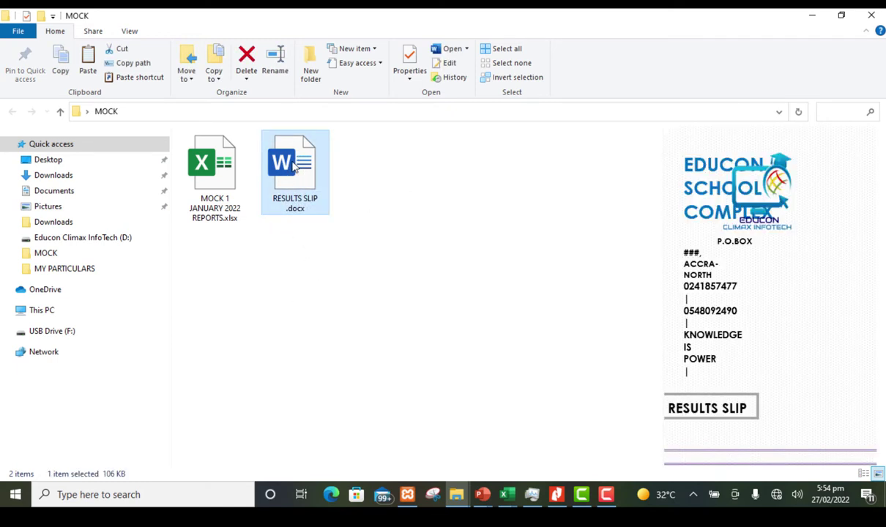
{"action": "left_click", "coordinate": [420, 299]}
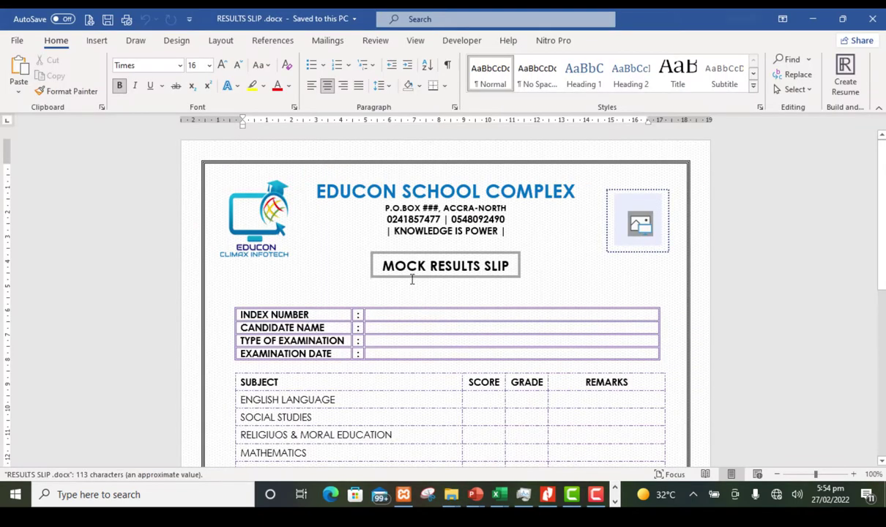
{"action": "scroll", "coordinate": [439, 366], "scroll_direction": "down", "scroll_amount": 6}
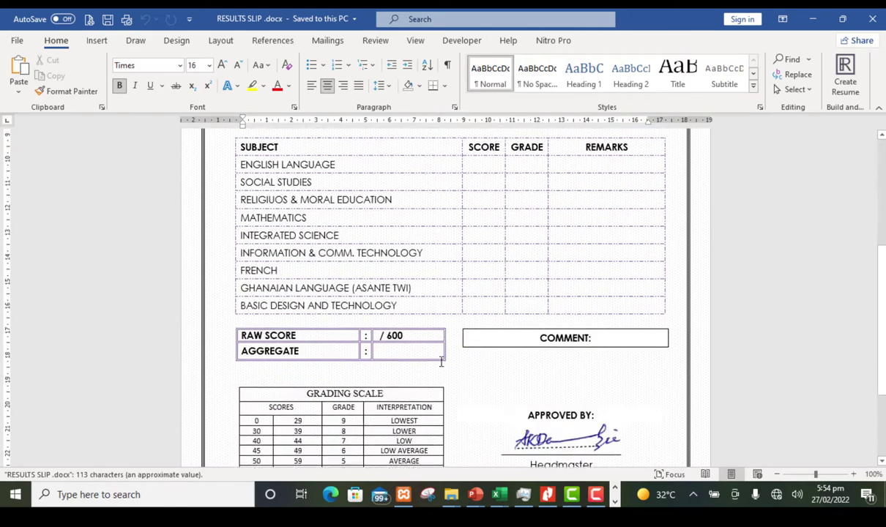
{"action": "scroll", "coordinate": [476, 285], "scroll_direction": "up", "scroll_amount": 3}
{"action": "scroll", "coordinate": [514, 307], "scroll_direction": "down", "scroll_amount": 2}
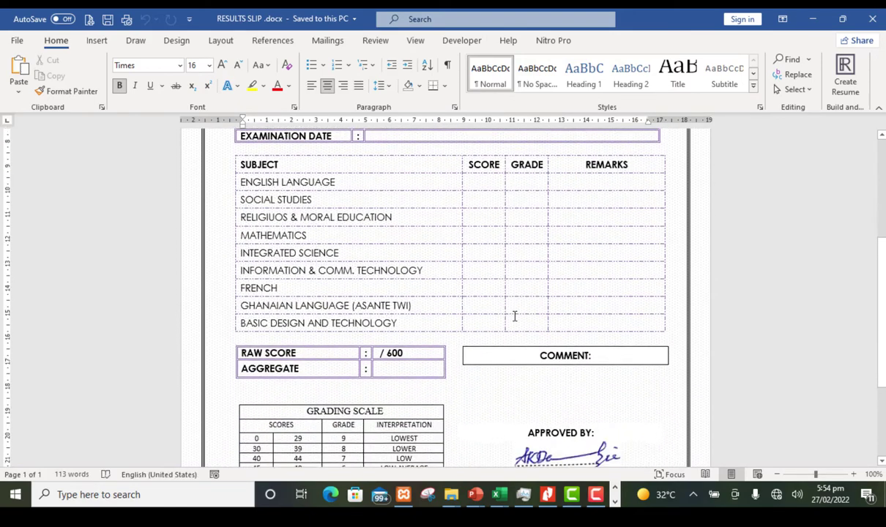
{"action": "scroll", "coordinate": [505, 288], "scroll_direction": "up", "scroll_amount": 5}
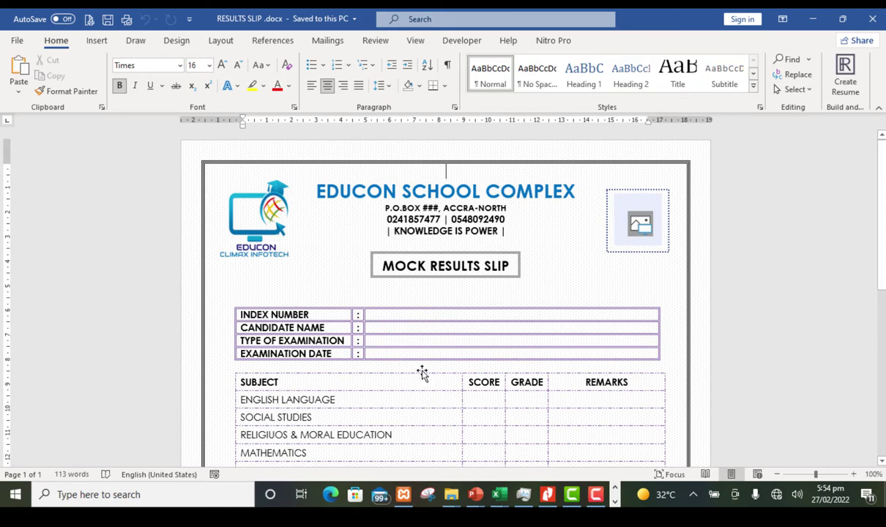
{"action": "scroll", "coordinate": [371, 330], "scroll_direction": "down", "scroll_amount": 1}
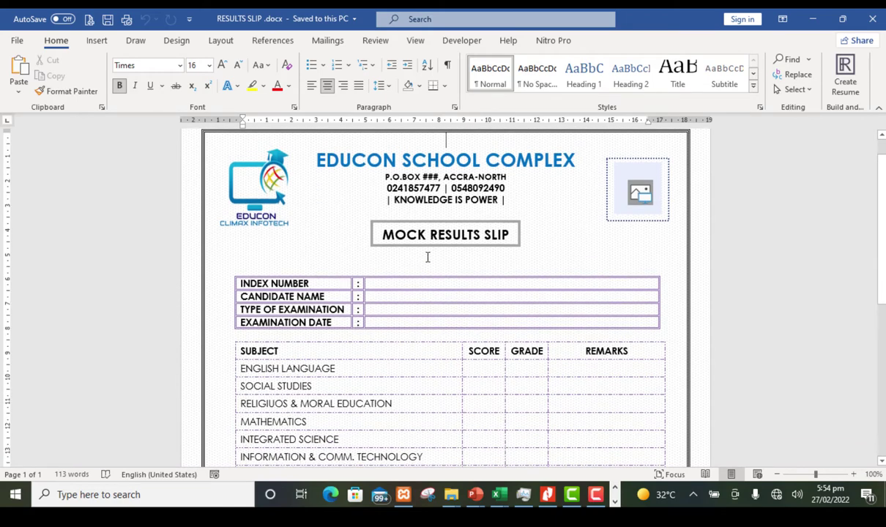
{"action": "left_click", "coordinate": [420, 284]}
{"action": "left_click", "coordinate": [412, 296]}
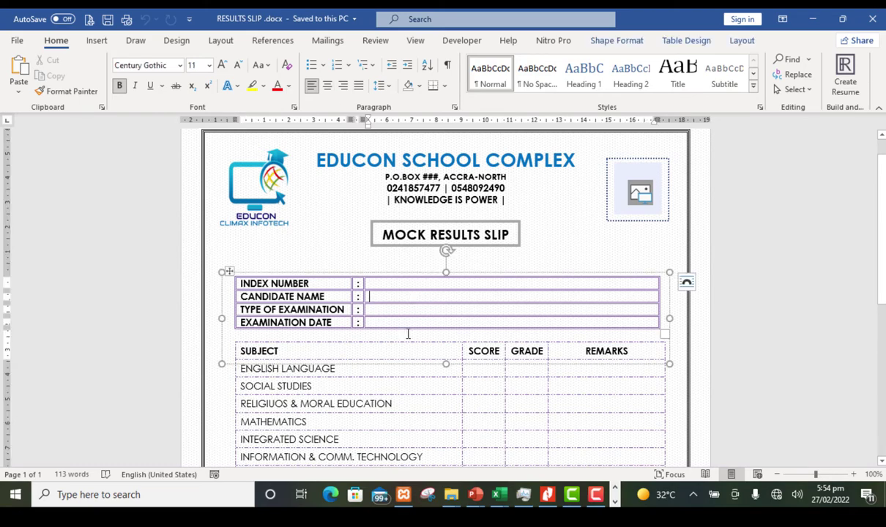
{"action": "scroll", "coordinate": [403, 336], "scroll_direction": "down", "scroll_amount": 3}
{"action": "scroll", "coordinate": [368, 322], "scroll_direction": "up", "scroll_amount": 2}
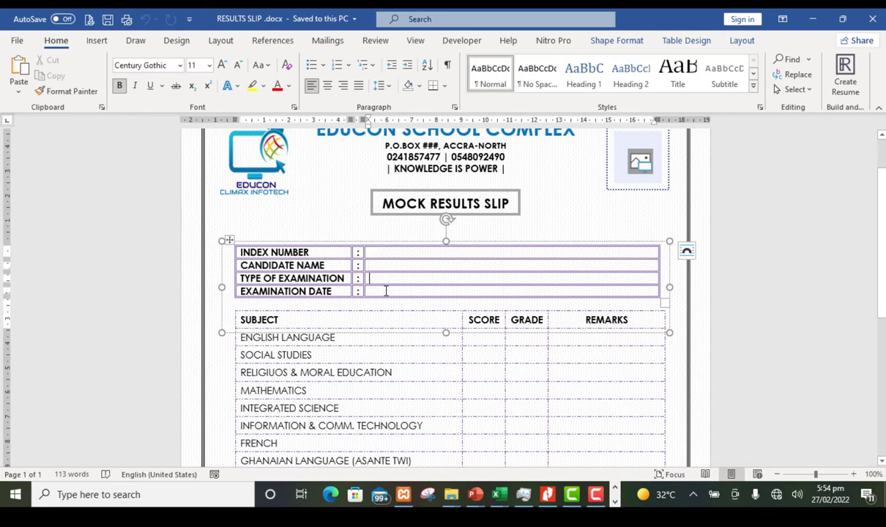
{"action": "scroll", "coordinate": [389, 290], "scroll_direction": "down", "scroll_amount": 2}
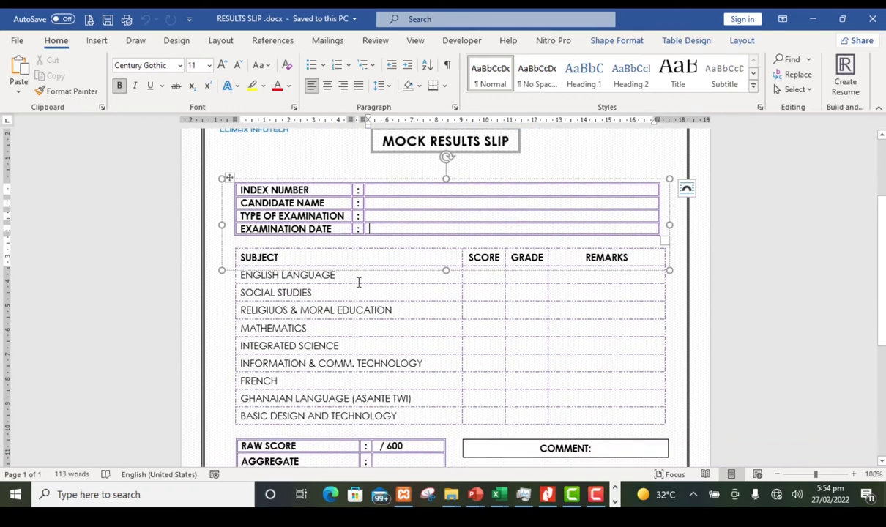
{"action": "left_click", "coordinate": [499, 275]}
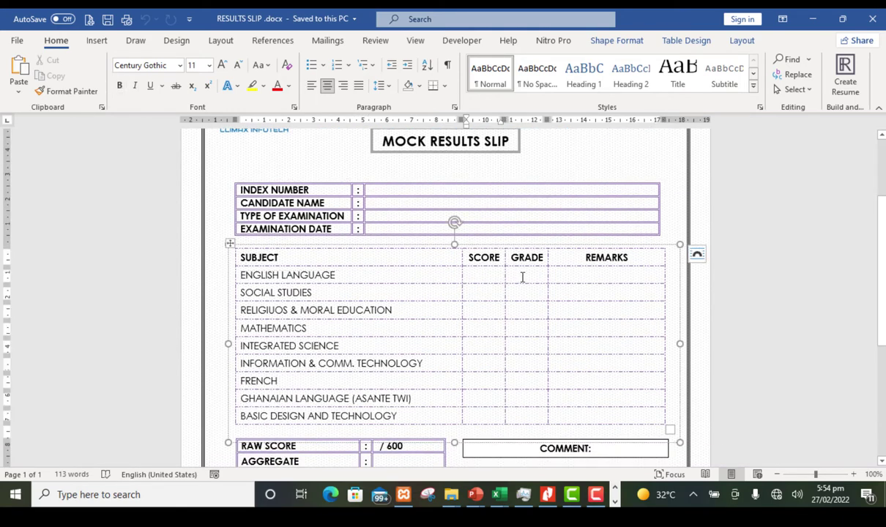
{"action": "left_click", "coordinate": [522, 277]}
{"action": "scroll", "coordinate": [455, 317], "scroll_direction": "down", "scroll_amount": 3}
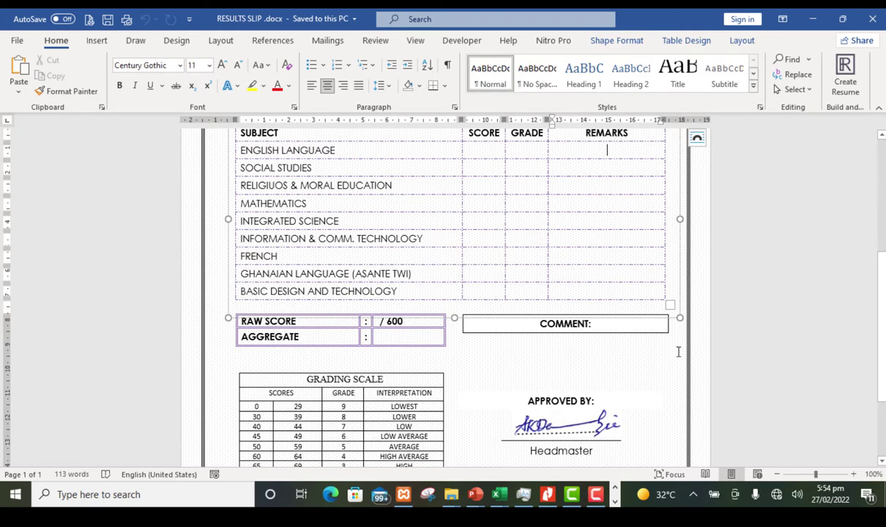
{"action": "scroll", "coordinate": [590, 360], "scroll_direction": "down", "scroll_amount": 3}
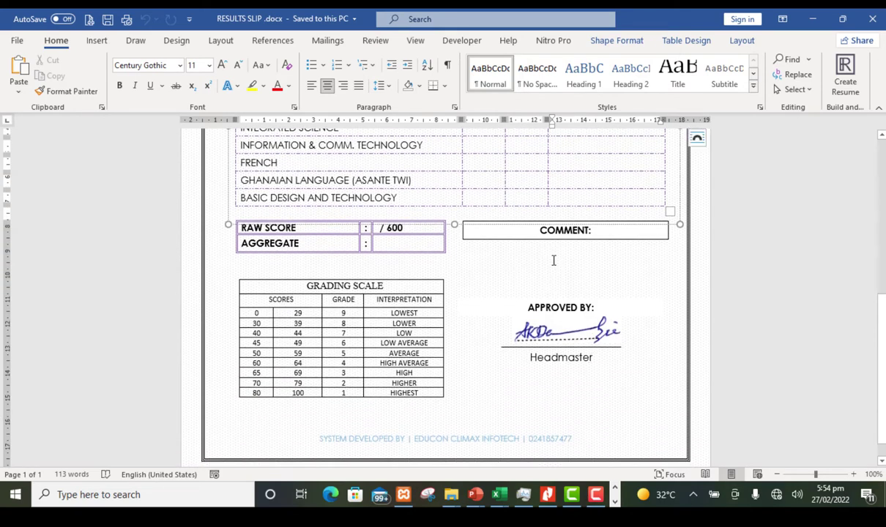
{"action": "scroll", "coordinate": [553, 259], "scroll_direction": "up", "scroll_amount": 1}
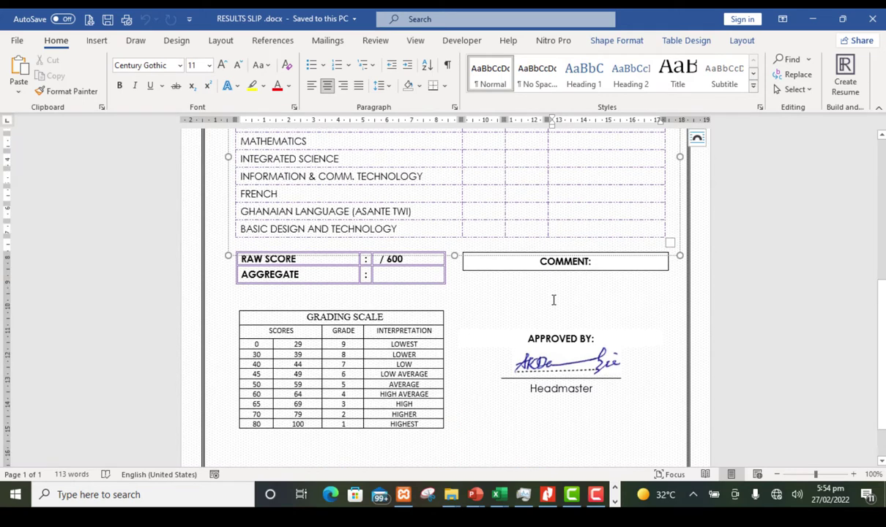
{"action": "scroll", "coordinate": [554, 300], "scroll_direction": "up", "scroll_amount": 1}
{"action": "scroll", "coordinate": [553, 303], "scroll_direction": "up", "scroll_amount": 1}
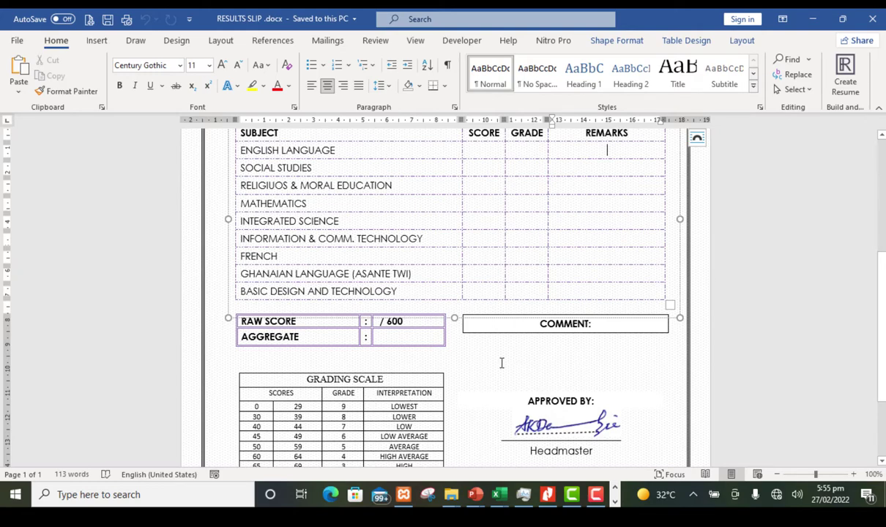
{"action": "scroll", "coordinate": [501, 363], "scroll_direction": "up", "scroll_amount": 6}
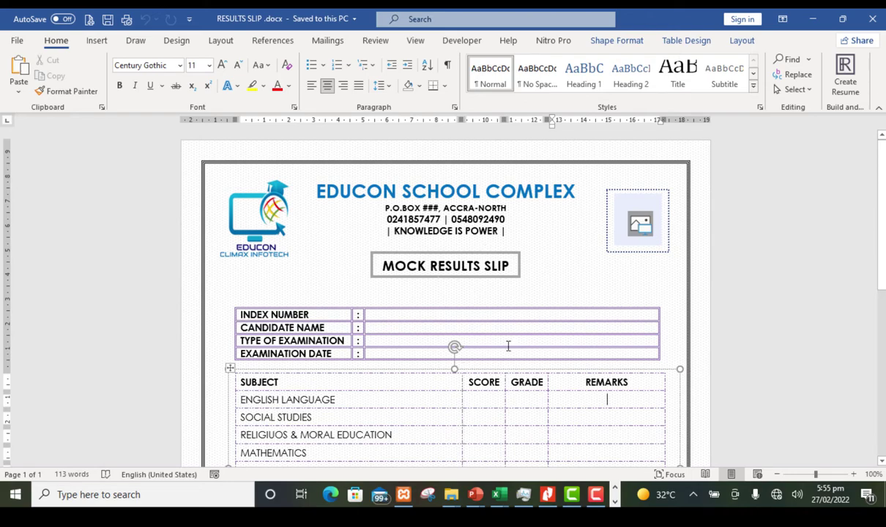
{"action": "scroll", "coordinate": [505, 350], "scroll_direction": "down", "scroll_amount": 3}
{"action": "scroll", "coordinate": [502, 354], "scroll_direction": "up", "scroll_amount": 3}
{"action": "left_click", "coordinate": [872, 18]}
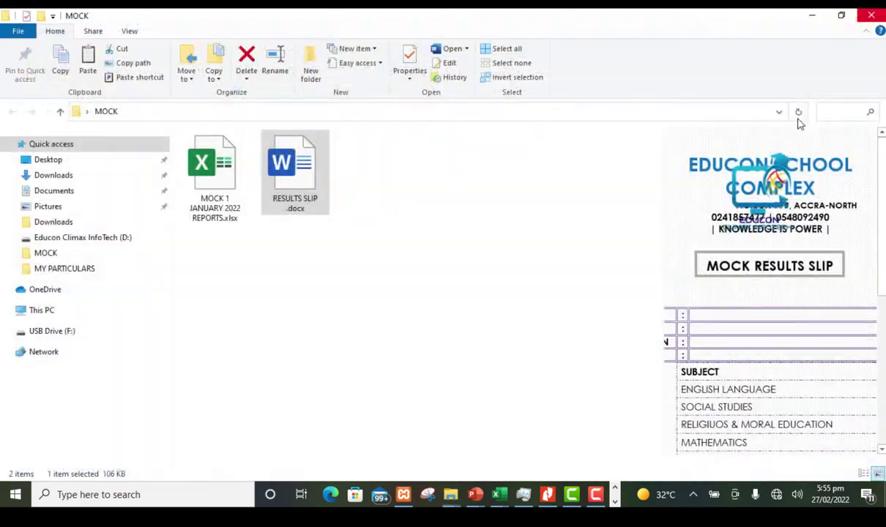
Step: Deselect the results slip and open MOCK 1 JANUARY 2022 REPORTS.xlsx in Excel
{"action": "left_click", "coordinate": [368, 293]}
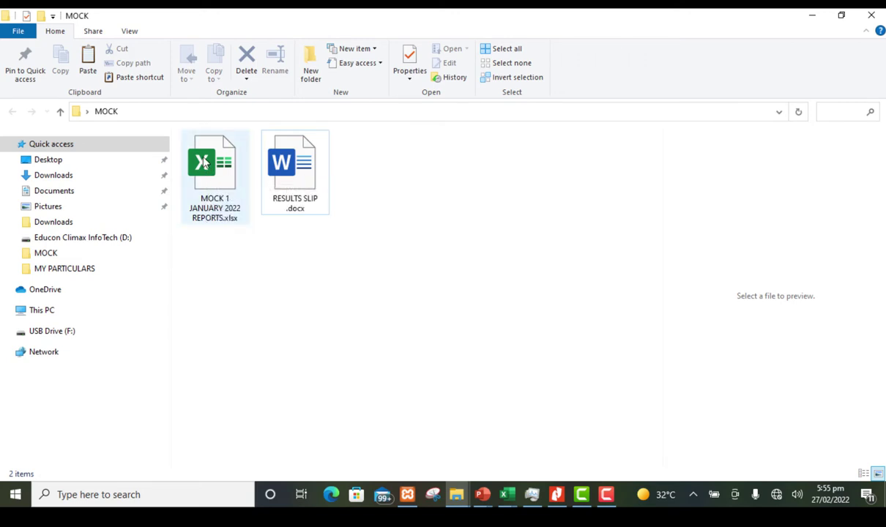
{"action": "double_click", "coordinate": [206, 163]}
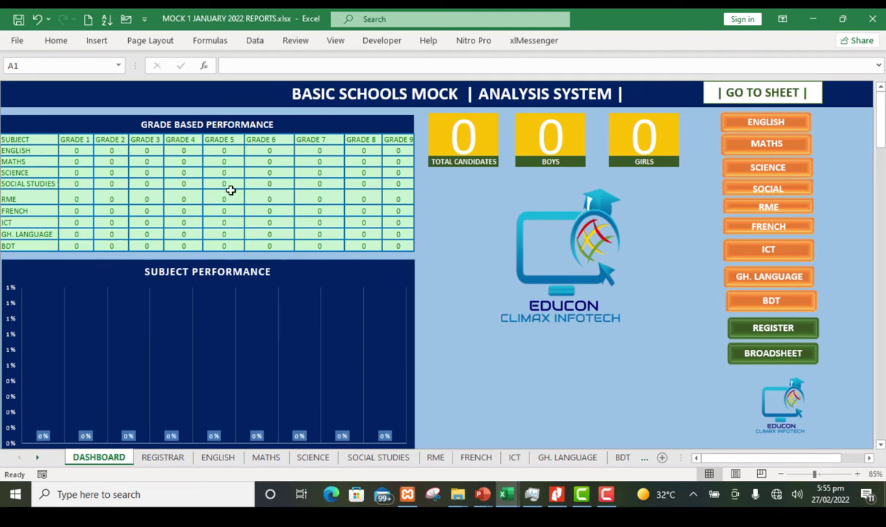
Step: Scroll the dashboard, then jump to the REGISTRAR sheet with the REGISTER button
{"action": "scroll", "coordinate": [165, 300], "scroll_direction": "down", "scroll_amount": 1}
{"action": "scroll", "coordinate": [164, 300], "scroll_direction": "down", "scroll_amount": 3}
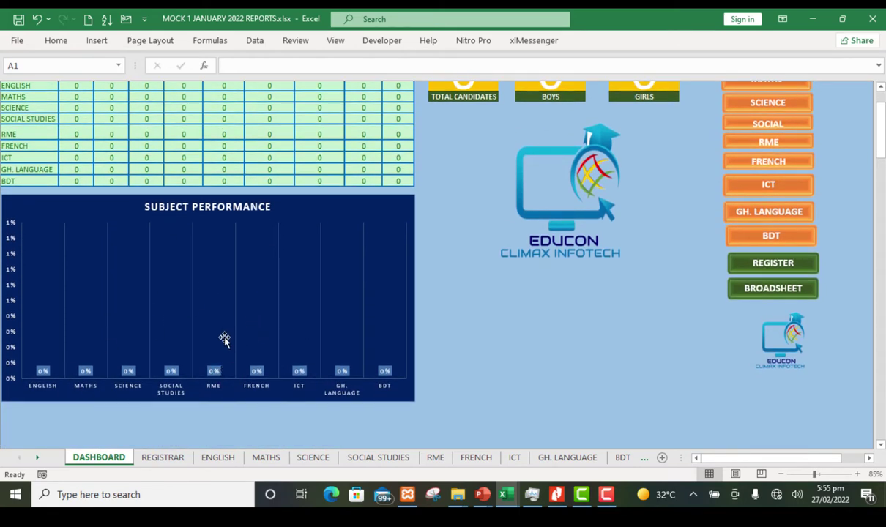
{"action": "scroll", "coordinate": [223, 339], "scroll_direction": "up", "scroll_amount": 4}
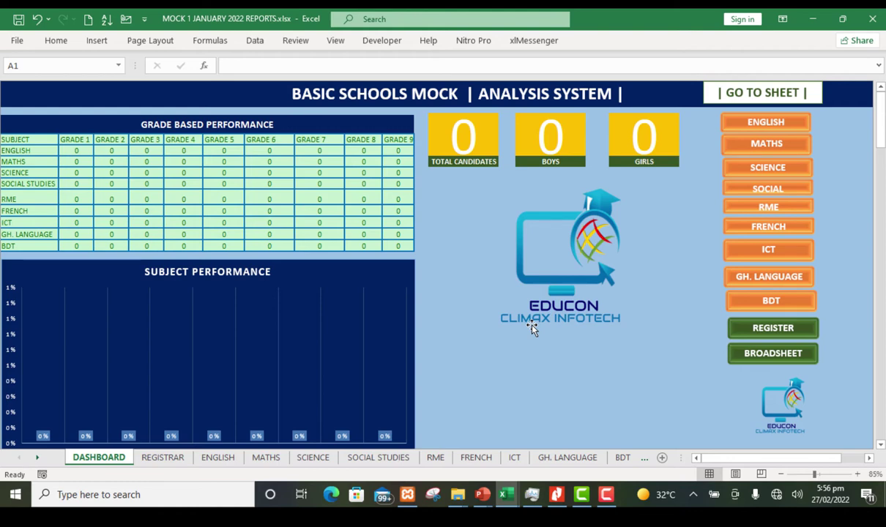
{"action": "left_click", "coordinate": [763, 331]}
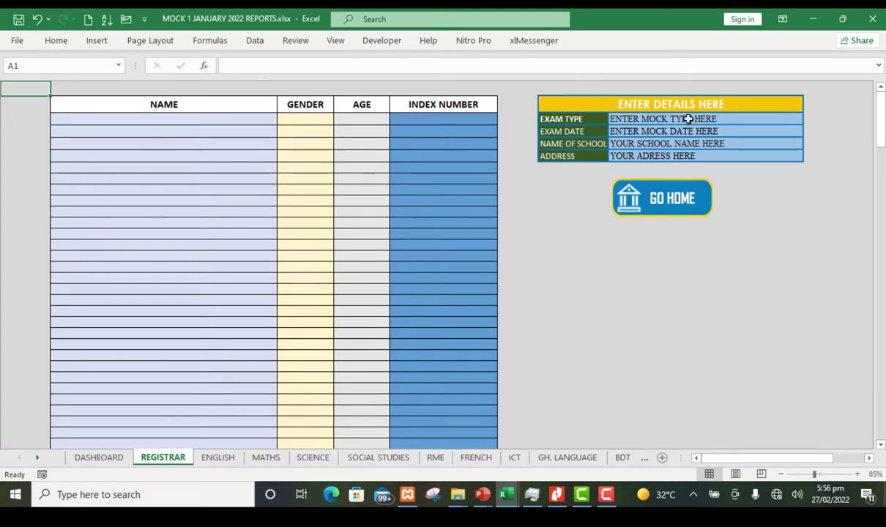
Step: Enter the first candidate's name, gender MALE and first index number in row 3
{"action": "left_click", "coordinate": [158, 118]}
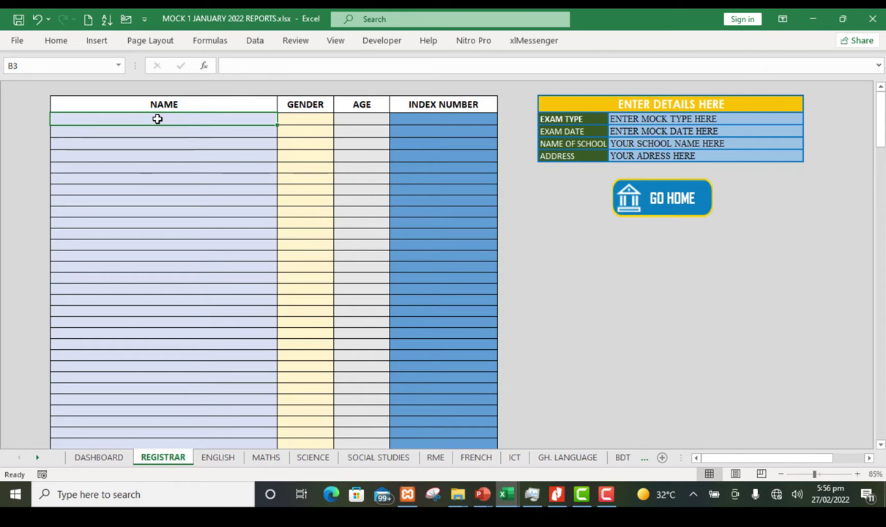
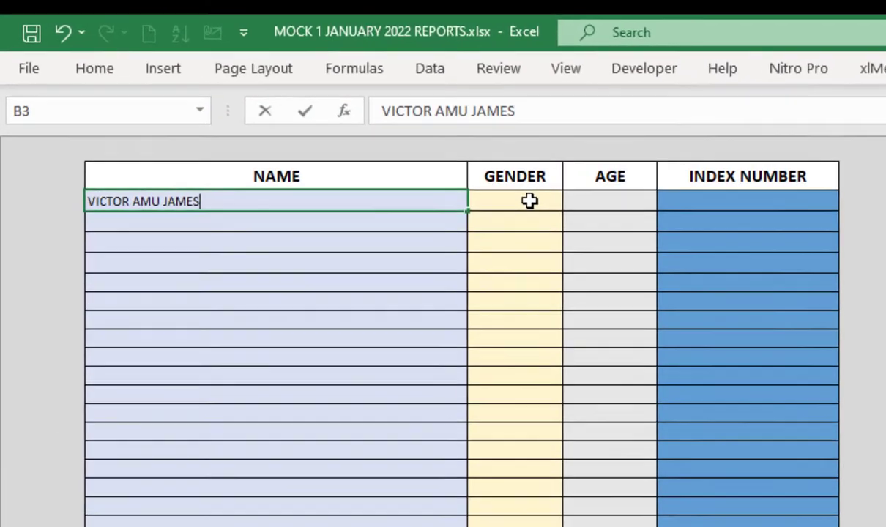
{"action": "left_click", "coordinate": [307, 119]}
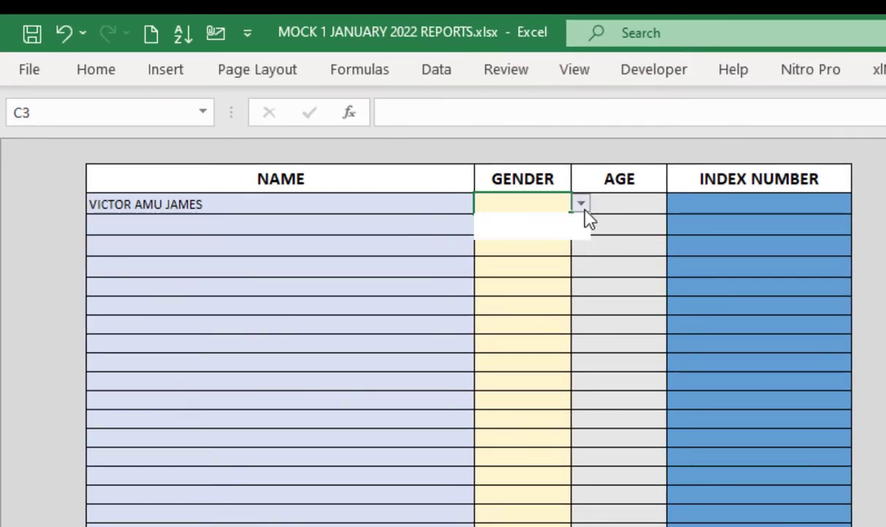
{"action": "left_click", "coordinate": [550, 221]}
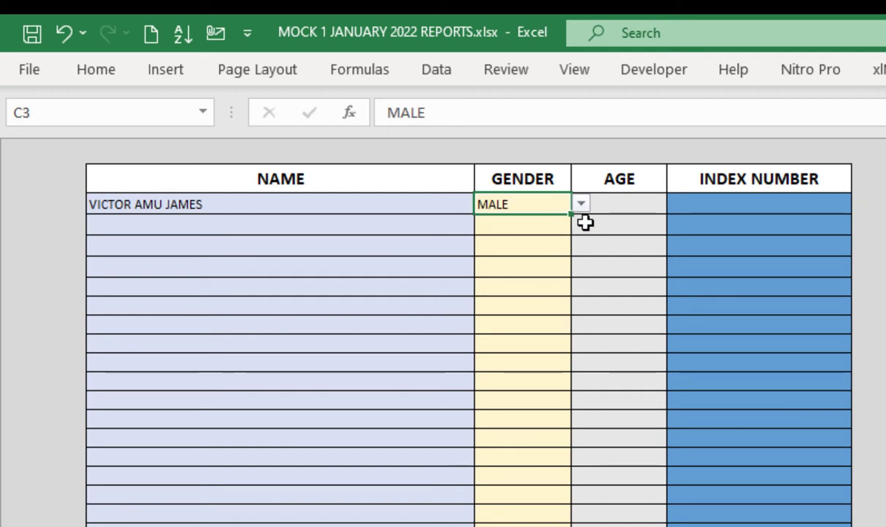
{"action": "left_click", "coordinate": [642, 207]}
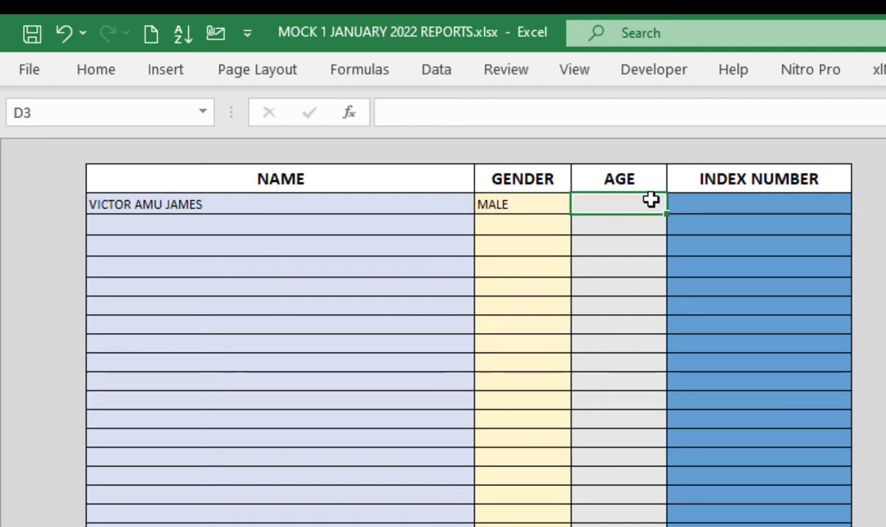
{"action": "left_click", "coordinate": [719, 200]}
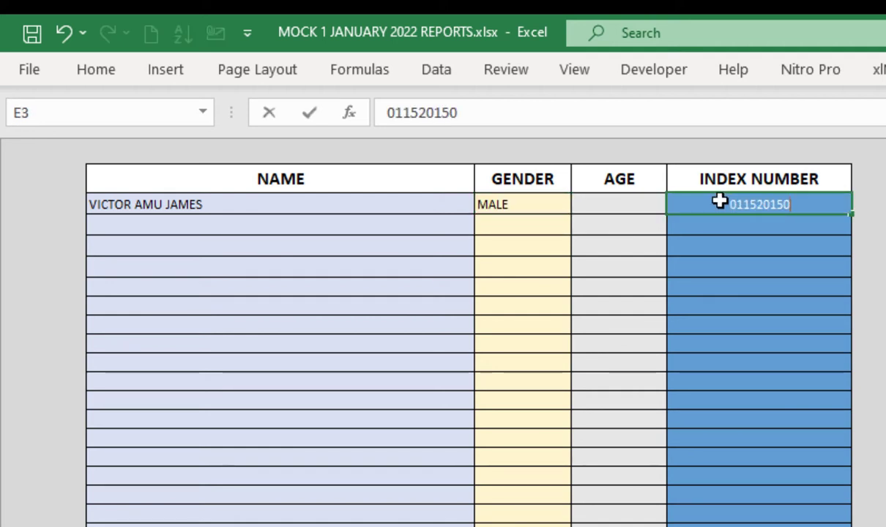
{"action": "key", "text": "Return"}
Step: Enter the second candidate (FEMALE, second index number) and the third candidate (MALE)
{"action": "left_click", "coordinate": [240, 221]}
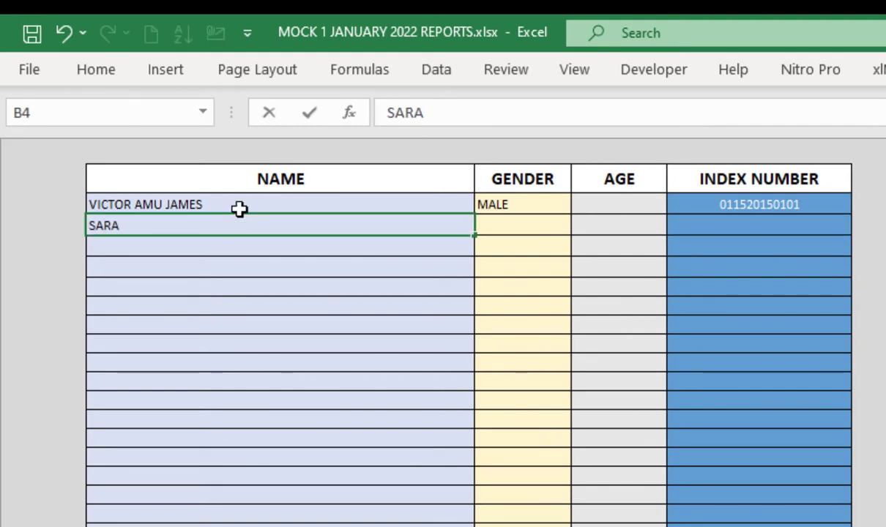
{"action": "type", "text": "FEMALE"}
{"action": "left_click", "coordinate": [787, 224]}
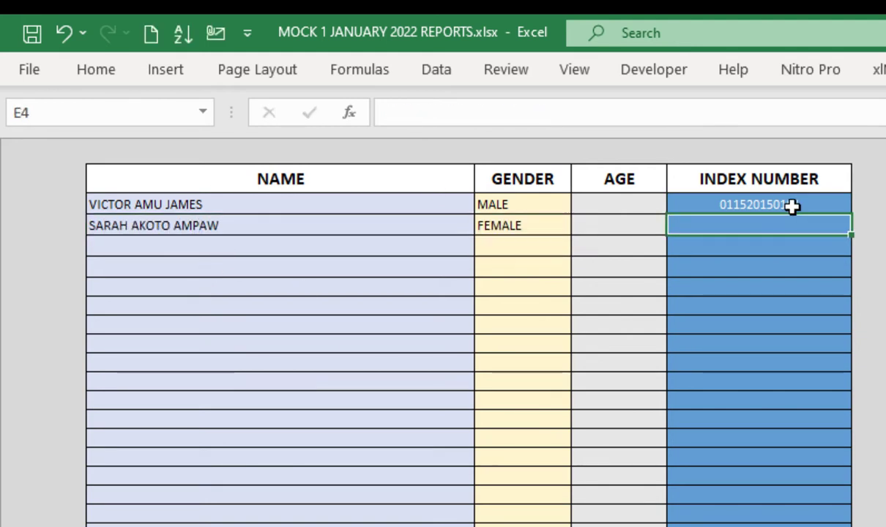
{"action": "left_click", "coordinate": [197, 226]}
{"action": "left_click", "coordinate": [196, 247]}
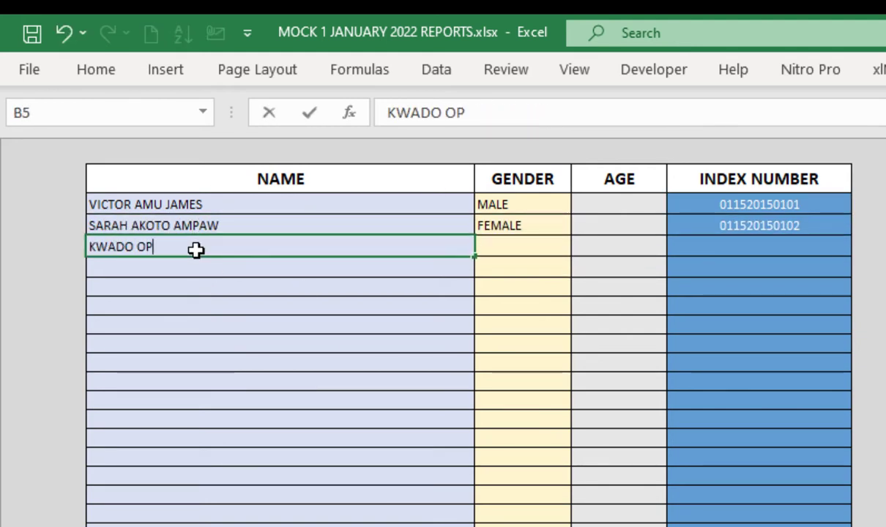
{"action": "key", "text": "Tab"}
{"action": "type", "text": "MALE"}
{"action": "key", "text": "Return"}
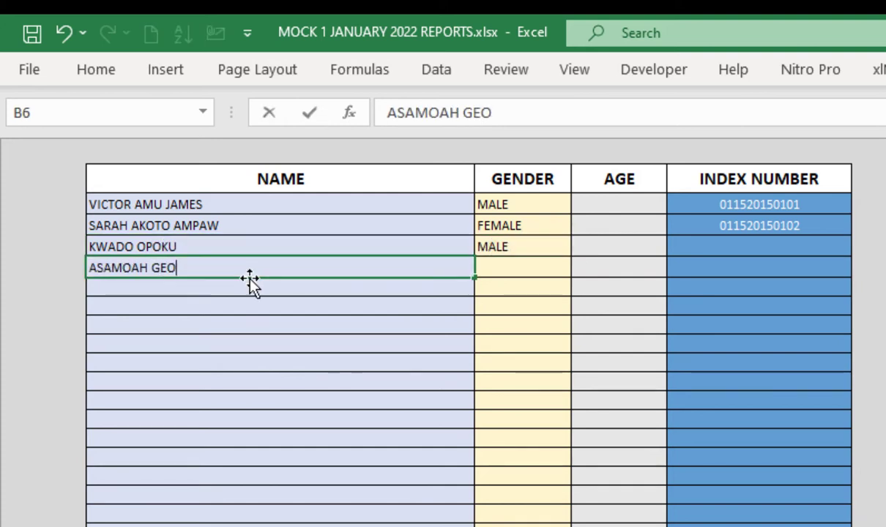
Step: Enter the fourth to sixth candidates' names with genders MALE, FEMALE and FEMALE
{"action": "key", "text": "Tab"}
{"action": "type", "text": "MALE"}
{"action": "key", "text": "Return"}
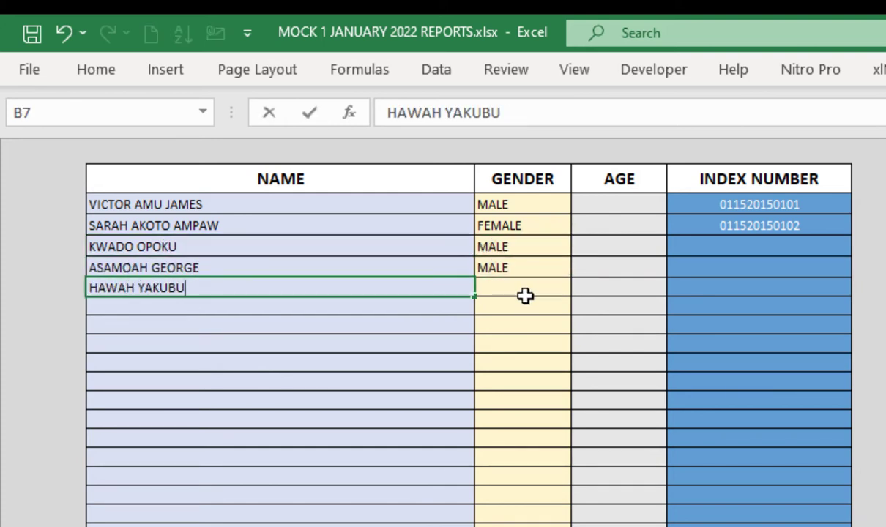
{"action": "key", "text": "Tab"}
{"action": "type", "text": "FEMALE"}
{"action": "key", "text": "Return"}
{"action": "key", "text": "Tab"}
{"action": "type", "text": "FEMALE"}
{"action": "key", "text": "Return"}
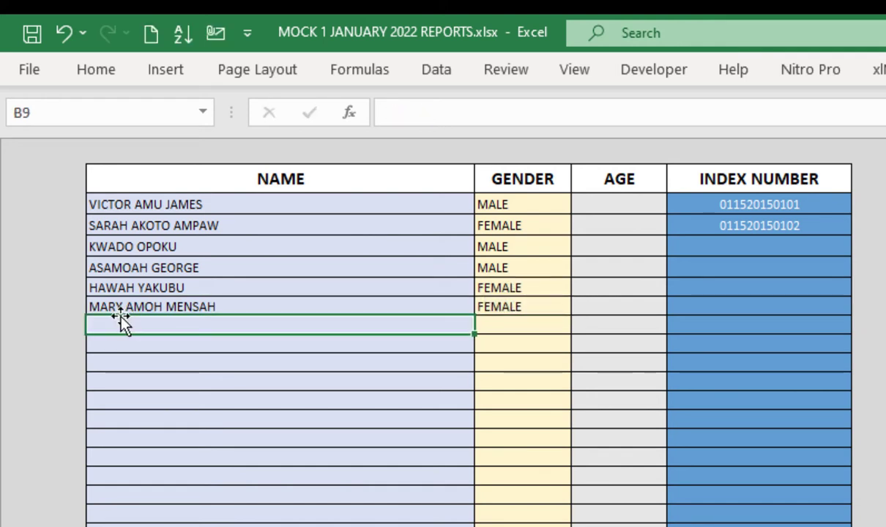
Step: Undo an accidental move, then add the seventh (FEMALE) and eighth (MALE) candidates
{"action": "left_click_drag", "start_coordinate": [128, 295], "coordinate": [146, 225]}
{"action": "key", "text": "Escape"}
{"action": "key", "text": "Tab"}
{"action": "type", "text": "FEMALE"}
{"action": "key", "text": "Return"}
{"action": "type", "text": "JOH"}
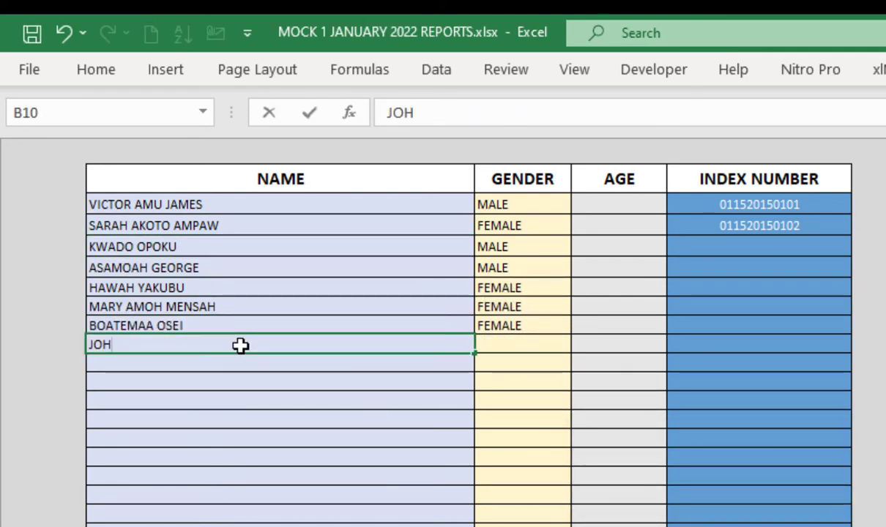
{"action": "type", "text": "N DOW"}
{"action": "key", "text": "BackSpace"}
{"action": "type", "text": "E"}
{"action": "key", "text": "Tab"}
{"action": "type", "text": "MALE"}
{"action": "key", "text": "Return"}
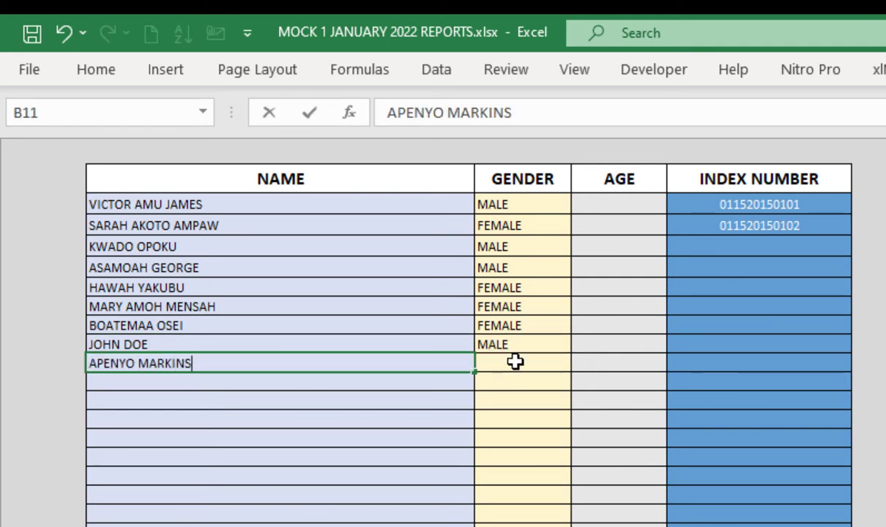
Step: Enter the ninth (MALE) and tenth (FEMALE) candidates, correcting a typo in the last name
{"action": "key", "text": "Tab"}
{"action": "type", "text": "MALE"}
{"action": "key", "text": "Return"}
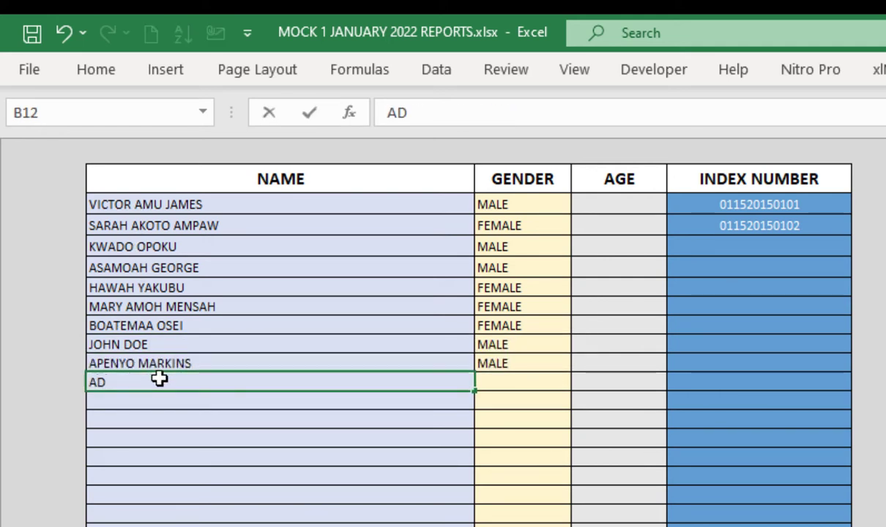
{"action": "key", "text": "Tab"}
{"action": "type", "text": "FEMALE"}
Step: Fill the index numbers from E3:E4 down to E12, check the dashboard counts, and return
{"action": "left_click_drag", "start_coordinate": [758, 204], "coordinate": [758, 225]}
{"action": "left_click_drag", "start_coordinate": [850, 236], "coordinate": [807, 392]}
{"action": "left_click", "coordinate": [820, 381]}
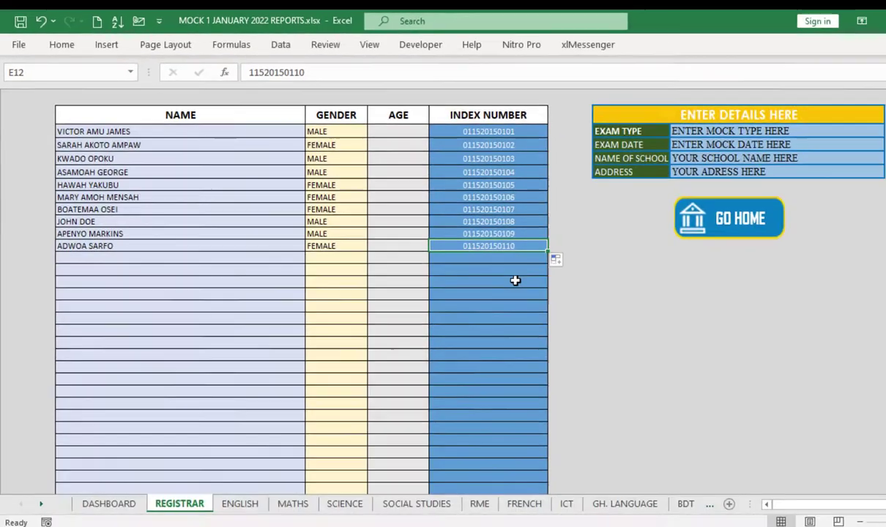
{"action": "left_click", "coordinate": [515, 280]}
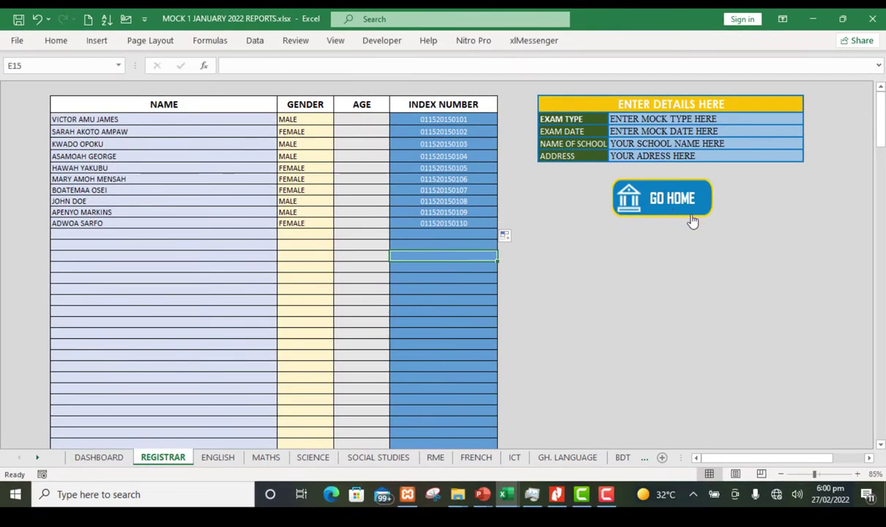
{"action": "left_click", "coordinate": [660, 192]}
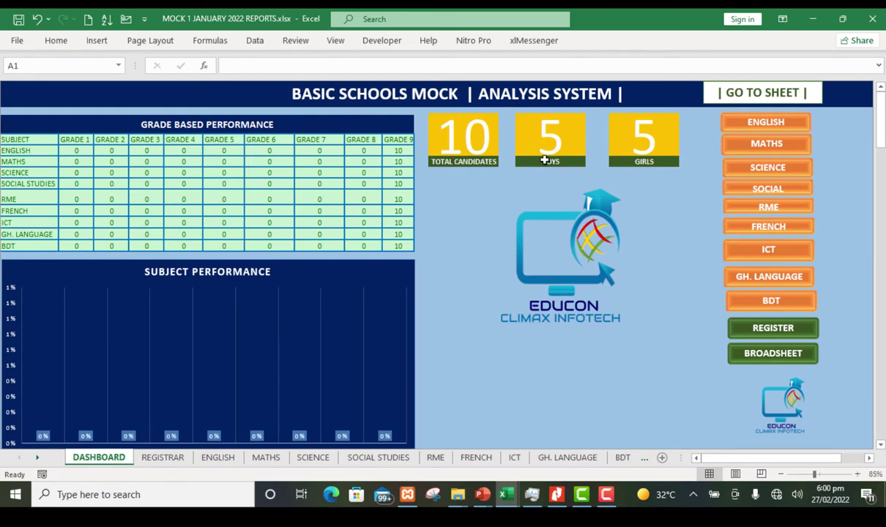
{"action": "left_click", "coordinate": [773, 330]}
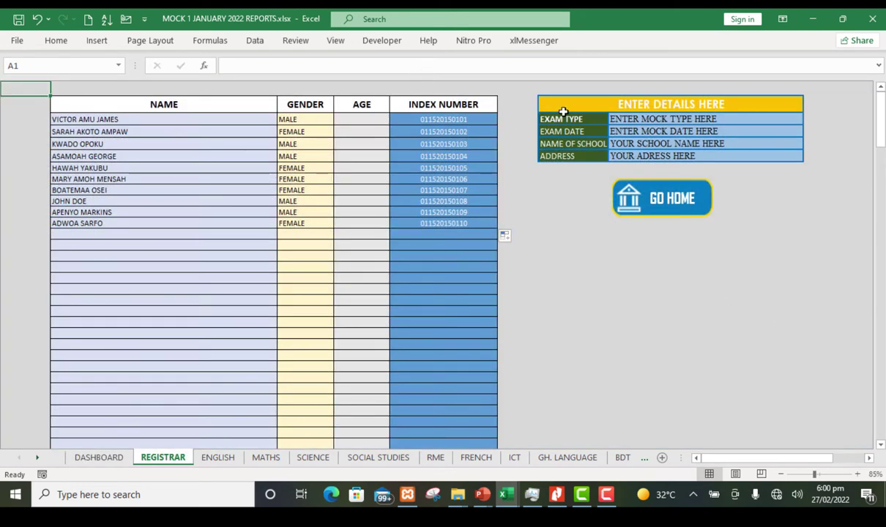
Step: Set the exam type to MOCK 1 and the exam date to MARCH, 2022
{"action": "left_click", "coordinate": [612, 119]}
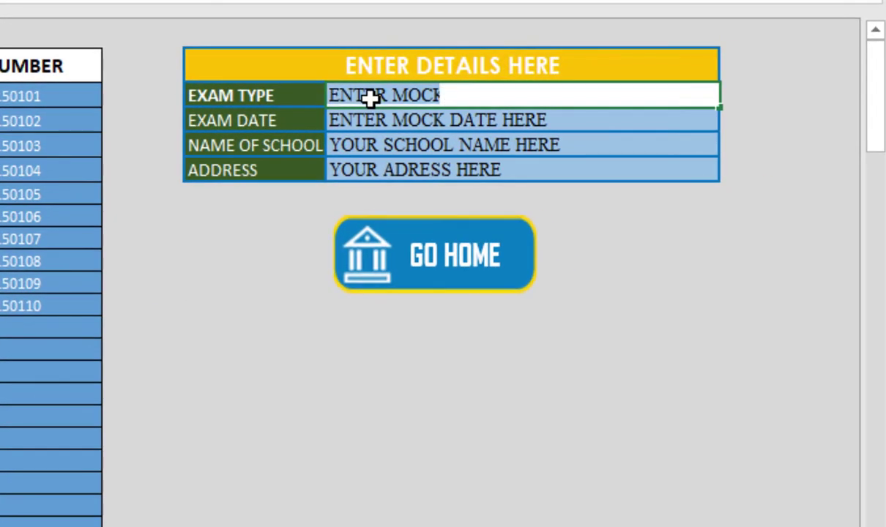
{"action": "type", "text": "MOC"}
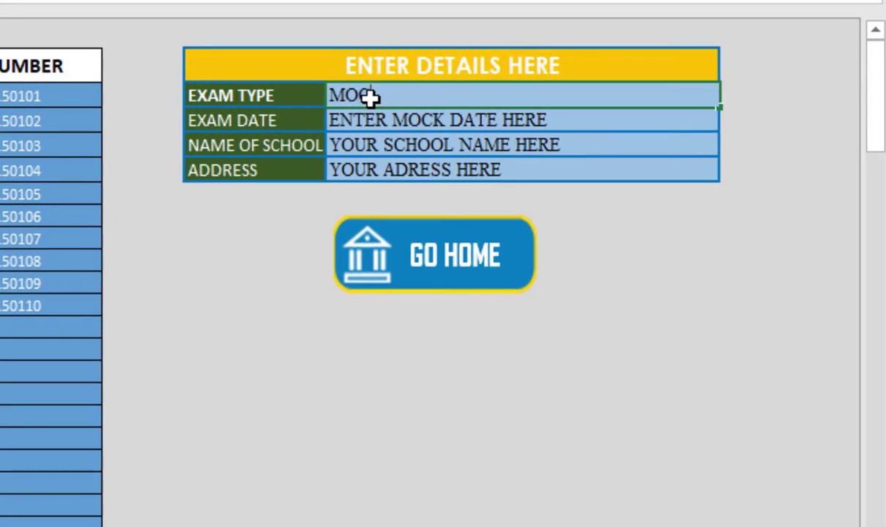
{"action": "type", "text": "K 1"}
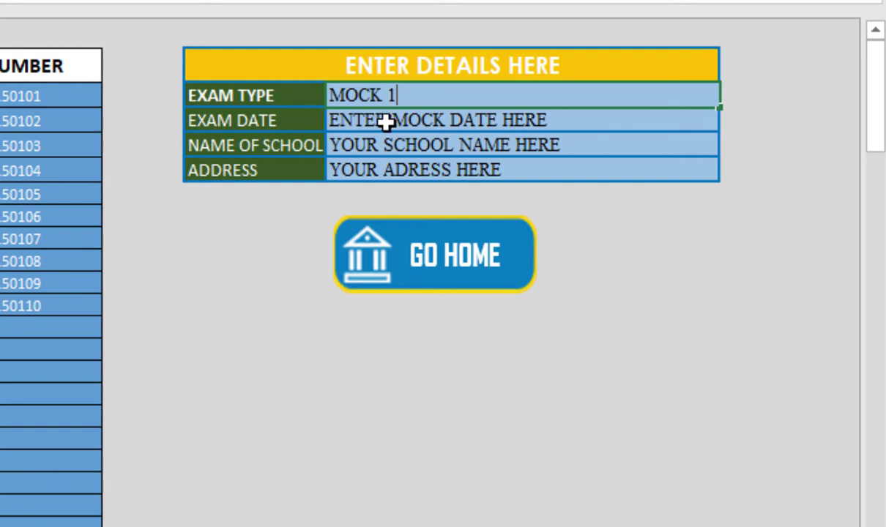
{"action": "left_click", "coordinate": [433, 121]}
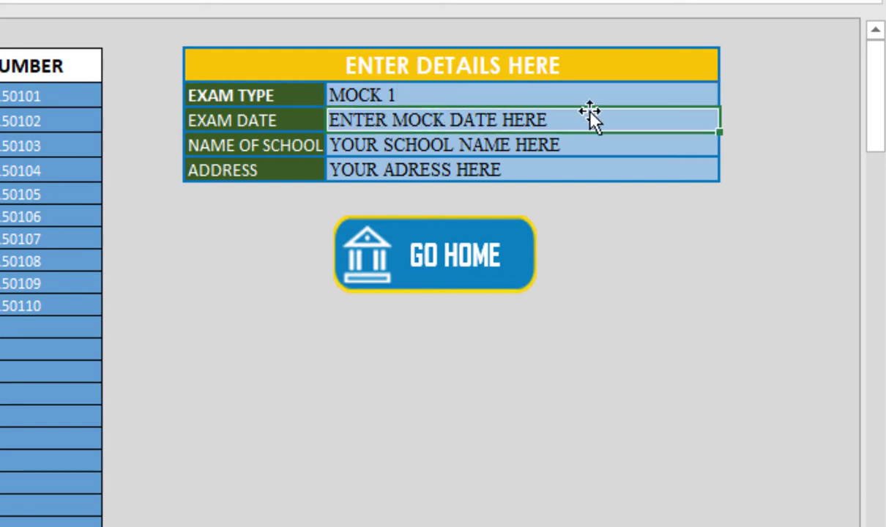
{"action": "type", "text": "FEBR"}
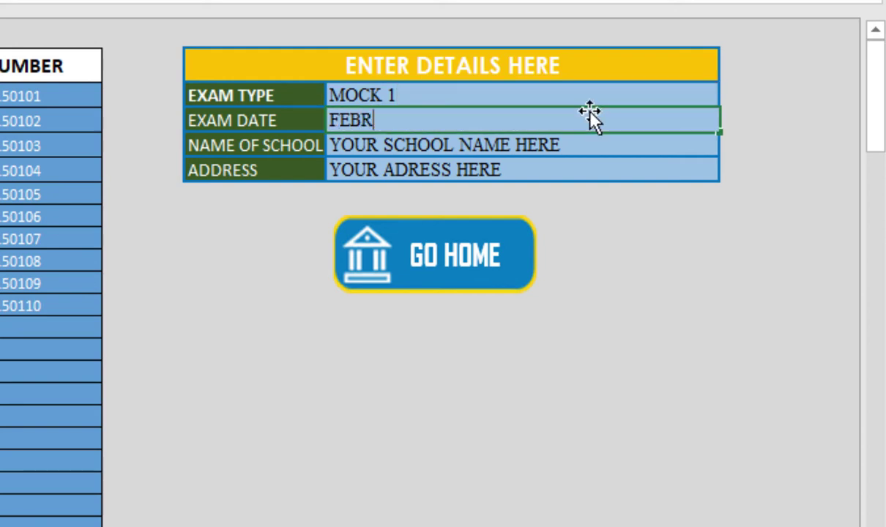
{"action": "type", "text": "UARY"}
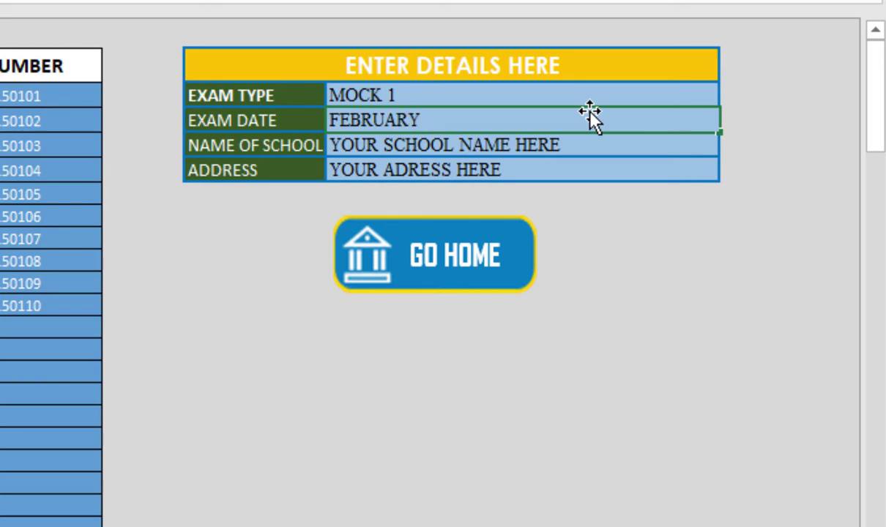
{"action": "type", "text": ","}
{"action": "double_click", "coordinate": [404, 121]}
{"action": "type", "text": "MA"}
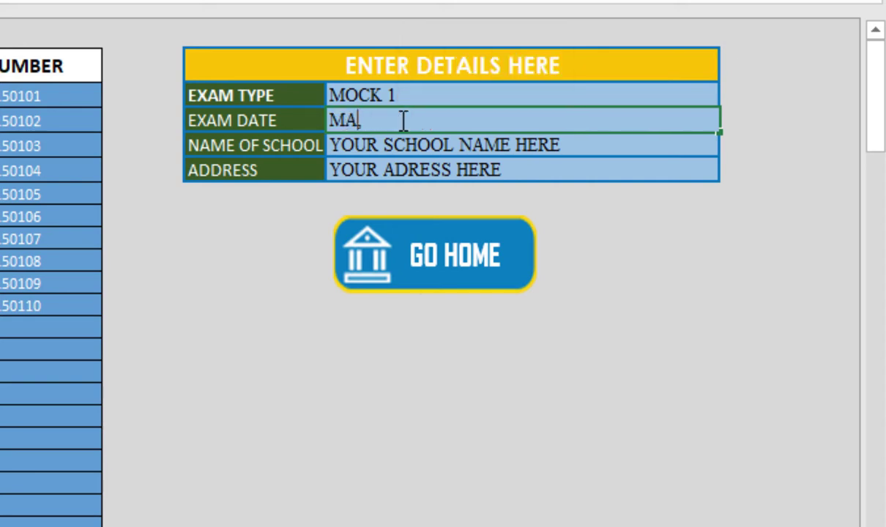
{"action": "type", "text": "RCH, "}
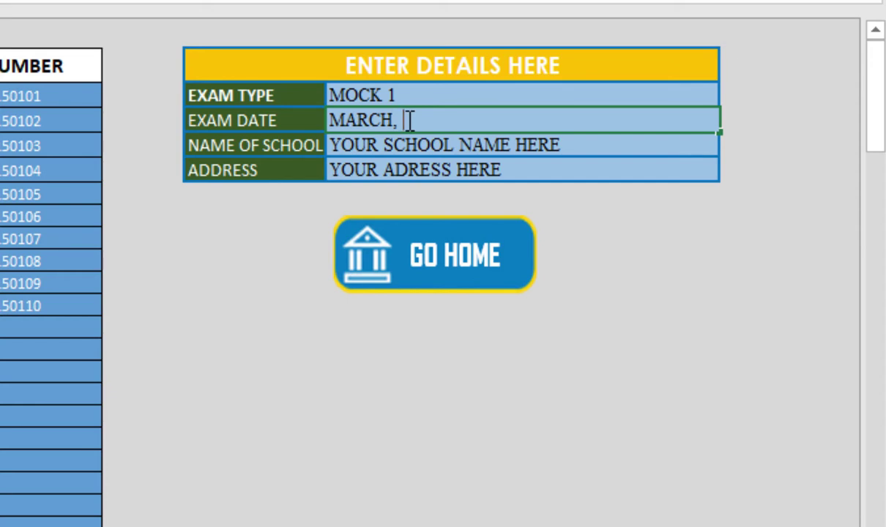
{"action": "type", "text": "2022"}
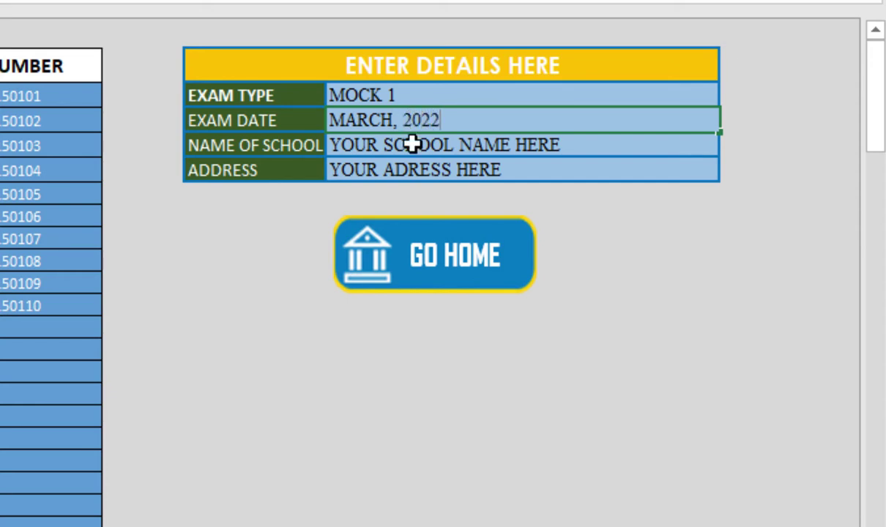
Step: Name the school EDUCON CLIMAX SCHOOL COMPLEX and enter its postal address
{"action": "left_click", "coordinate": [402, 144]}
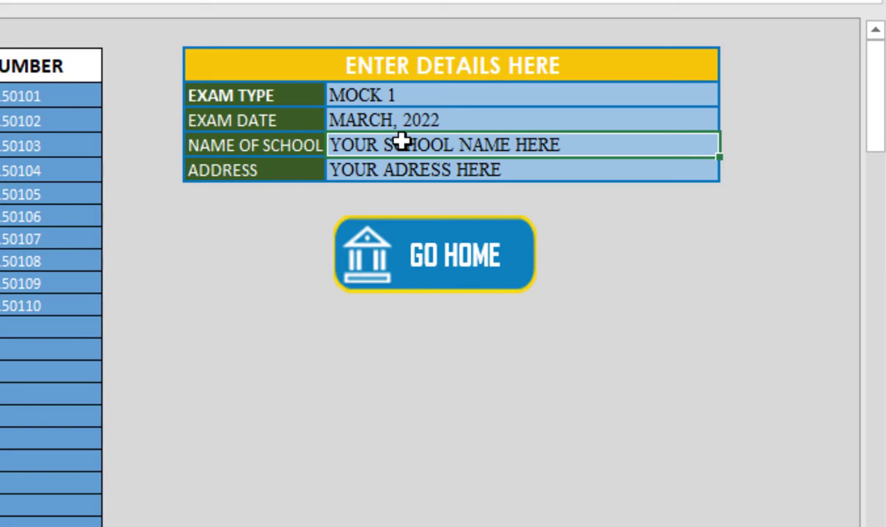
{"action": "type", "text": "E"}
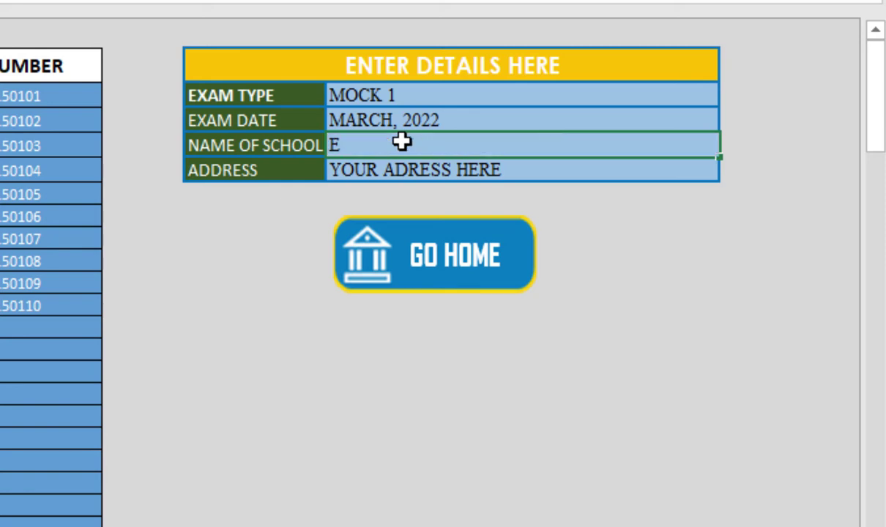
{"action": "type", "text": "DUCO"}
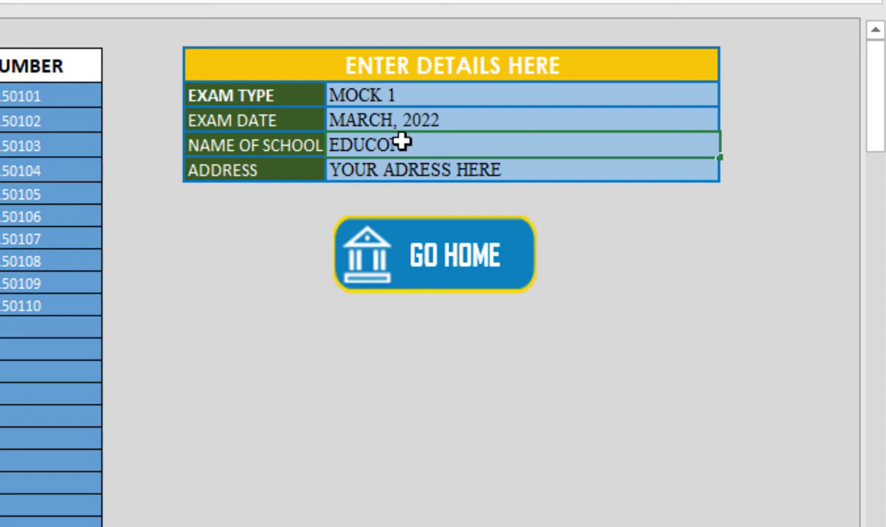
{"action": "type", "text": "N CLIM "}
{"action": "type", "text": "X "}
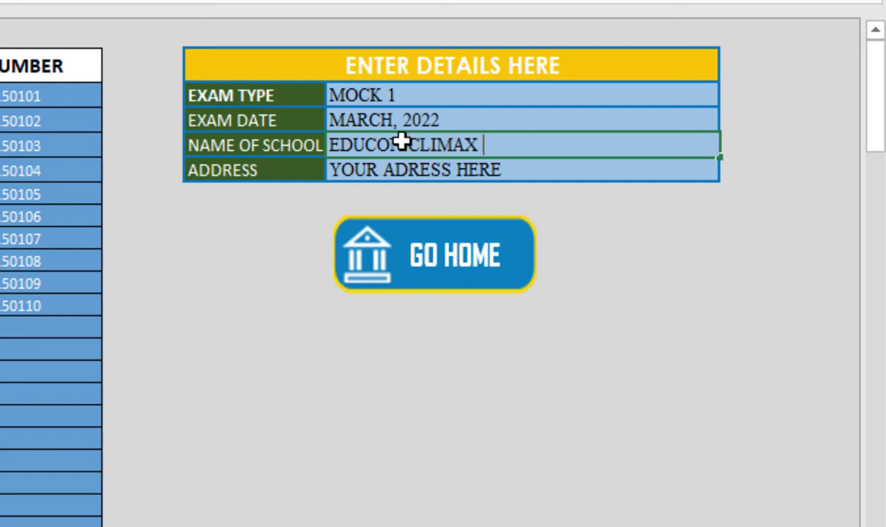
{"action": "type", "text": "SCHOOL "}
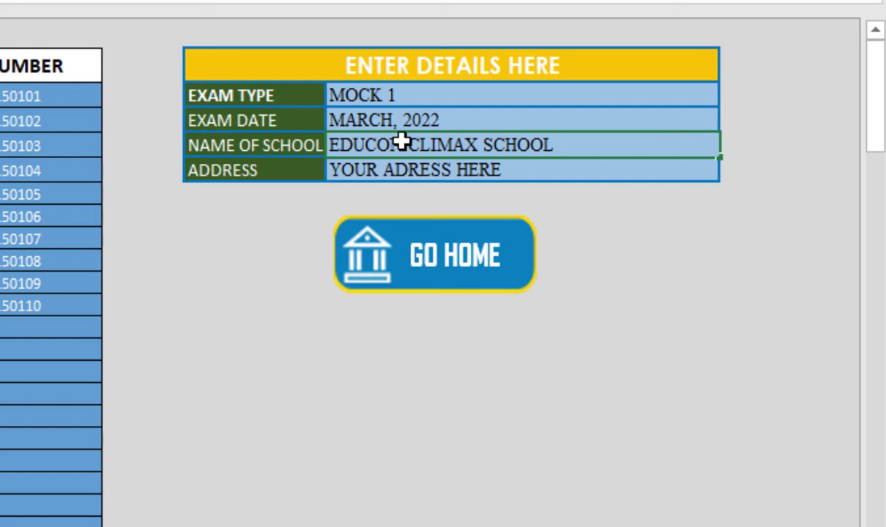
{"action": "type", "text": "COMPLEX"}
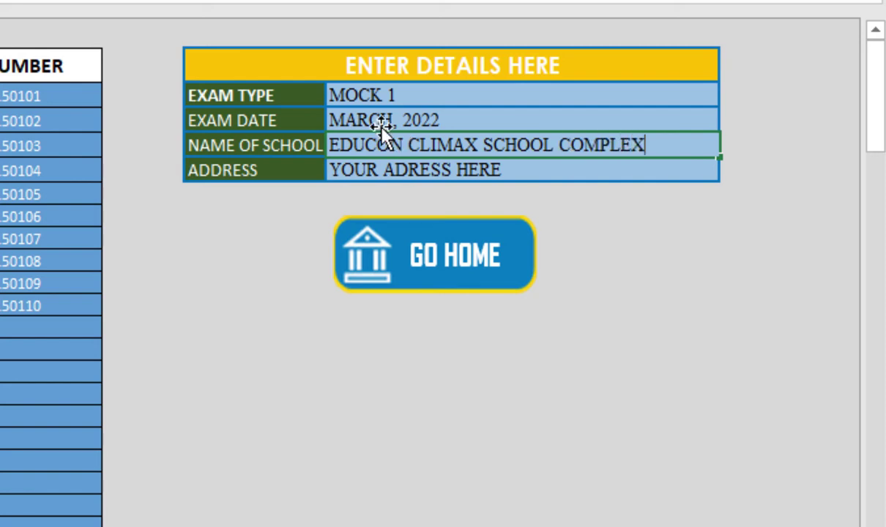
{"action": "left_click", "coordinate": [467, 172]}
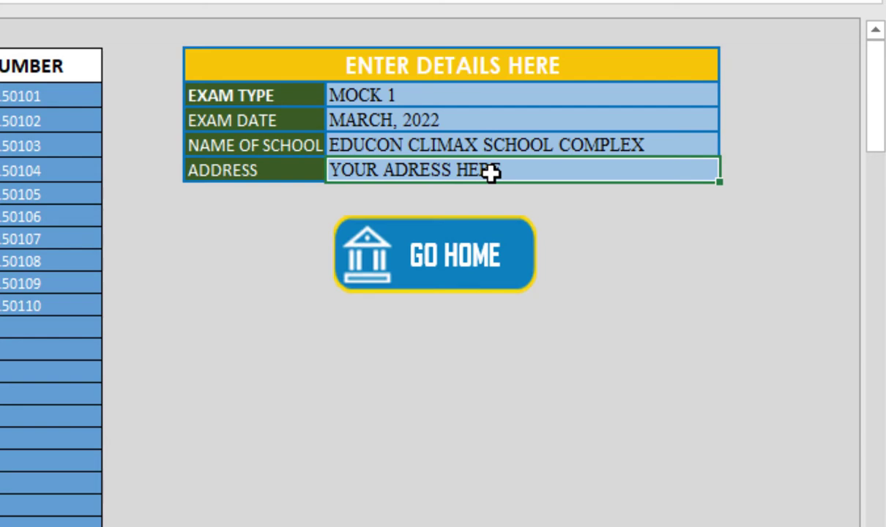
{"action": "type", "text": "P"}
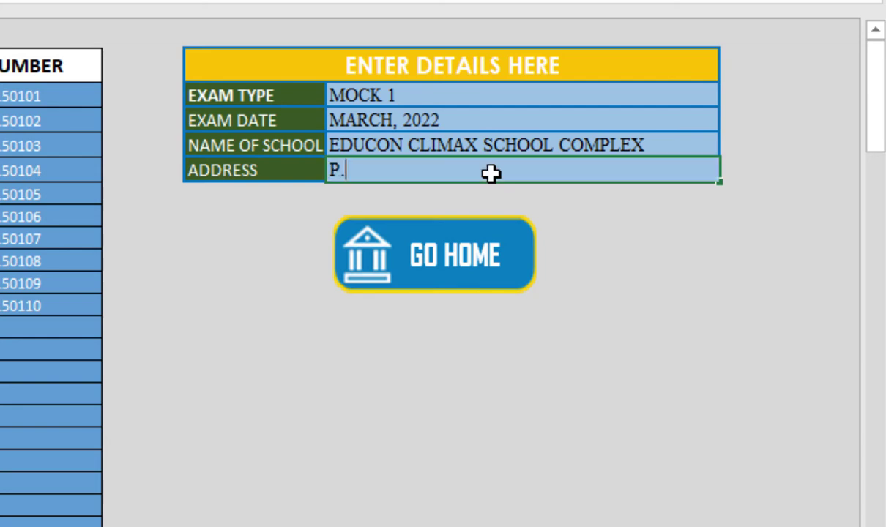
{"action": "type", "text": ".O. BOX"}
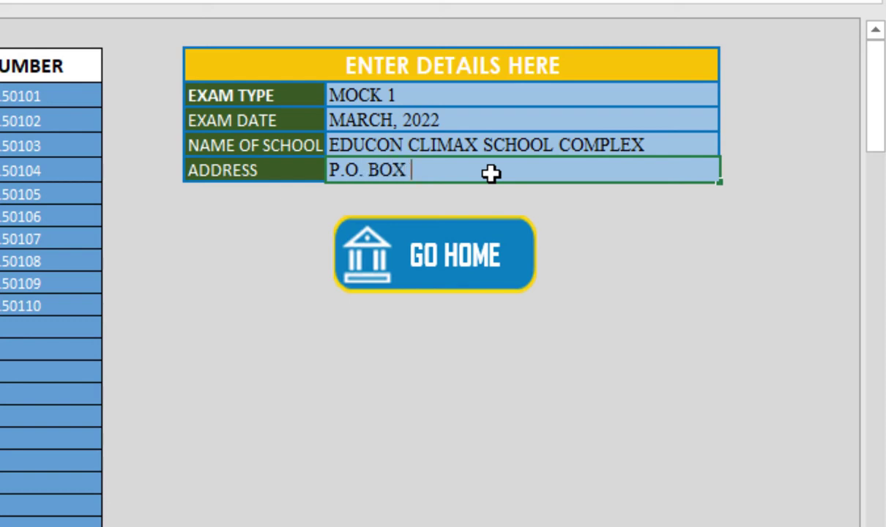
{"action": "type", "text": " D909"}
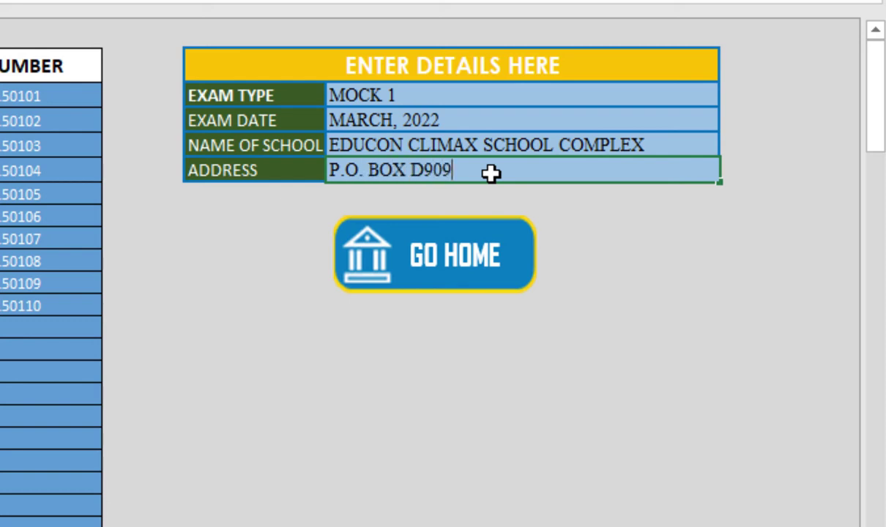
{"action": "type", "text": ", DC"}
{"action": "type", "text": "DODOWA"}
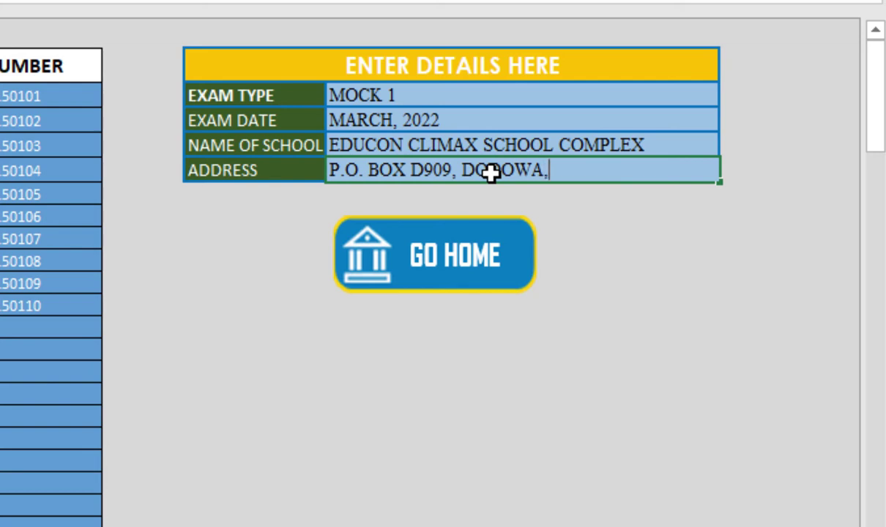
{"action": "type", "text": ", GRE"}
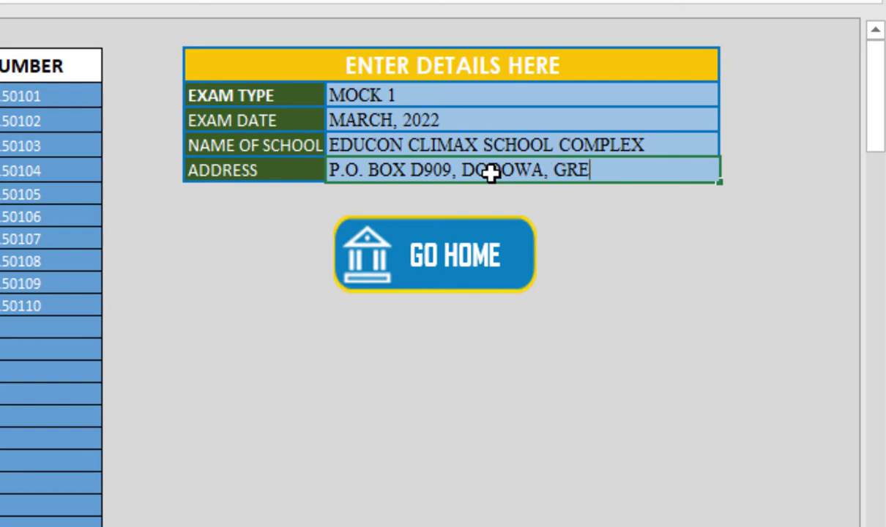
{"action": "type", "text": "ATER "}
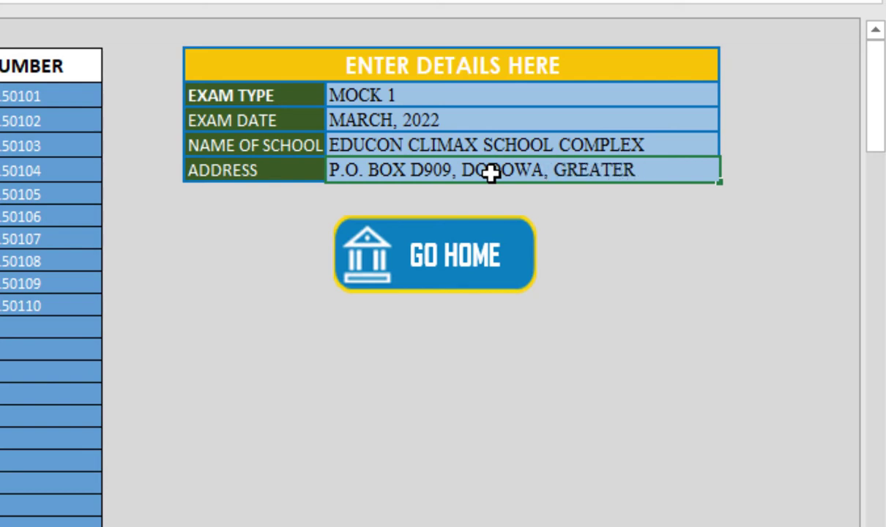
{"action": "type", "text": "ACCRA"}
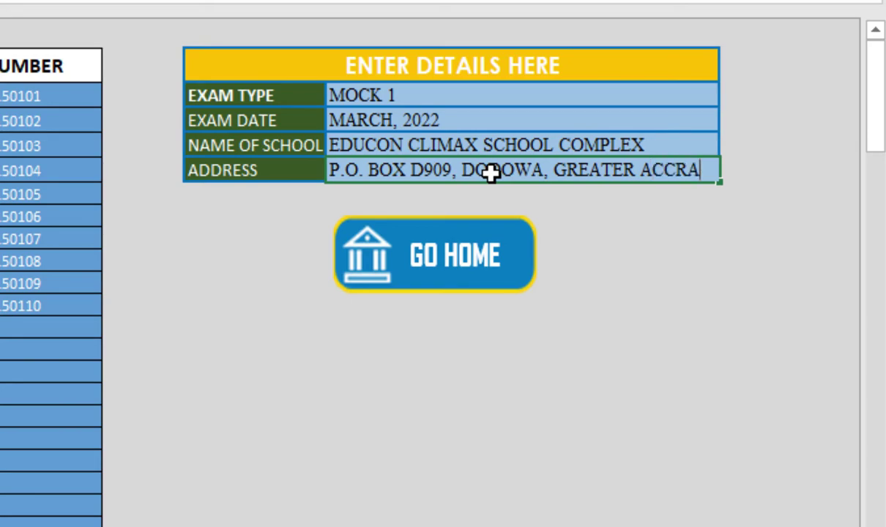
{"action": "left_click", "coordinate": [382, 451]}
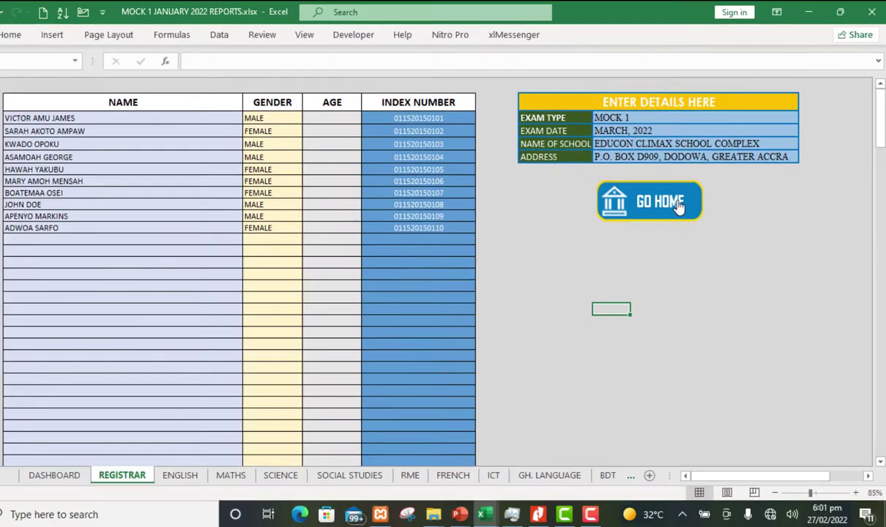
Step: Return to the DASHBOARD, open the ENGLISH sheet and select mark cell C4
{"action": "left_click", "coordinate": [678, 207]}
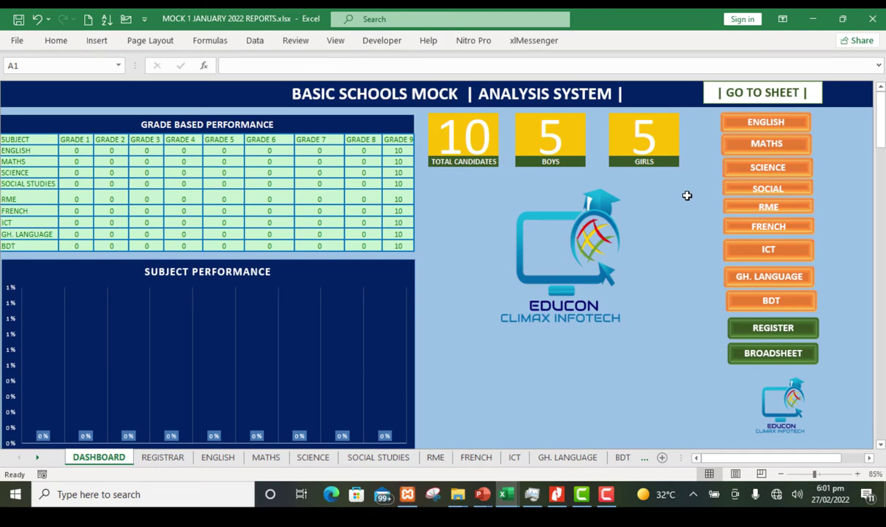
{"action": "left_click", "coordinate": [766, 123]}
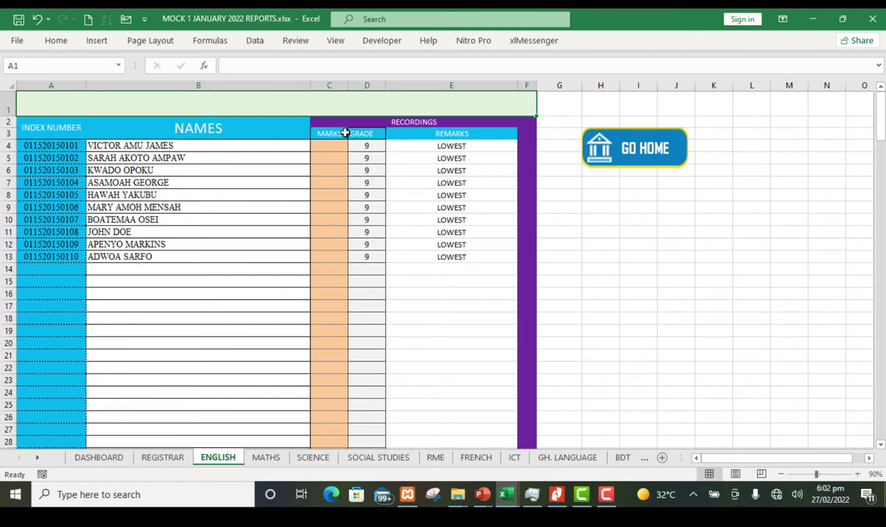
{"action": "left_click", "coordinate": [327, 146]}
Step: Fill the ENGLISH marks in C4:C13 and scroll the sheet tabs to show later subjects
{"action": "key", "text": "Return"}
{"action": "left_click", "coordinate": [329, 147]}
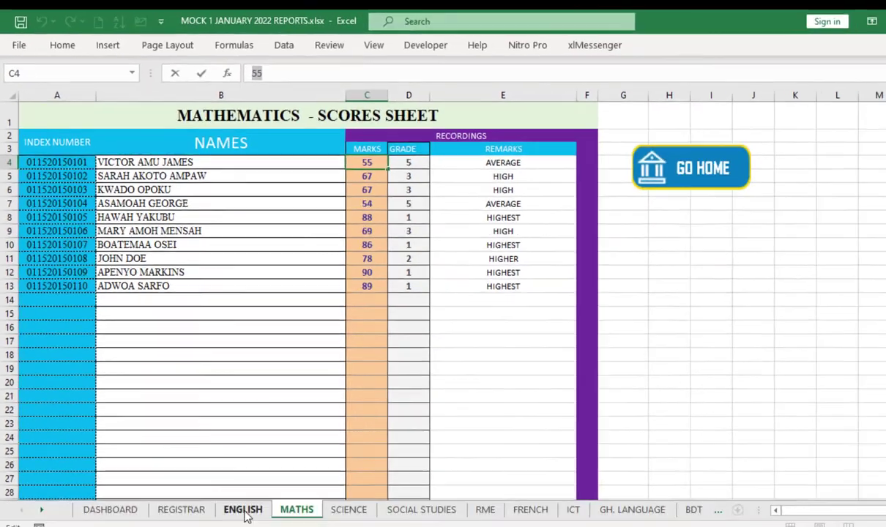
{"action": "left_click", "coordinate": [219, 458]}
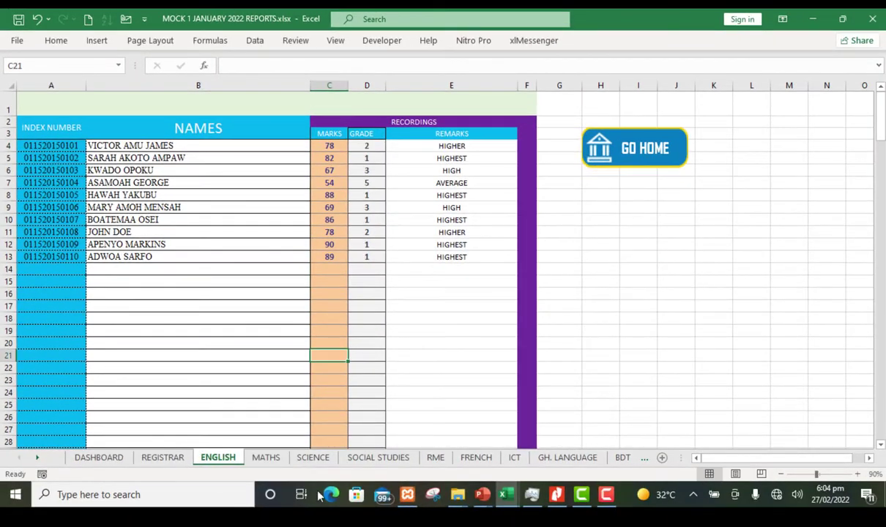
{"action": "left_click", "coordinate": [36, 458]}
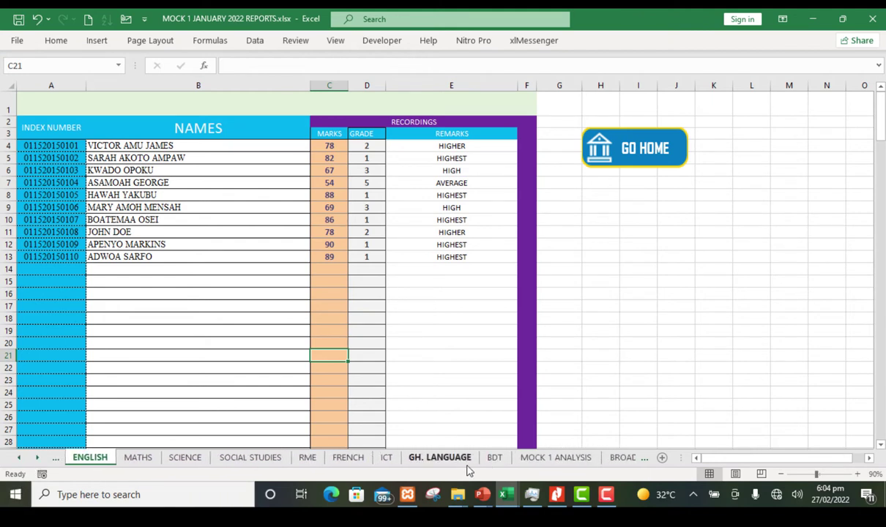
Step: Group sheets ENGLISH through BDT and enter =RANDBETWEEN(40,90) in C4
{"action": "left_click", "coordinate": [495, 457], "text": "shift"}
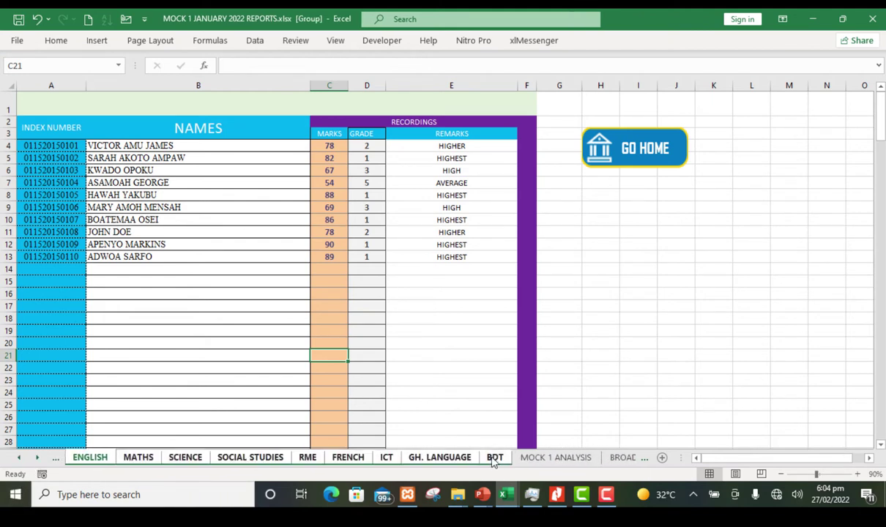
{"action": "left_click", "coordinate": [330, 145]}
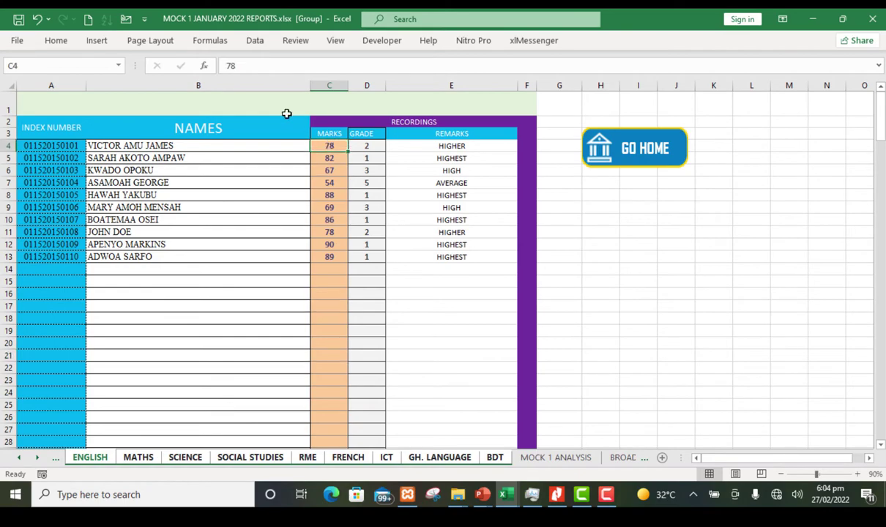
{"action": "double_click", "coordinate": [227, 66]}
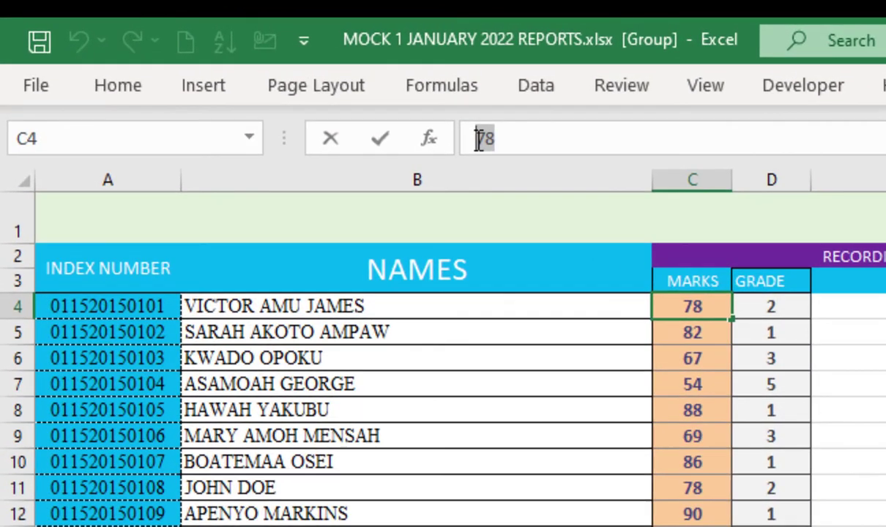
{"action": "type", "text": "="}
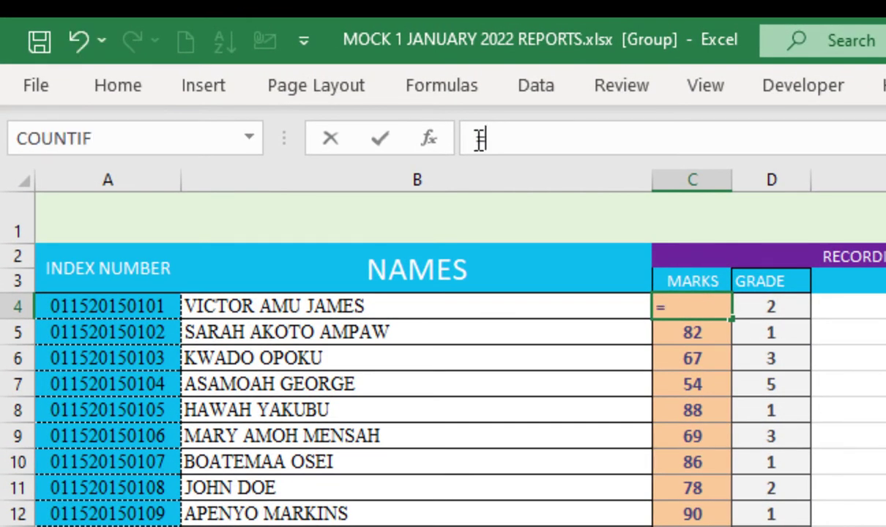
{"action": "type", "text": "RAND"}
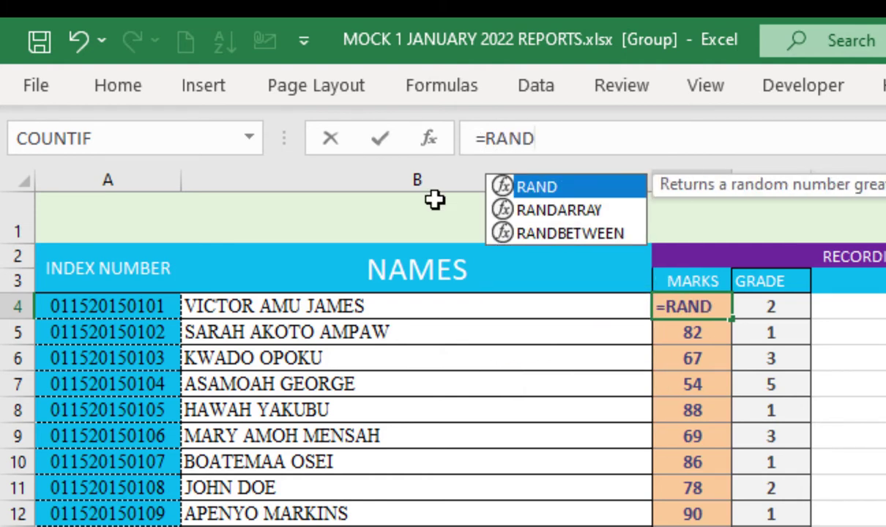
{"action": "double_click", "coordinate": [527, 233]}
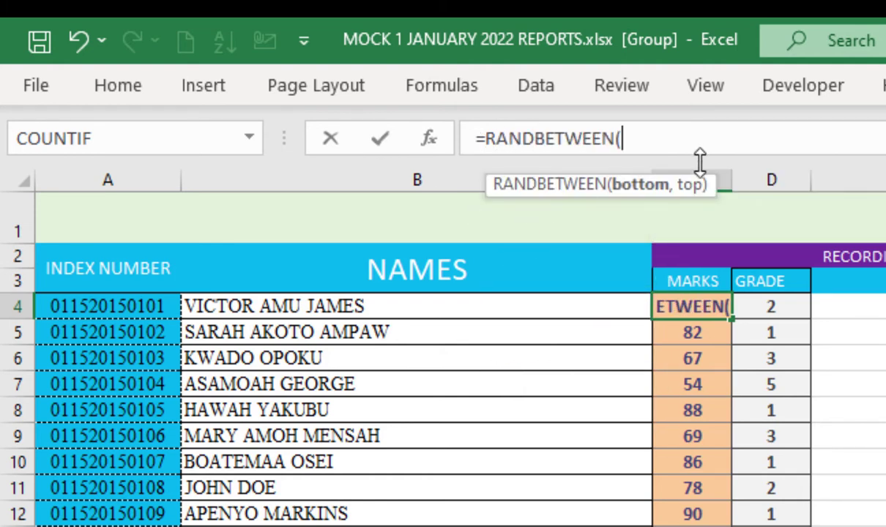
{"action": "left_click", "coordinate": [742, 150]}
{"action": "type", "text": "40"}
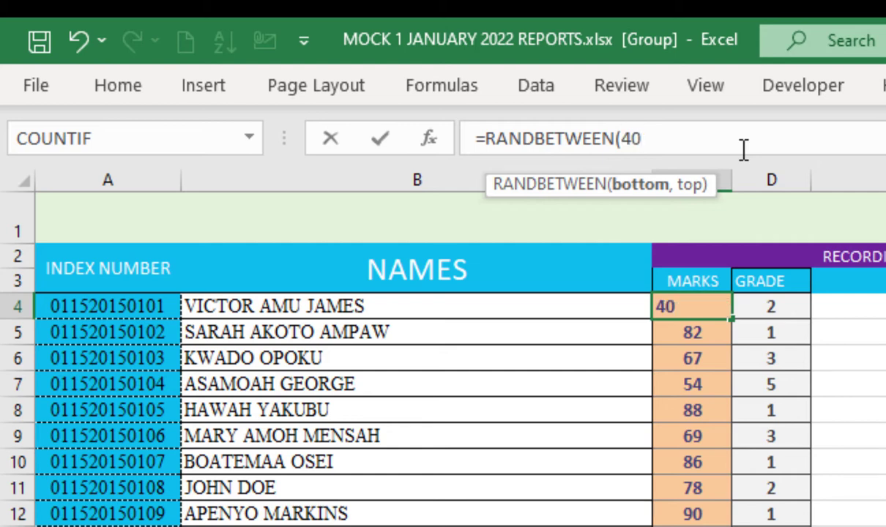
{"action": "type", "text": ","}
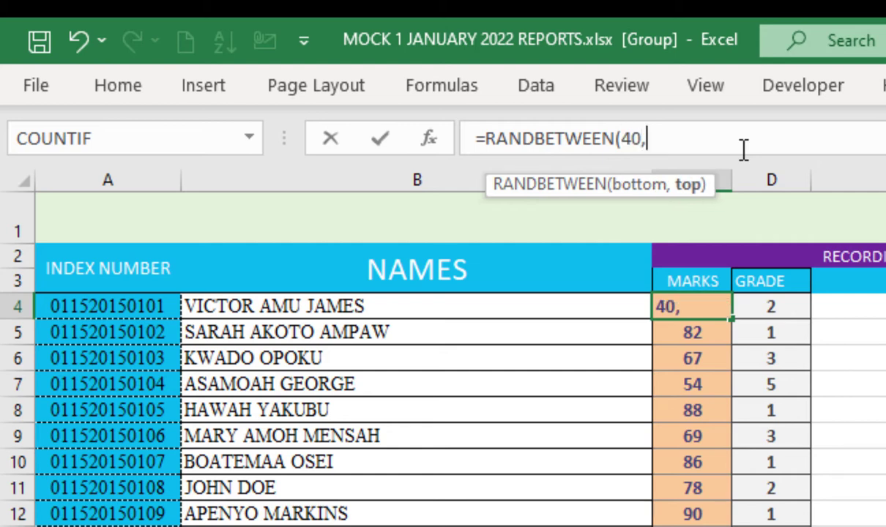
{"action": "type", "text": "90"}
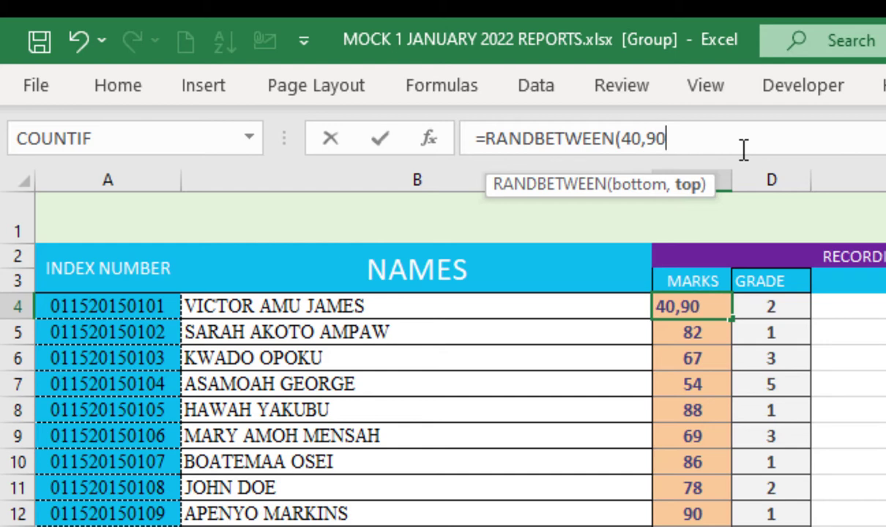
{"action": "type", "text": "_"}
{"action": "type", "text": ")"}
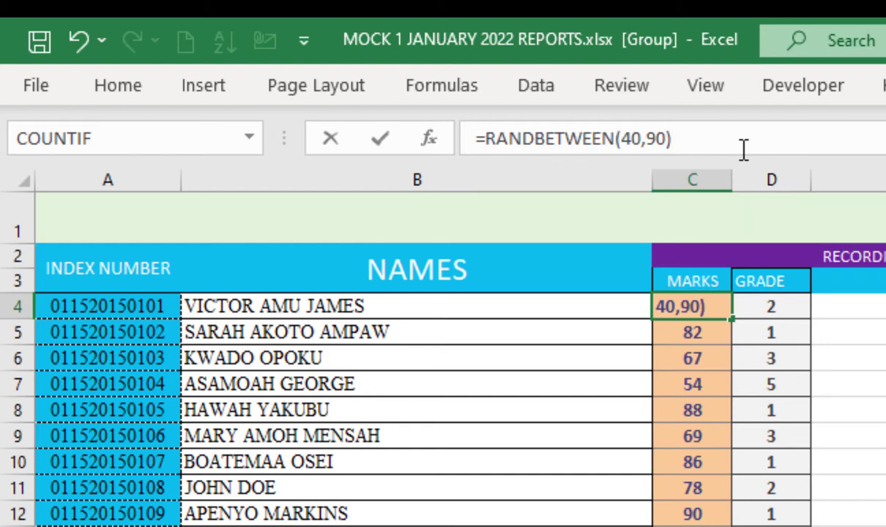
{"action": "key", "text": "Return"}
{"action": "left_click", "coordinate": [686, 304]}
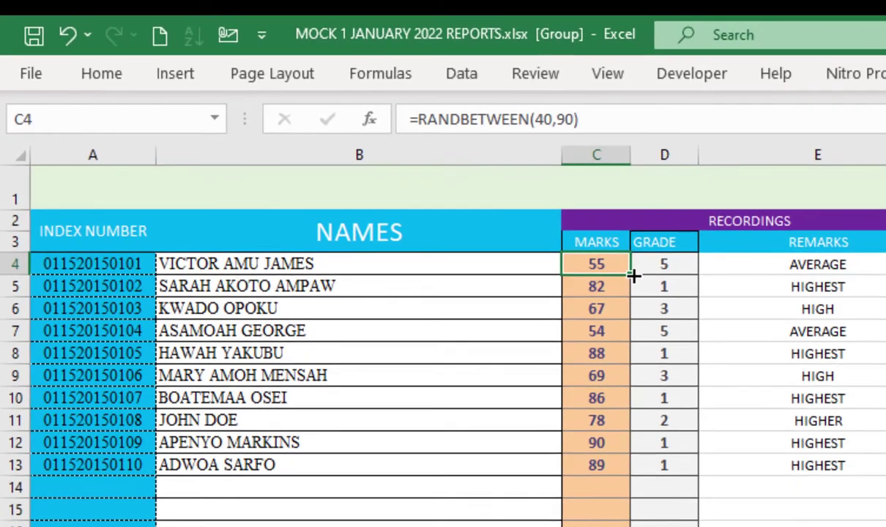
Step: Fill the RANDBETWEEN formula down to C13, then copy C4:C13 and paste it back as values
{"action": "left_click_drag", "start_coordinate": [723, 319], "coordinate": [691, 526]}
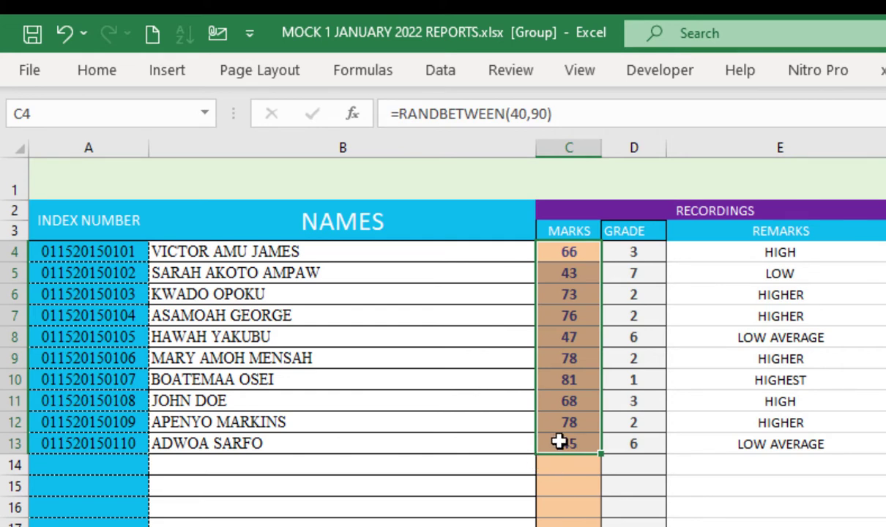
{"action": "key", "text": "ctrl+c"}
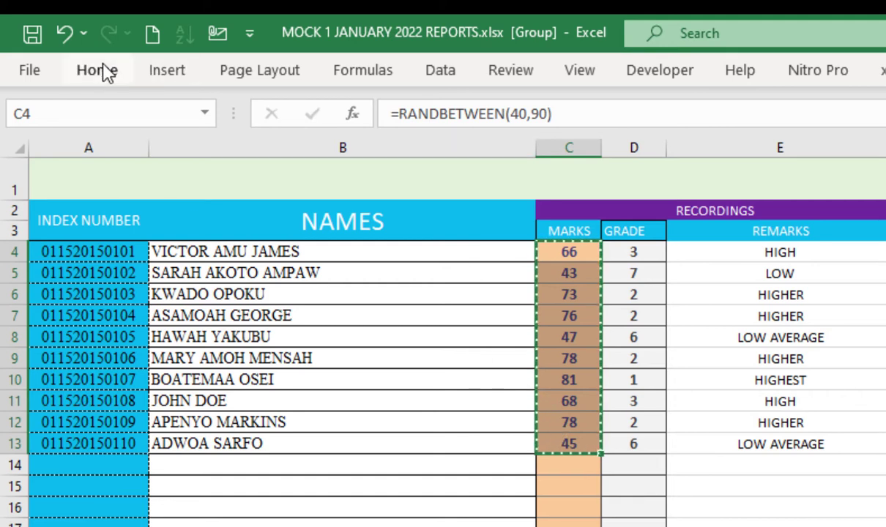
{"action": "left_click", "coordinate": [108, 73]}
{"action": "left_click", "coordinate": [33, 158]}
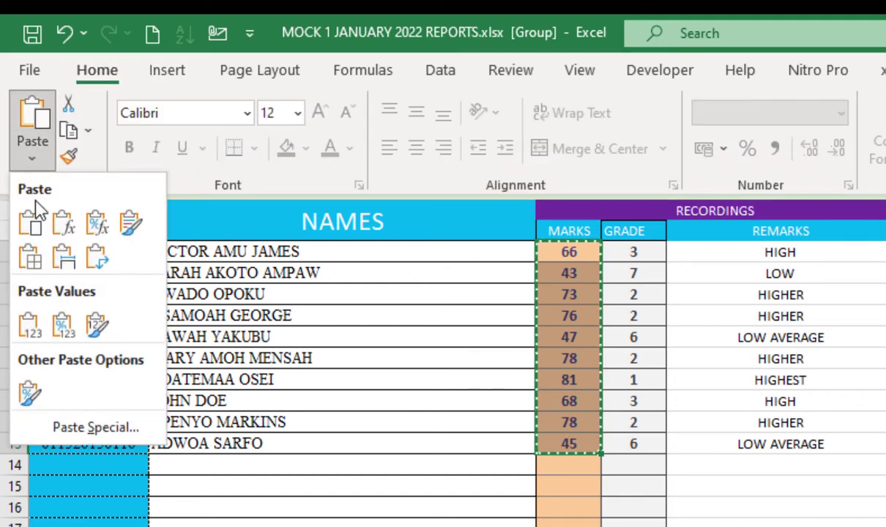
{"action": "left_click", "coordinate": [31, 328]}
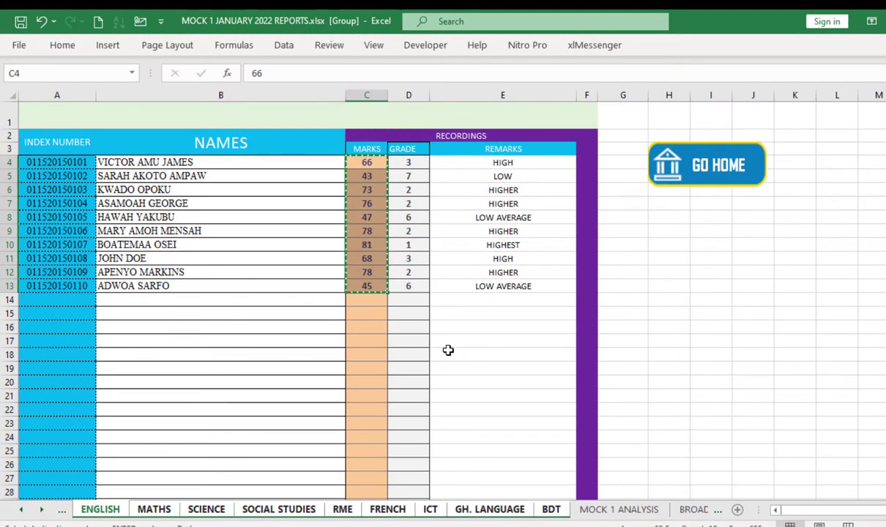
Step: Cancel the copy, review the MATHS, SCIENCE and SOCIAL STUDIES sheets, then return to DASHBOARD
{"action": "left_click", "coordinate": [603, 468]}
{"action": "key", "text": "Escape"}
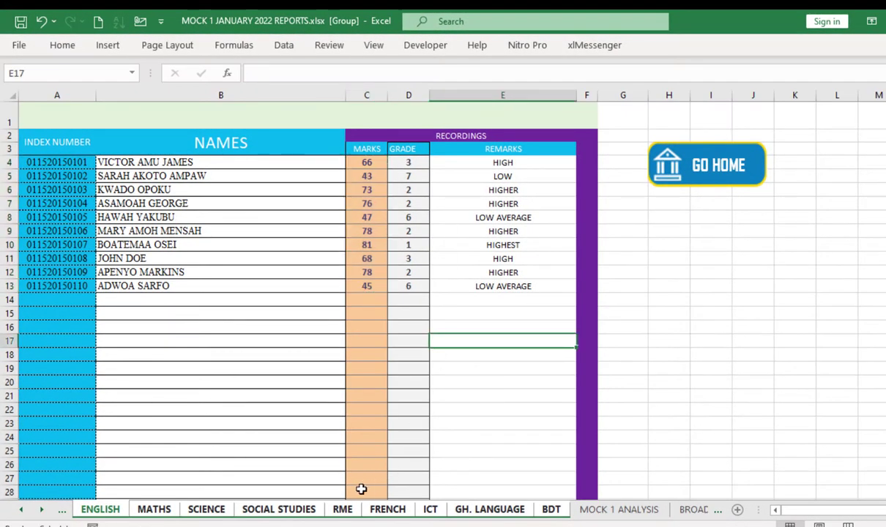
{"action": "left_click", "coordinate": [365, 162]}
{"action": "left_click", "coordinate": [154, 510]}
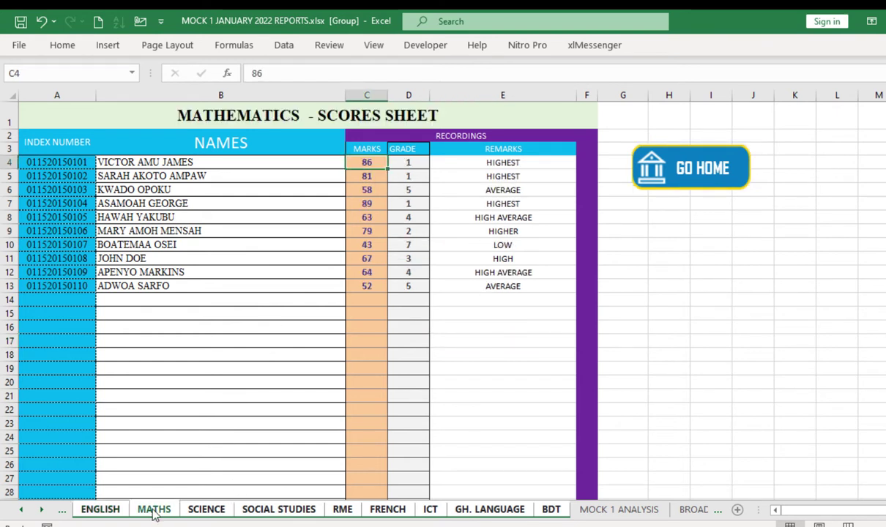
{"action": "left_click", "coordinate": [203, 513]}
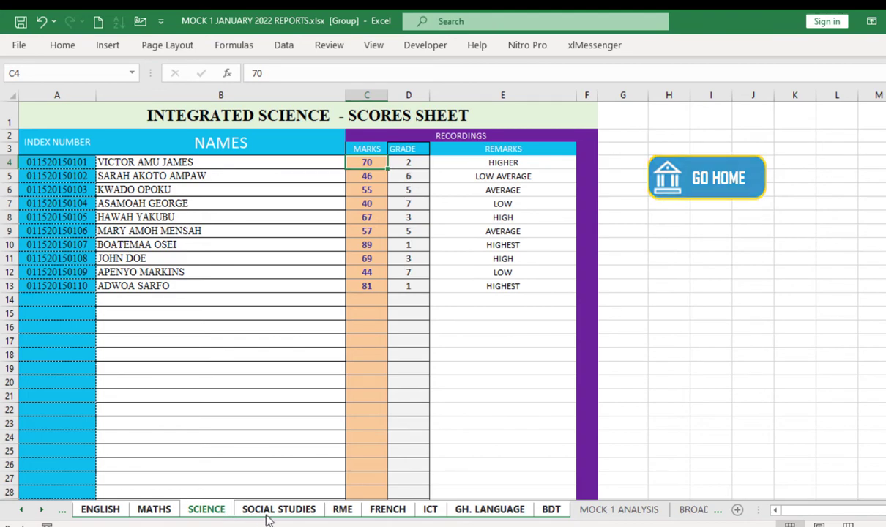
{"action": "left_click", "coordinate": [293, 512]}
{"action": "left_click", "coordinate": [695, 179]}
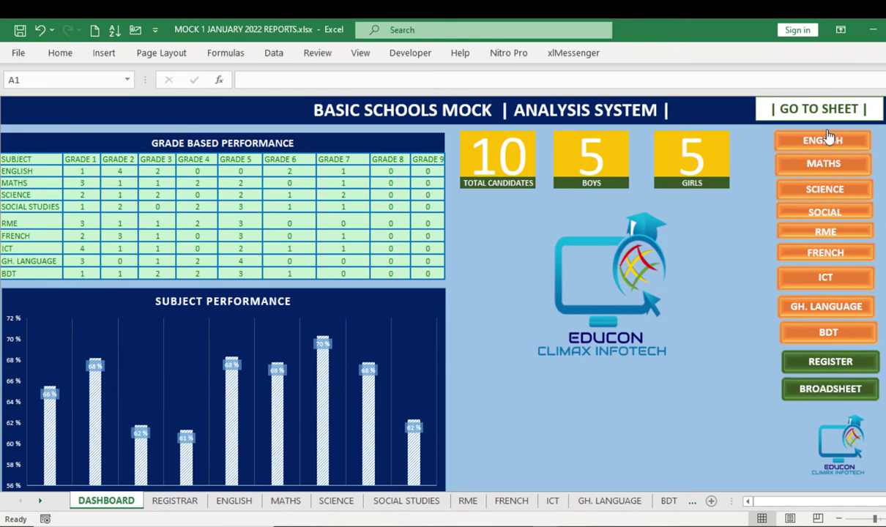
Step: Check the BDT scores sheet, return to the DASHBOARD, and open the BROADSHEET results sheet
{"action": "left_click", "coordinate": [826, 335]}
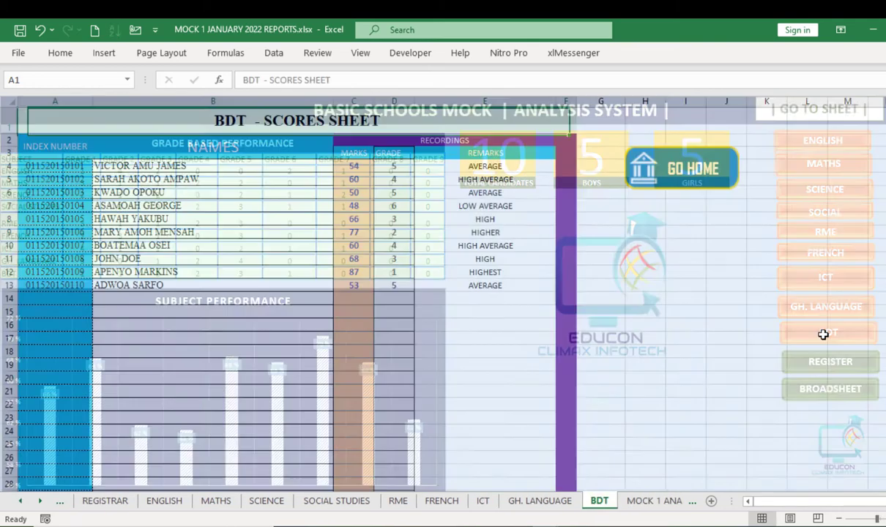
{"action": "left_click", "coordinate": [701, 182]}
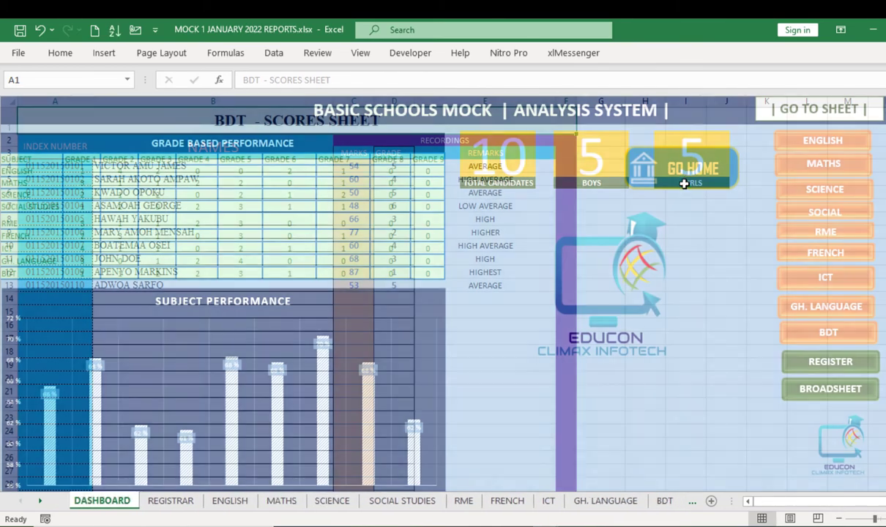
{"action": "left_click", "coordinate": [814, 397]}
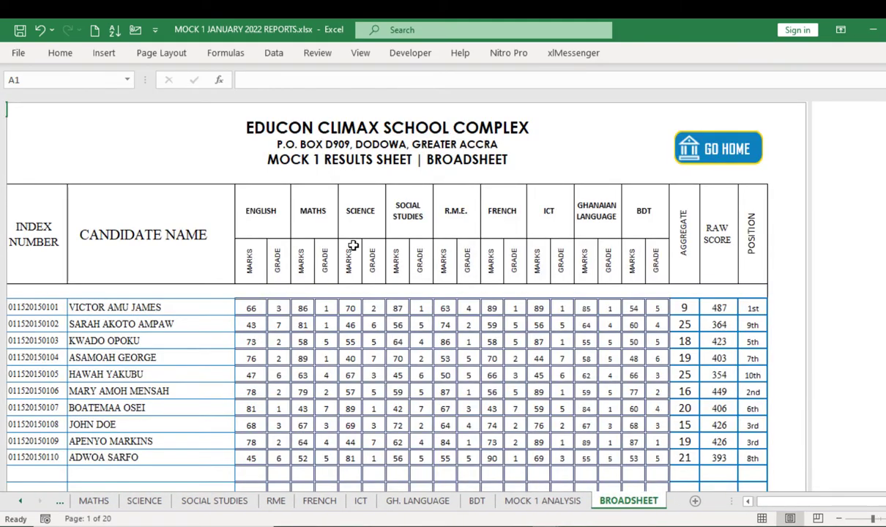
Step: Review the broadsheet results, then open the File backstage page
{"action": "scroll", "coordinate": [352, 313], "scroll_direction": "down", "scroll_amount": 5}
{"action": "scroll", "coordinate": [356, 300], "scroll_direction": "up", "scroll_amount": 5}
{"action": "scroll", "coordinate": [366, 287], "scroll_direction": "down", "scroll_amount": 4}
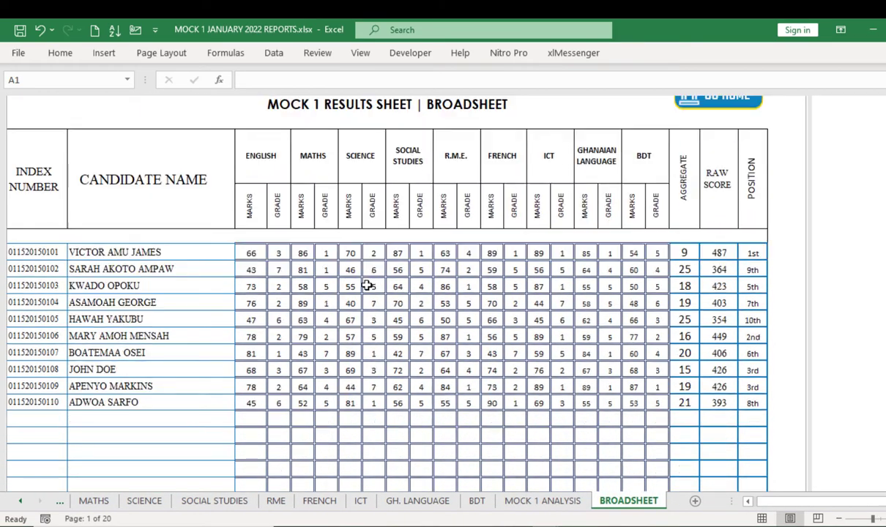
{"action": "scroll", "coordinate": [365, 292], "scroll_direction": "down", "scroll_amount": 3}
{"action": "scroll", "coordinate": [364, 299], "scroll_direction": "up", "scroll_amount": 7}
{"action": "scroll", "coordinate": [582, 278], "scroll_direction": "down", "scroll_amount": 3}
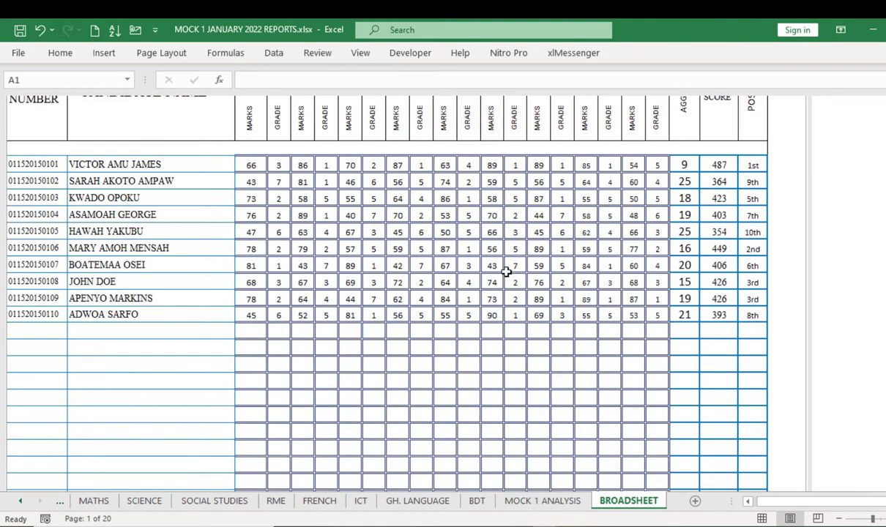
{"action": "scroll", "coordinate": [173, 265], "scroll_direction": "up", "scroll_amount": 3}
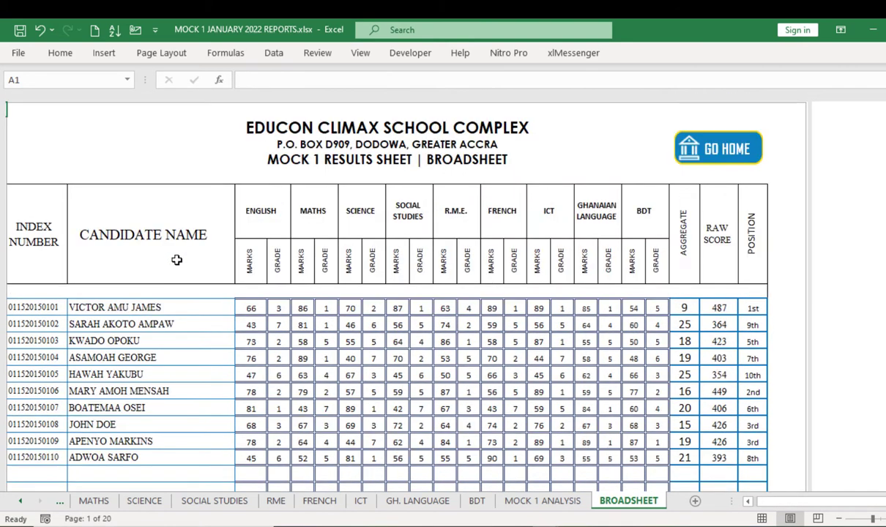
{"action": "scroll", "coordinate": [520, 287], "scroll_direction": "down", "scroll_amount": 7}
{"action": "scroll", "coordinate": [524, 297], "scroll_direction": "up", "scroll_amount": 8}
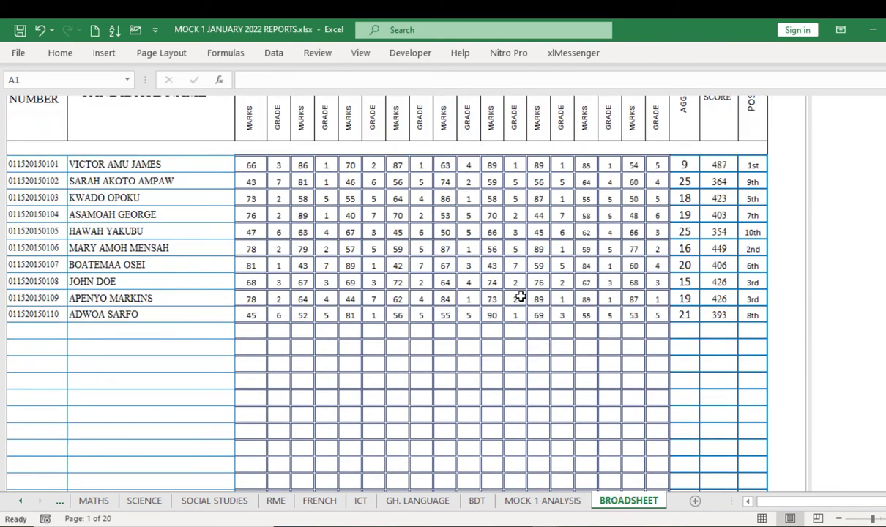
{"action": "scroll", "coordinate": [519, 296], "scroll_direction": "down", "scroll_amount": 1}
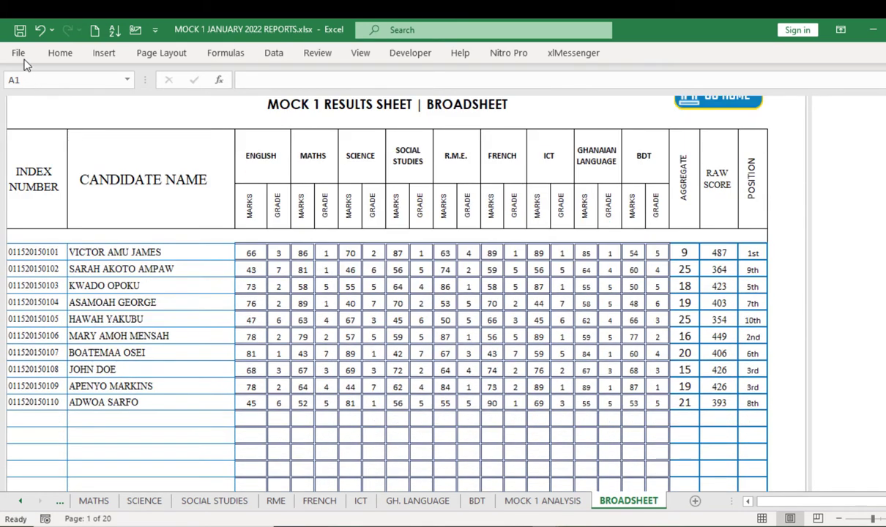
{"action": "left_click", "coordinate": [19, 53]}
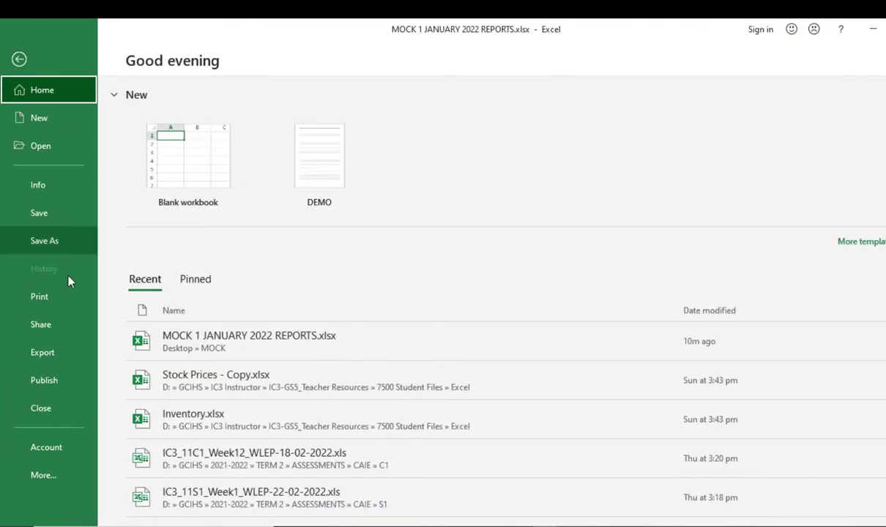
Step: Check the broadsheet's two-page A3 landscape print preview, then return to the BROADSHEET sheet
{"action": "left_click", "coordinate": [65, 311]}
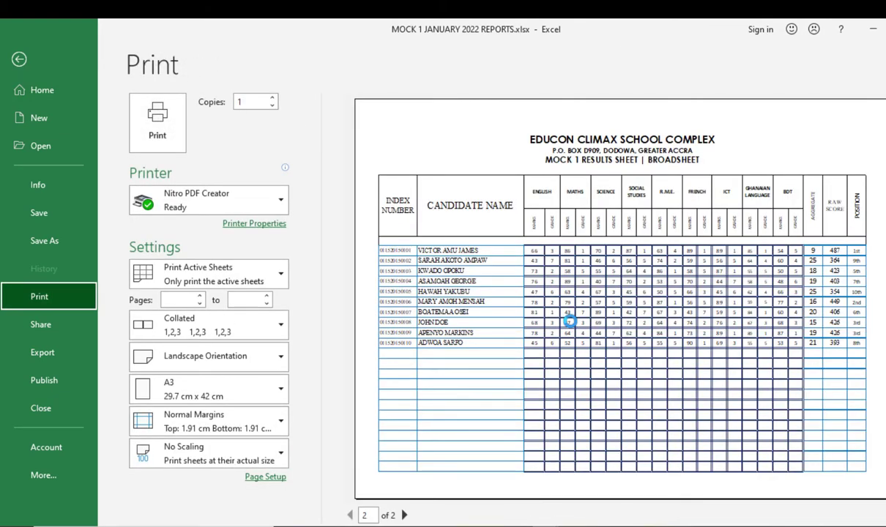
{"action": "scroll", "coordinate": [575, 327], "scroll_direction": "down", "scroll_amount": 1}
{"action": "scroll", "coordinate": [575, 327], "scroll_direction": "up", "scroll_amount": 1}
{"action": "left_click", "coordinate": [20, 59]}
{"action": "scroll", "coordinate": [474, 320], "scroll_direction": "up", "scroll_amount": 1}
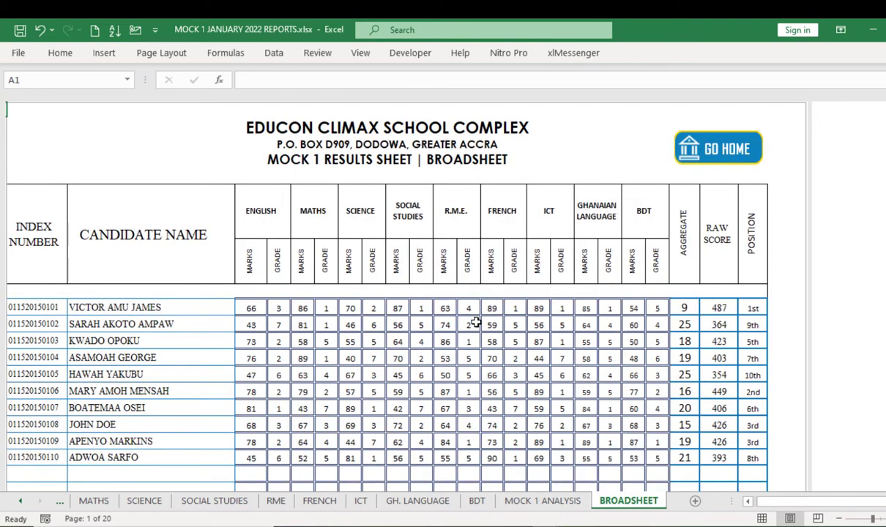
Step: Inspect the position formulas in AF9 and AF17 and the aggregate formulas in AC16 and AC17
{"action": "scroll", "coordinate": [474, 319], "scroll_direction": "down", "scroll_amount": 6}
{"action": "scroll", "coordinate": [475, 320], "scroll_direction": "up", "scroll_amount": 8}
{"action": "scroll", "coordinate": [703, 369], "scroll_direction": "down", "scroll_amount": 1}
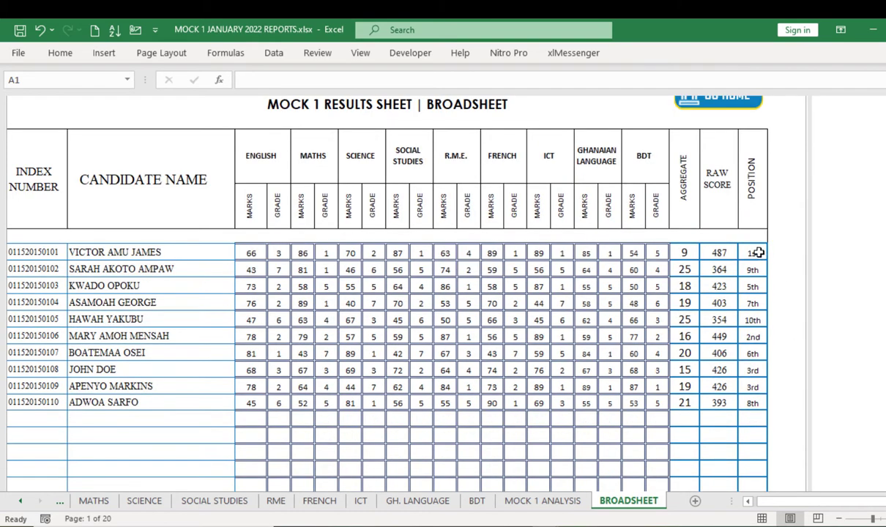
{"action": "left_click", "coordinate": [754, 253]}
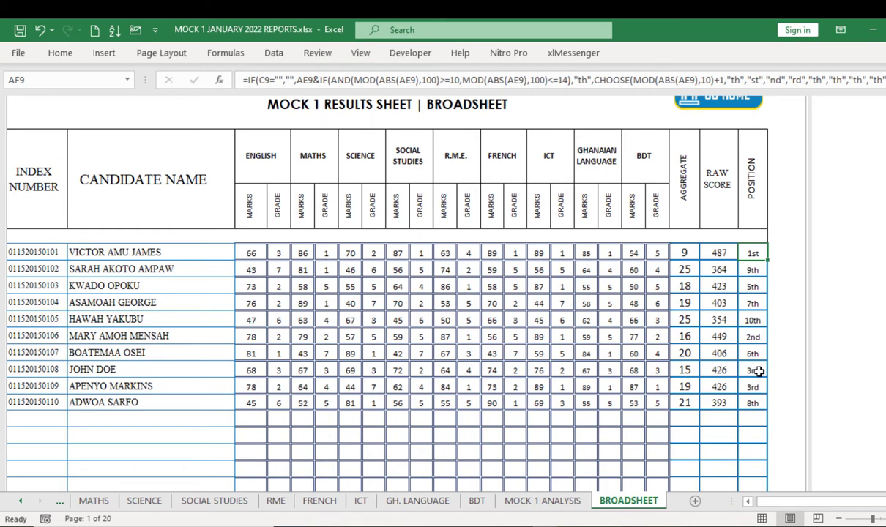
{"action": "left_click", "coordinate": [757, 387]}
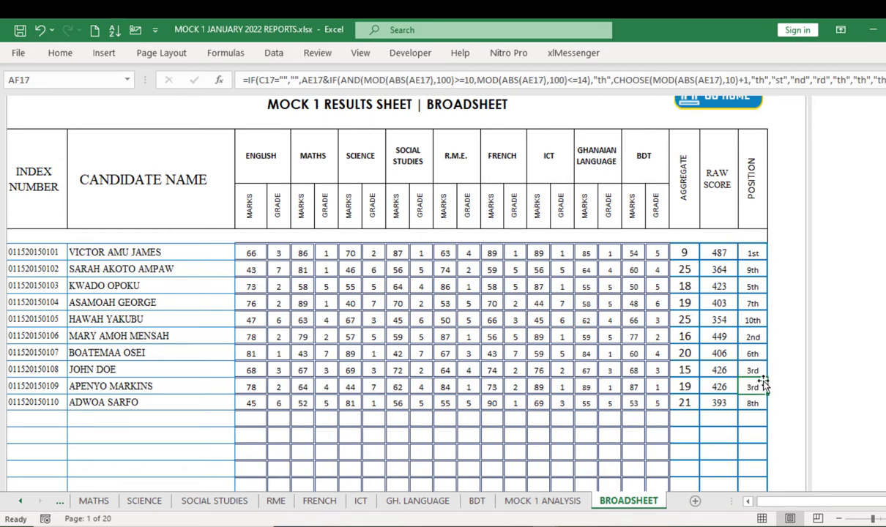
{"action": "left_click", "coordinate": [684, 372]}
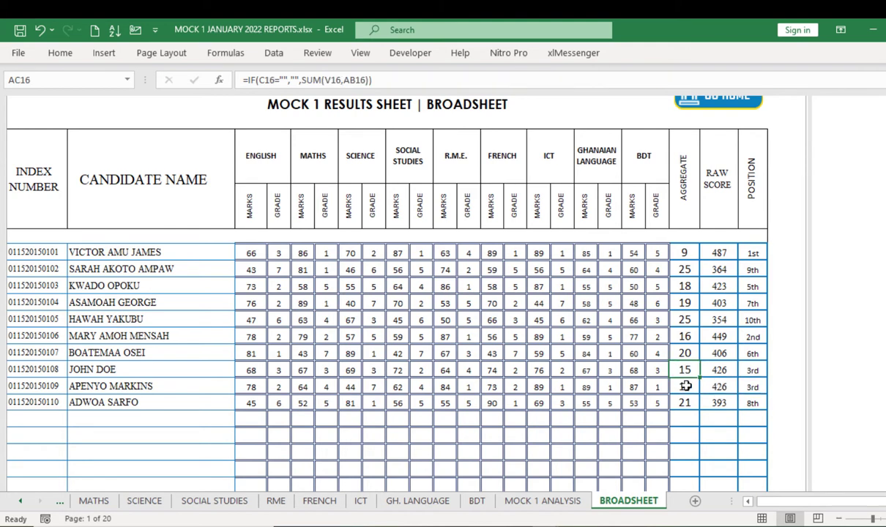
{"action": "left_click", "coordinate": [686, 386]}
{"action": "scroll", "coordinate": [632, 272], "scroll_direction": "up", "scroll_amount": 1}
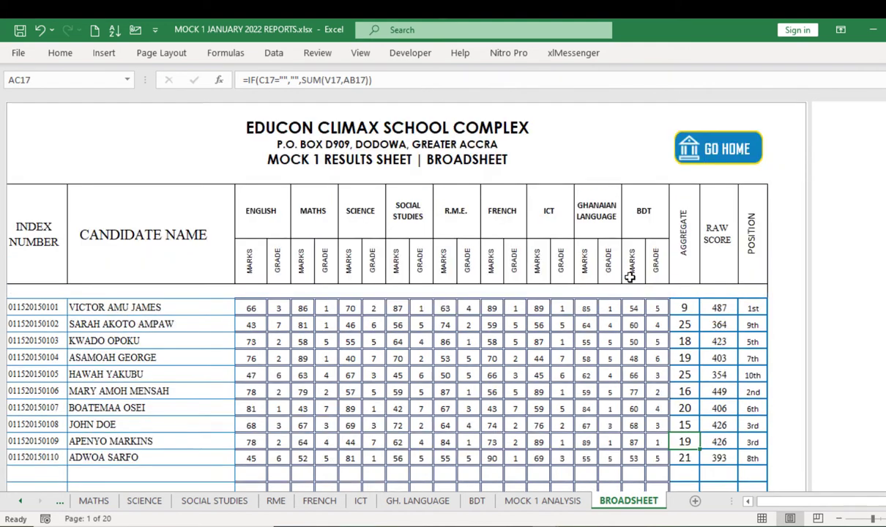
{"action": "left_click", "coordinate": [726, 153]}
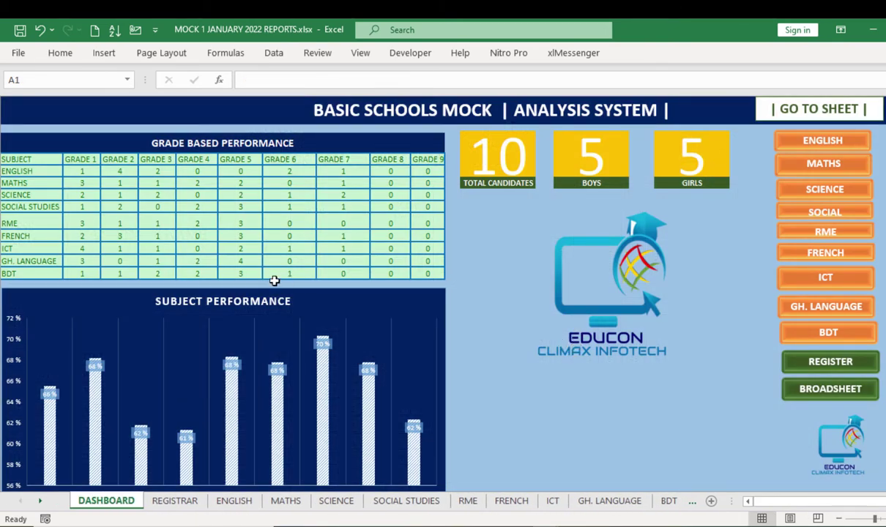
{"action": "scroll", "coordinate": [263, 357], "scroll_direction": "down", "scroll_amount": 1}
{"action": "scroll", "coordinate": [263, 356], "scroll_direction": "down", "scroll_amount": 2}
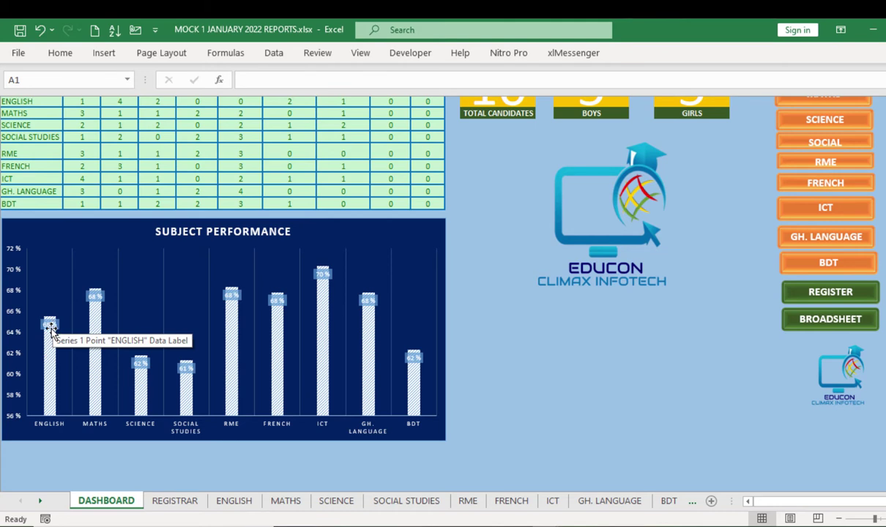
{"action": "left_click", "coordinate": [51, 330]}
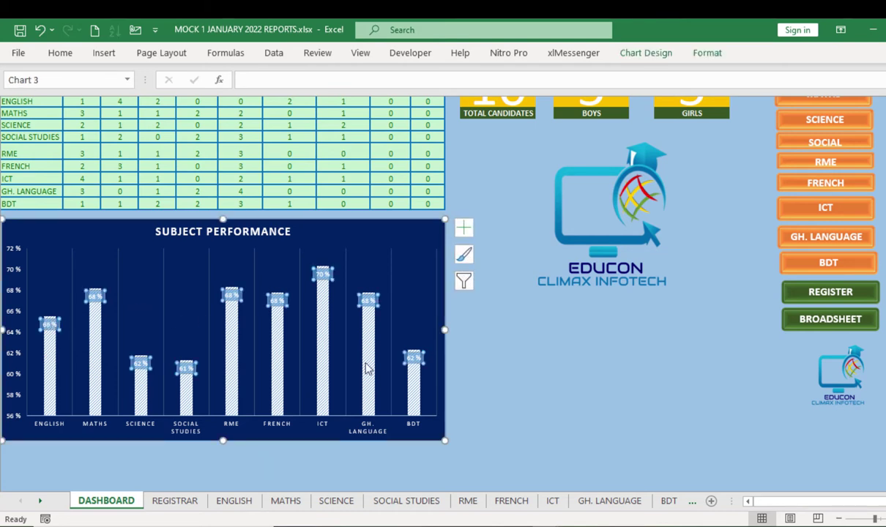
{"action": "left_click", "coordinate": [493, 385]}
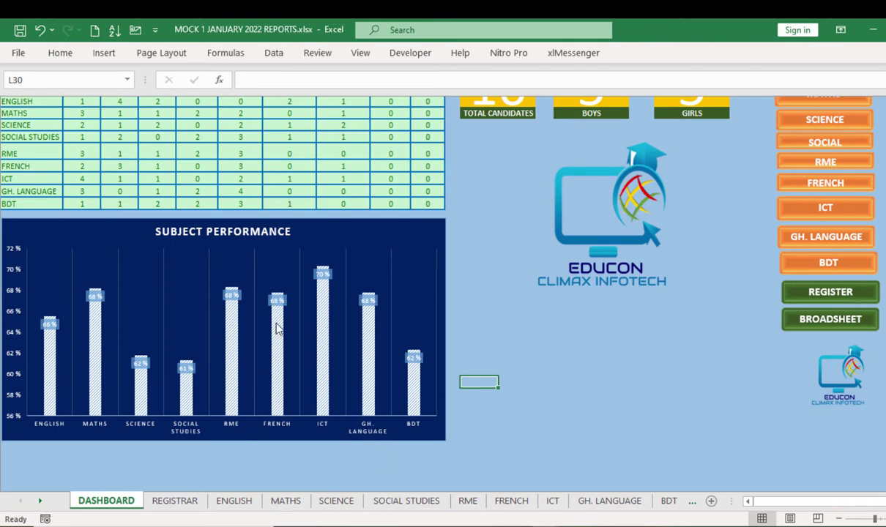
{"action": "scroll", "coordinate": [276, 329], "scroll_direction": "up", "scroll_amount": 2}
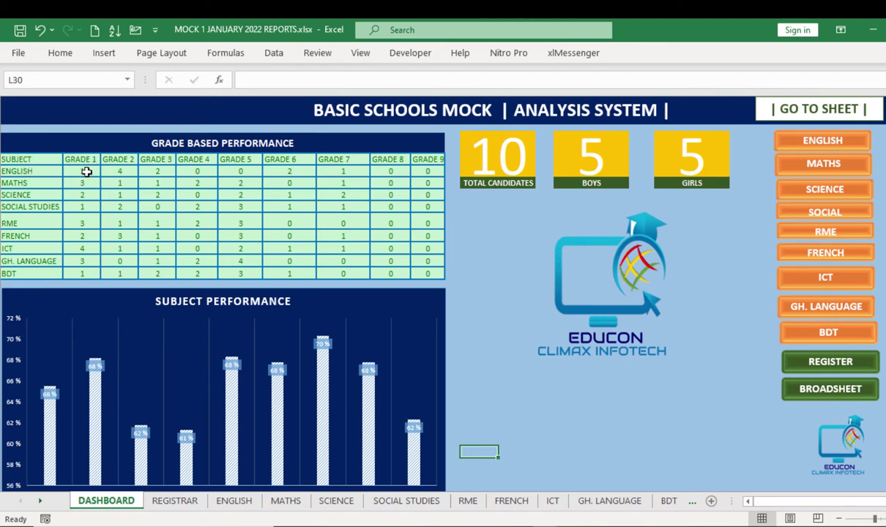
{"action": "left_click", "coordinate": [87, 171]}
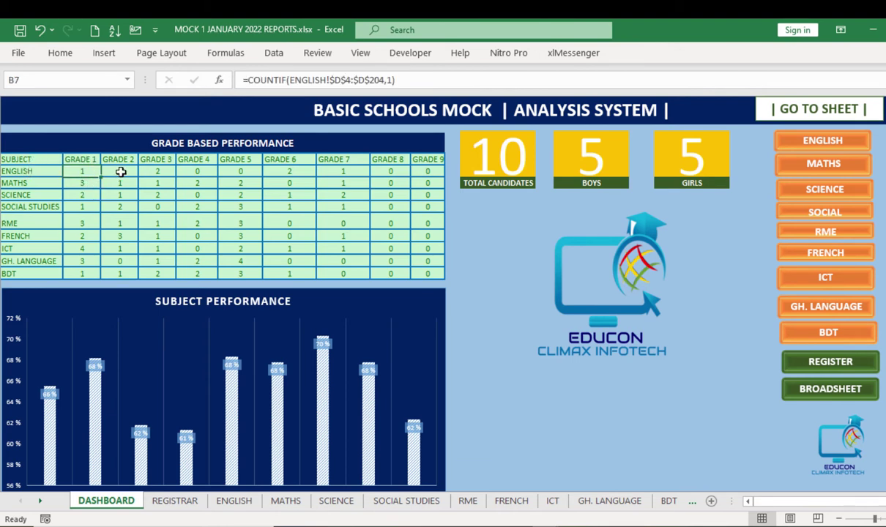
{"action": "left_click", "coordinate": [121, 172]}
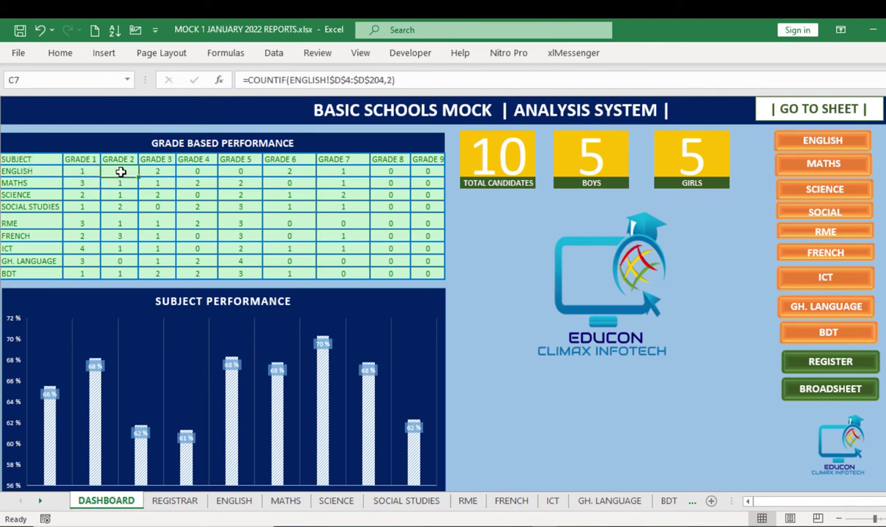
{"action": "left_click", "coordinate": [349, 173]}
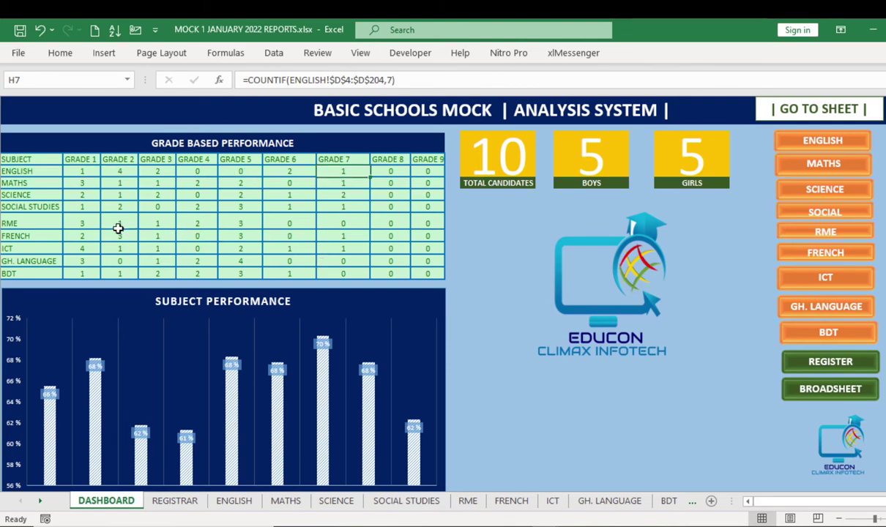
{"action": "left_click", "coordinate": [242, 222]}
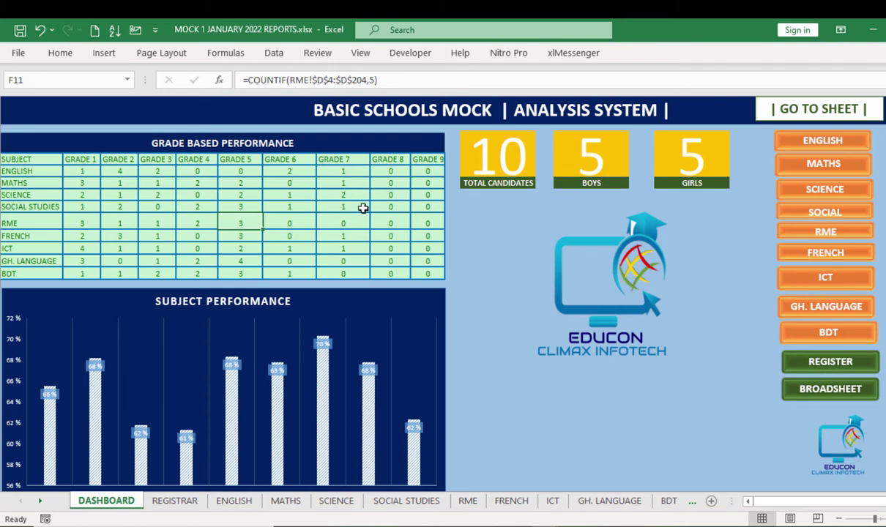
{"action": "left_click", "coordinate": [345, 172]}
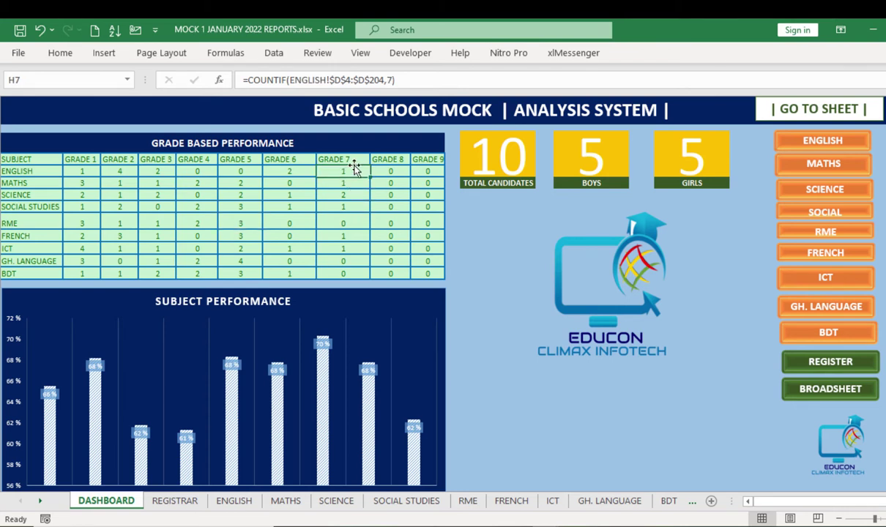
{"action": "left_click", "coordinate": [347, 184]}
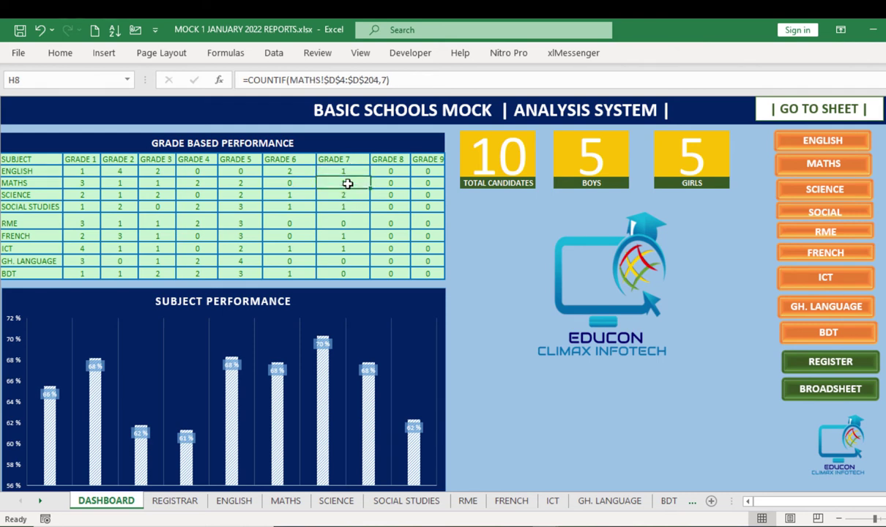
{"action": "left_click", "coordinate": [346, 196]}
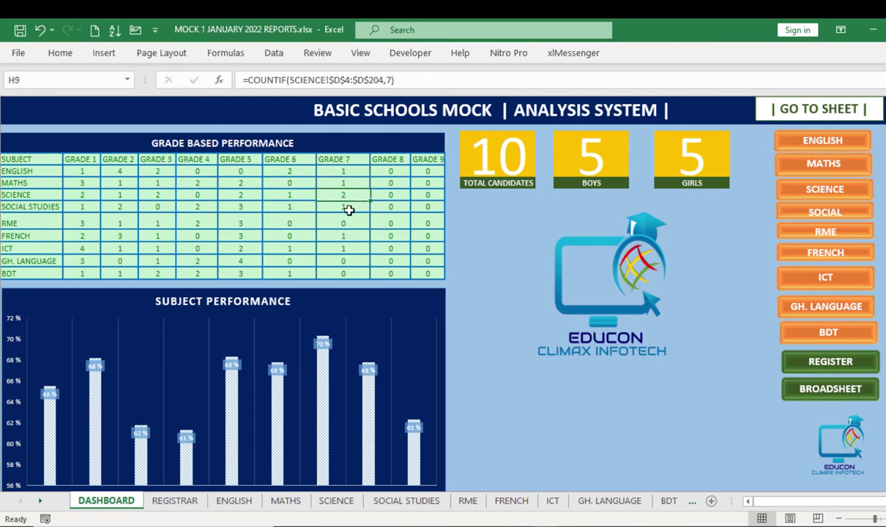
{"action": "left_click", "coordinate": [347, 208]}
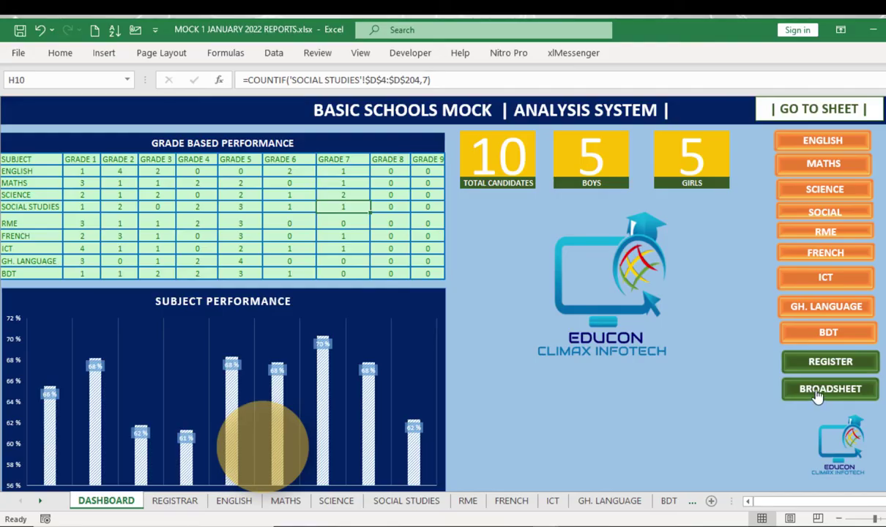
{"action": "left_click", "coordinate": [678, 284]}
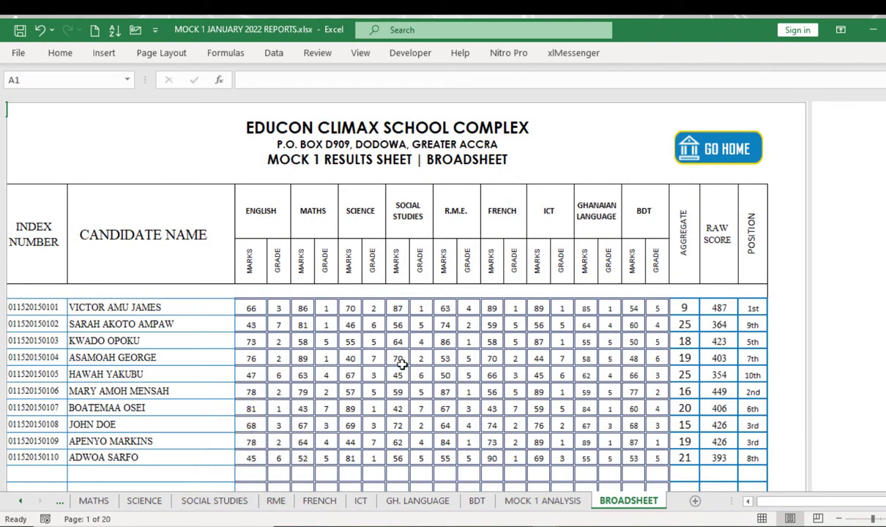
{"action": "scroll", "coordinate": [334, 238], "scroll_direction": "down", "scroll_amount": 5}
{"action": "scroll", "coordinate": [333, 241], "scroll_direction": "up", "scroll_amount": 5}
{"action": "scroll", "coordinate": [330, 245], "scroll_direction": "down", "scroll_amount": 3}
{"action": "scroll", "coordinate": [331, 245], "scroll_direction": "up", "scroll_amount": 3}
{"action": "scroll", "coordinate": [468, 198], "scroll_direction": "down", "scroll_amount": 1}
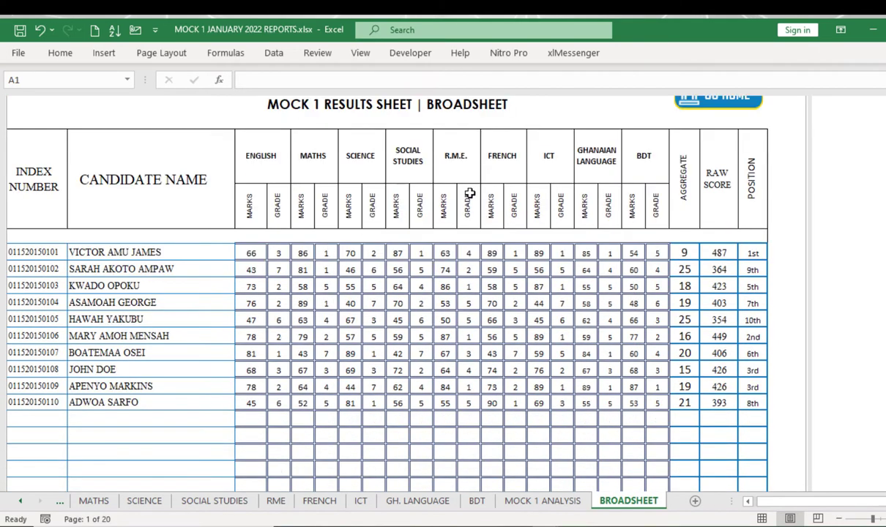
{"action": "scroll", "coordinate": [470, 209], "scroll_direction": "up", "scroll_amount": 1}
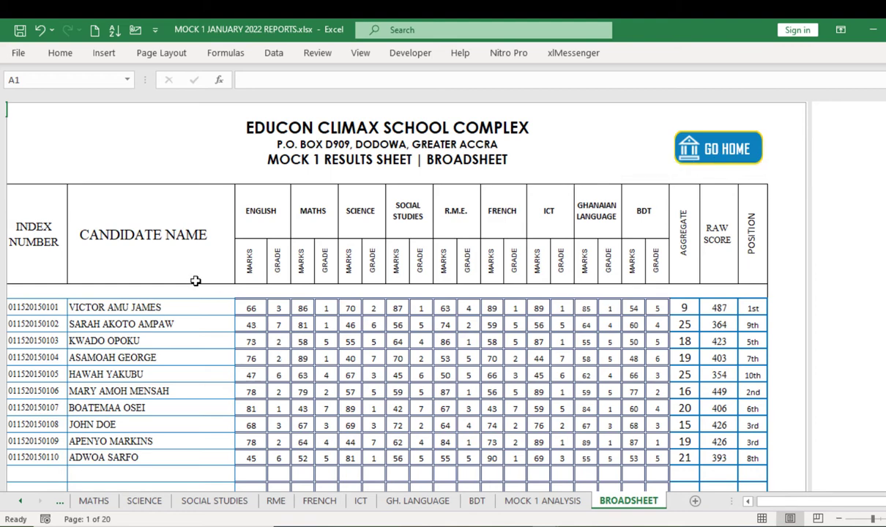
{"action": "scroll", "coordinate": [652, 407], "scroll_direction": "down", "scroll_amount": 3}
{"action": "scroll", "coordinate": [567, 399], "scroll_direction": "up", "scroll_amount": 3}
{"action": "left_click", "coordinate": [721, 151]}
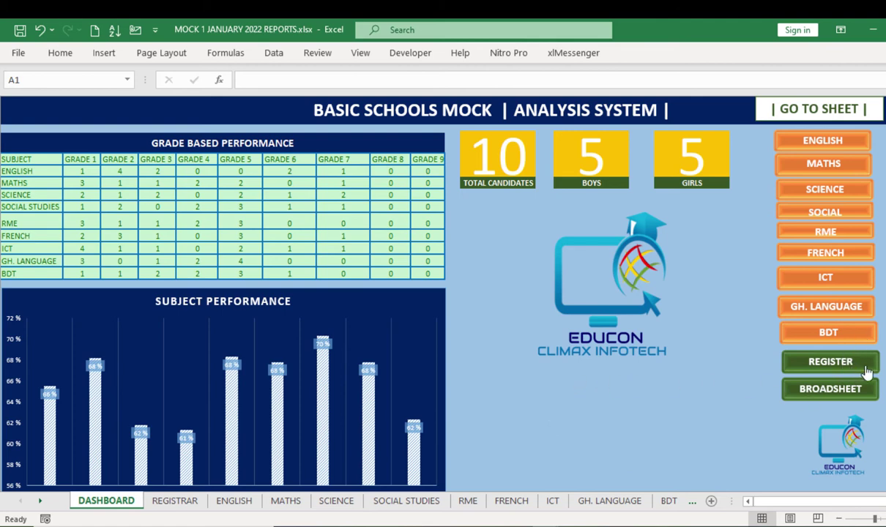
{"action": "left_click", "coordinate": [789, 359]}
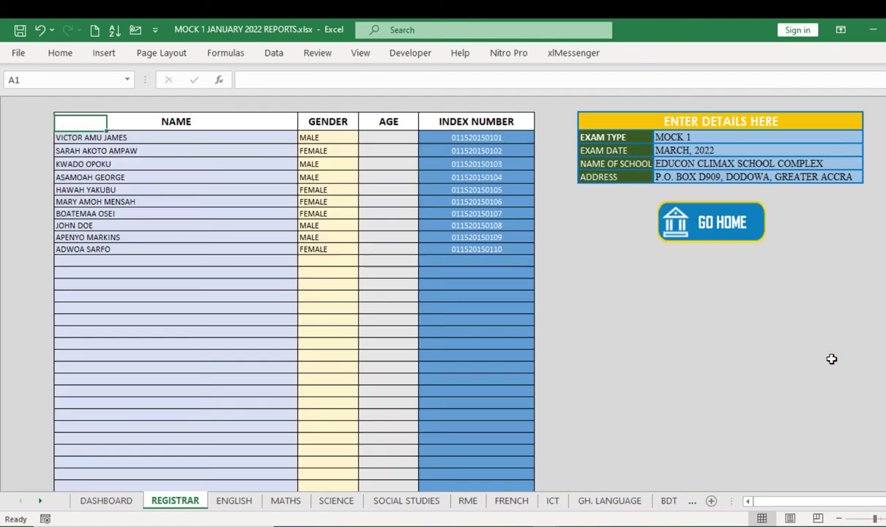
{"action": "left_click", "coordinate": [701, 240]}
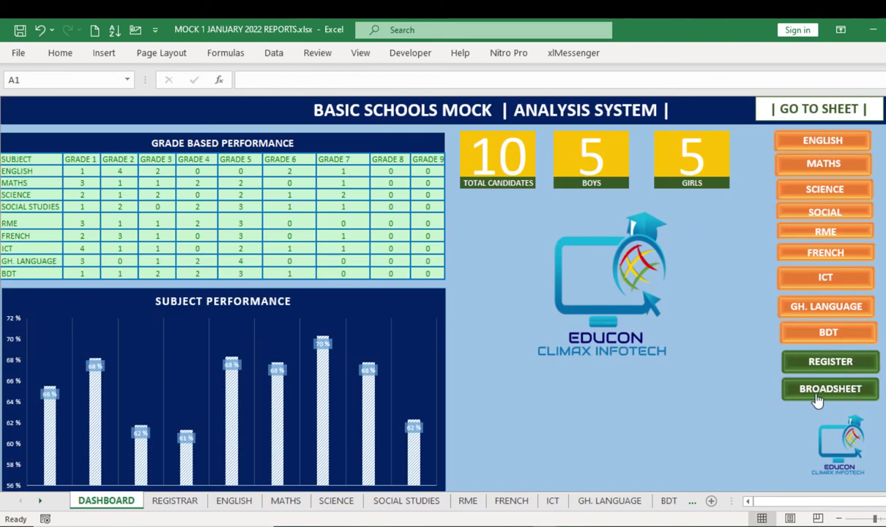
{"action": "left_click", "coordinate": [817, 396]}
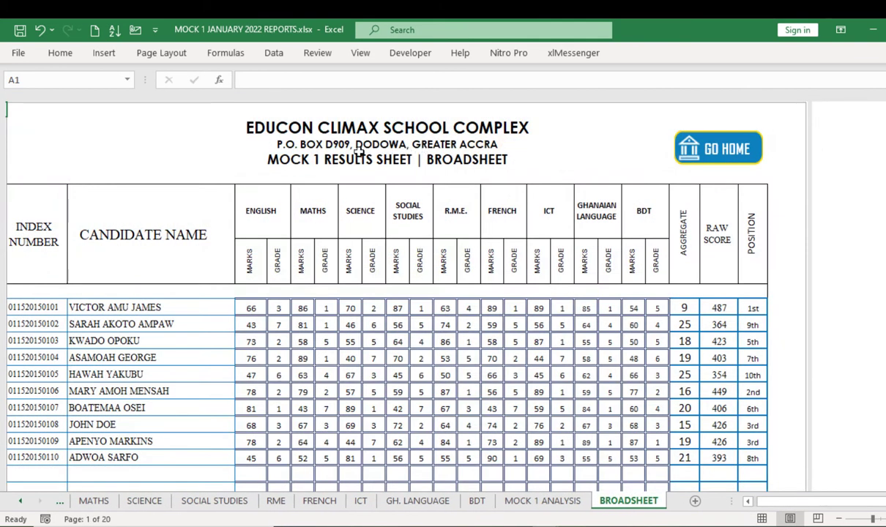
{"action": "left_click", "coordinate": [341, 127]}
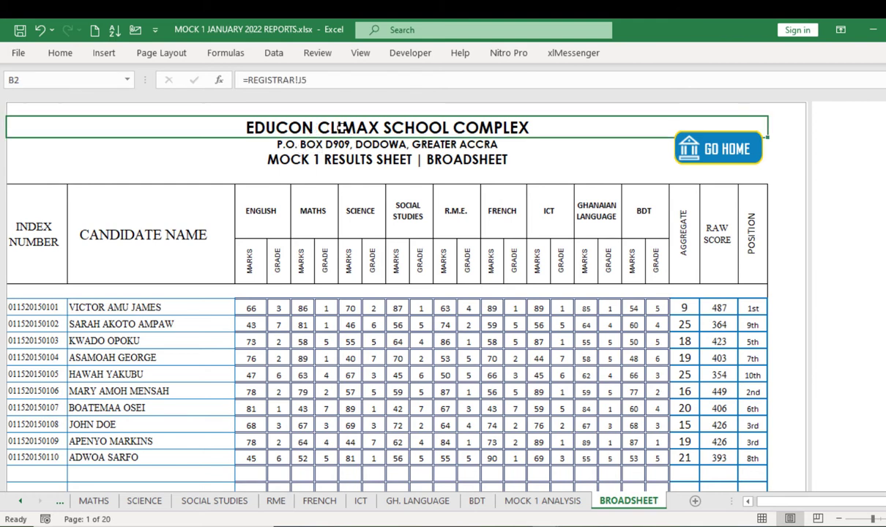
{"action": "left_click", "coordinate": [326, 144]}
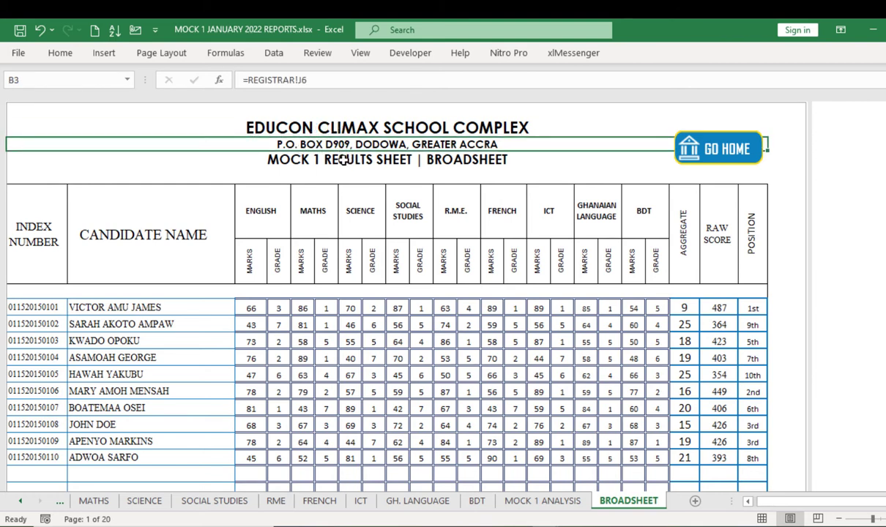
{"action": "left_click", "coordinate": [342, 160]}
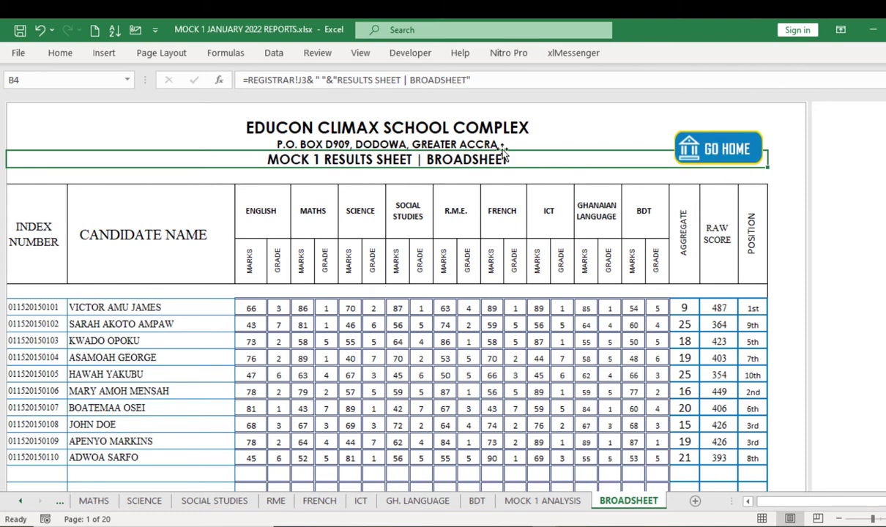
{"action": "left_click", "coordinate": [702, 150]}
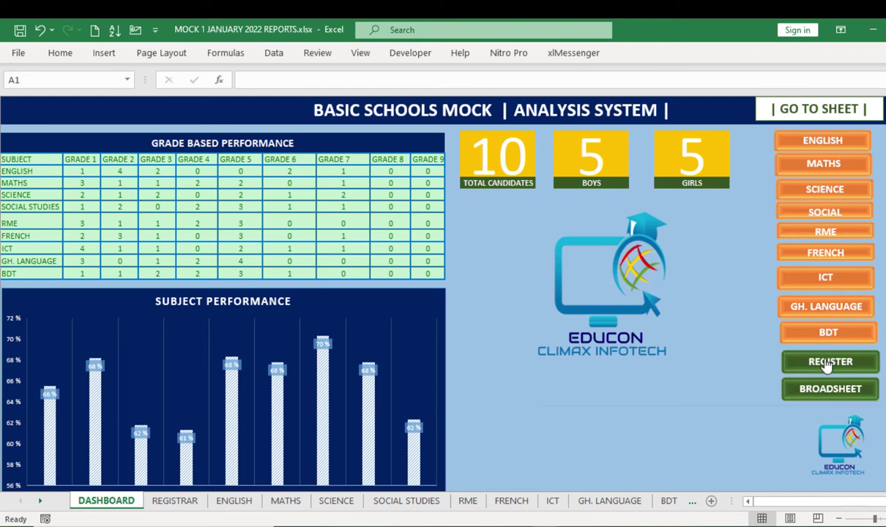
Step: On the REGISTRAR sheet, change the exam type in J3 from MOCK 1 to MOCK 2
{"action": "left_click", "coordinate": [781, 357]}
{"action": "left_click", "coordinate": [644, 122]}
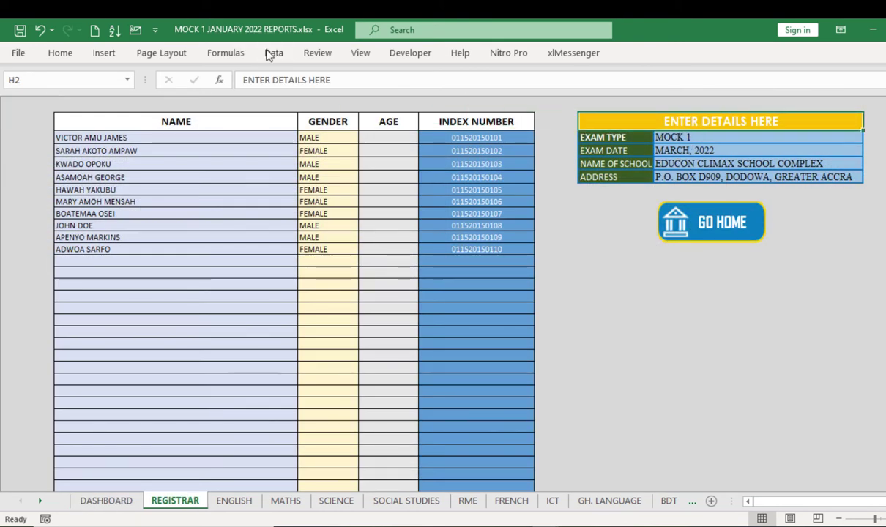
{"action": "left_click", "coordinate": [659, 135]}
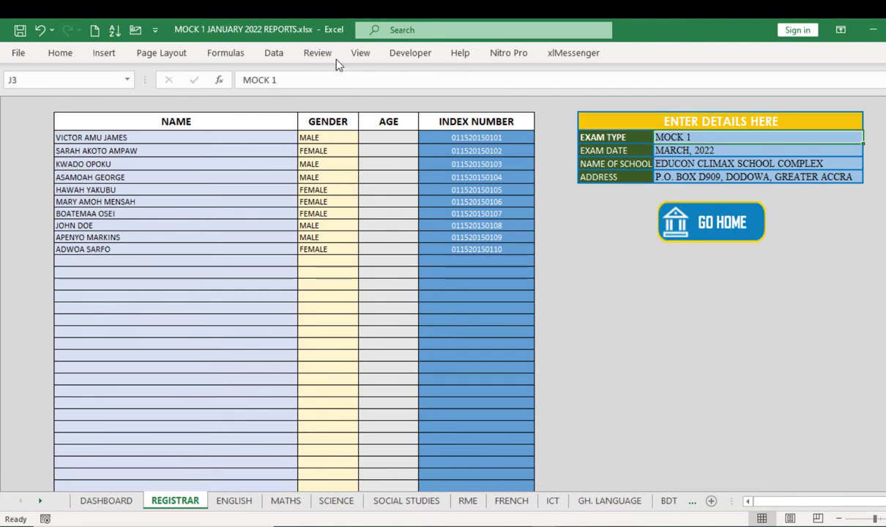
{"action": "left_click", "coordinate": [277, 78]}
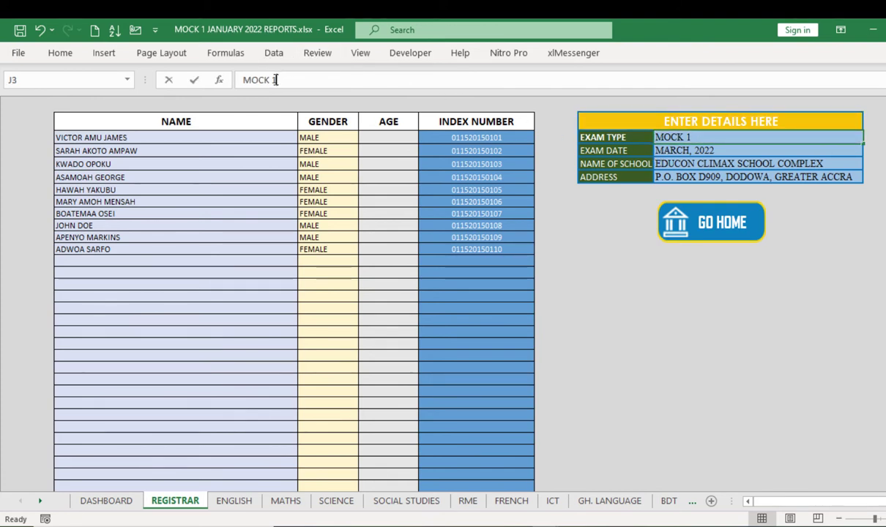
{"action": "double_click", "coordinate": [275, 79]}
{"action": "type", "text": "2"}
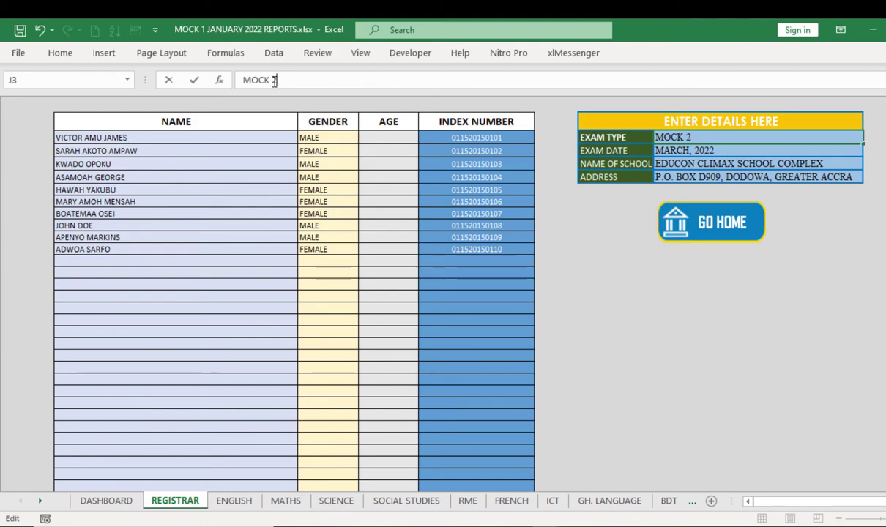
{"action": "left_click", "coordinate": [563, 249]}
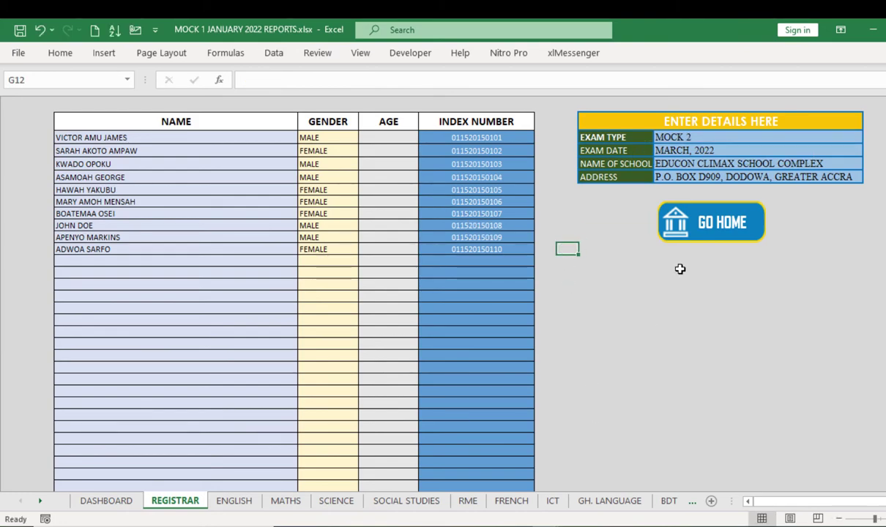
Step: Confirm the BROADSHEET title now reads MOCK 2 RESULTS SHEET, then return to the DASHBOARD
{"action": "left_click", "coordinate": [673, 221]}
{"action": "left_click", "coordinate": [829, 388]}
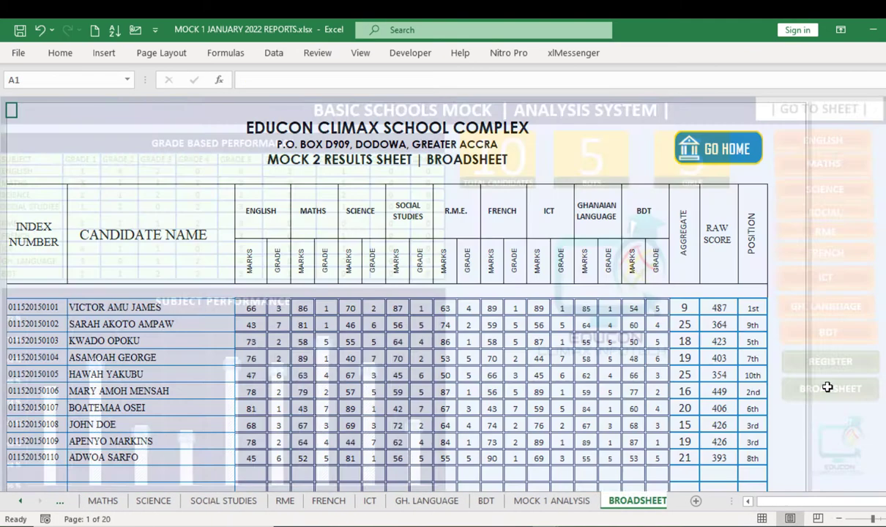
{"action": "left_click", "coordinate": [736, 148]}
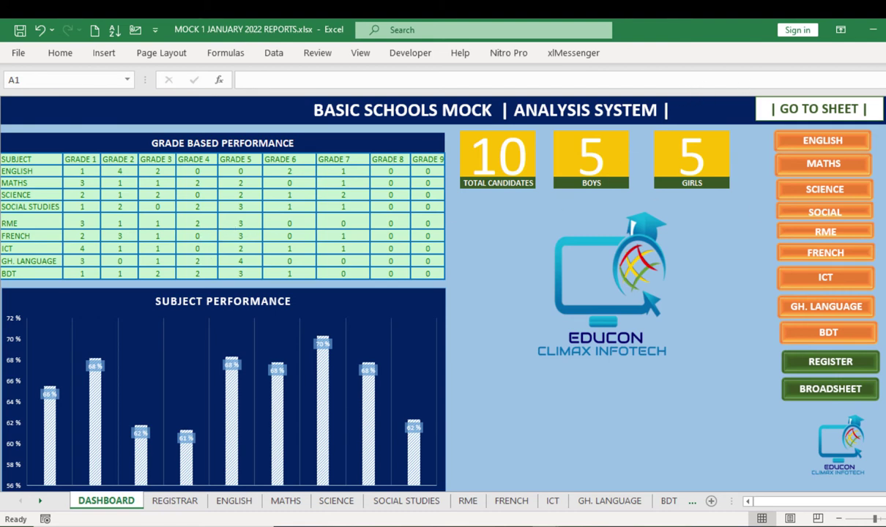
Step: Close the results workbook, saving its changes, and set Excel aside
{"action": "key", "text": "ctrl+w"}
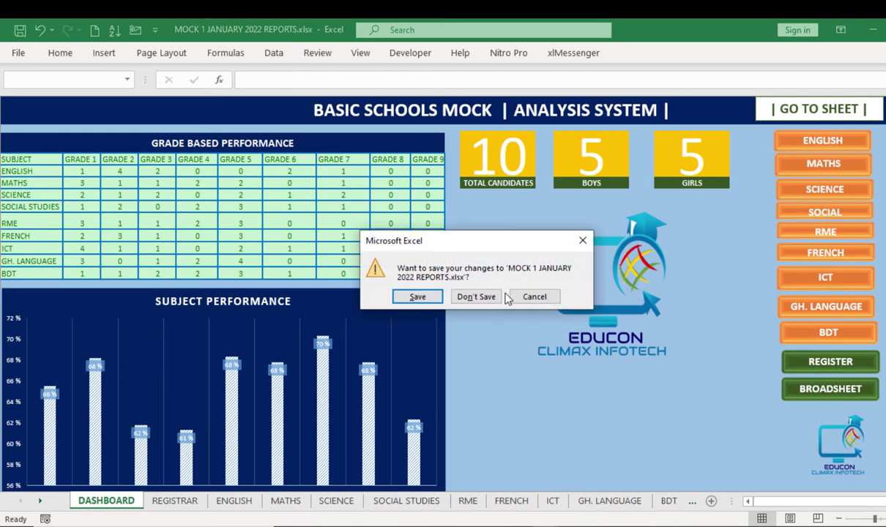
{"action": "left_click", "coordinate": [396, 281]}
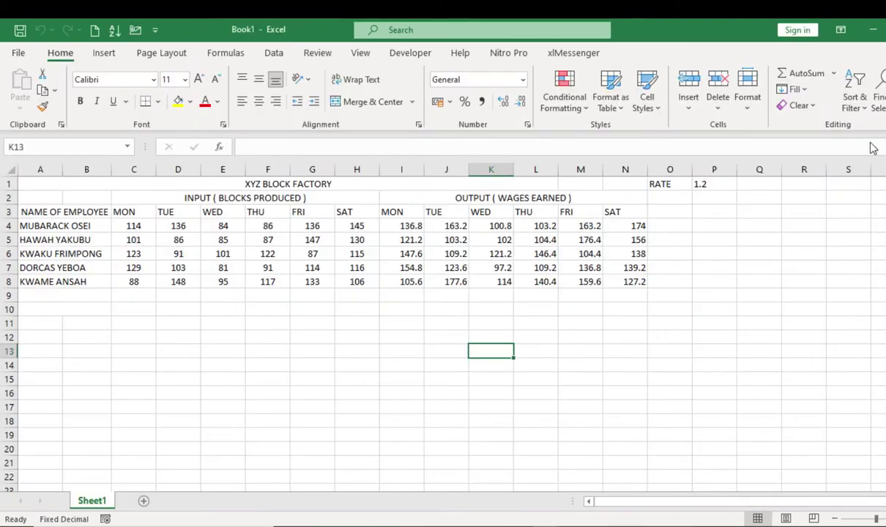
{"action": "left_click", "coordinate": [872, 29]}
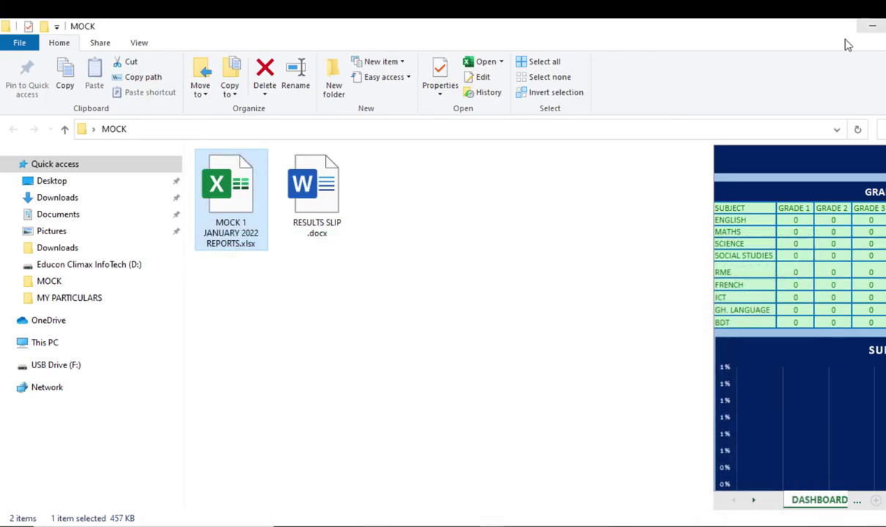
Step: Open RESULTS SLIP.docx from the MOCK folder, accepting the SQL data prompt
{"action": "left_click", "coordinate": [413, 359]}
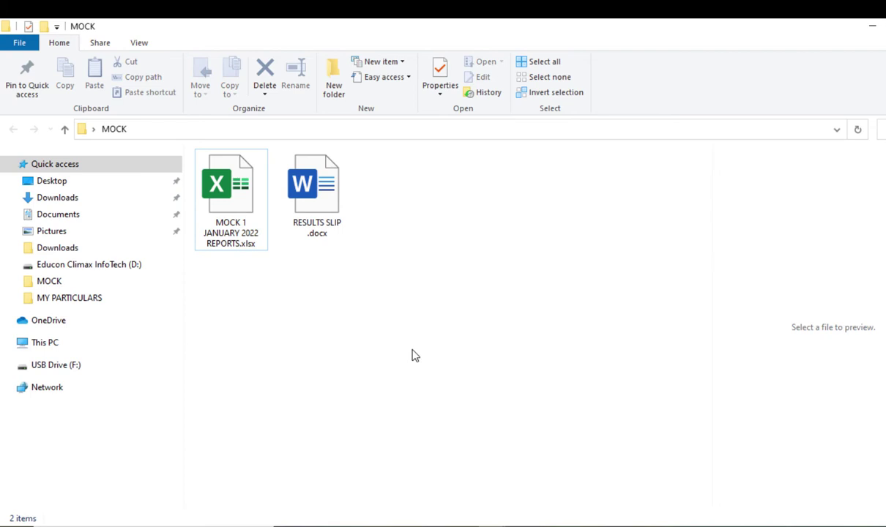
{"action": "left_click", "coordinate": [326, 192]}
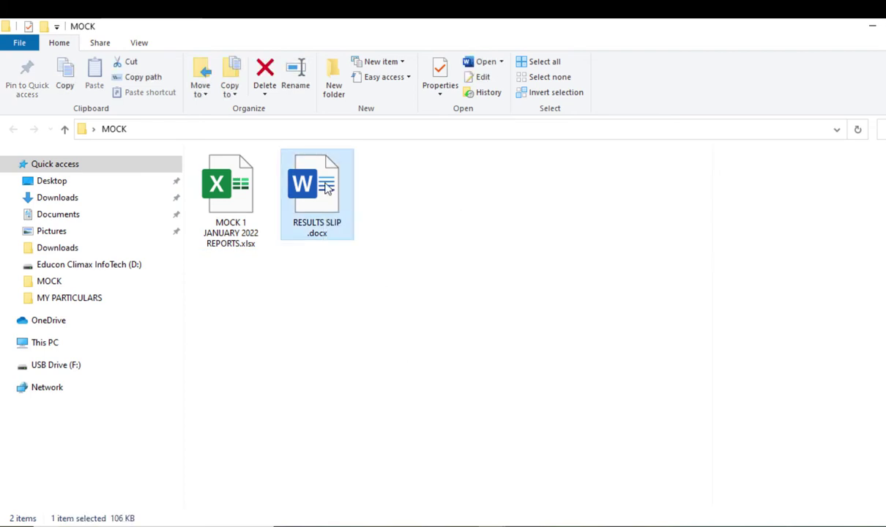
{"action": "double_click", "coordinate": [327, 187]}
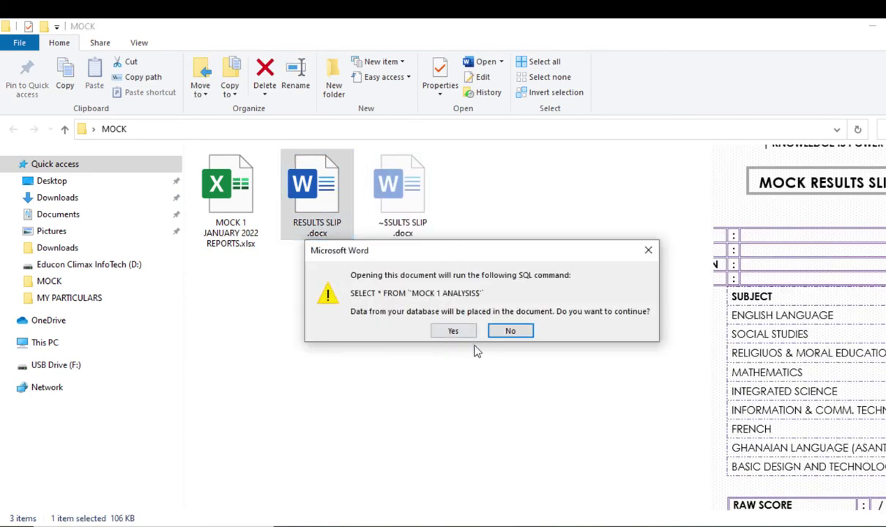
{"action": "left_click", "coordinate": [453, 332]}
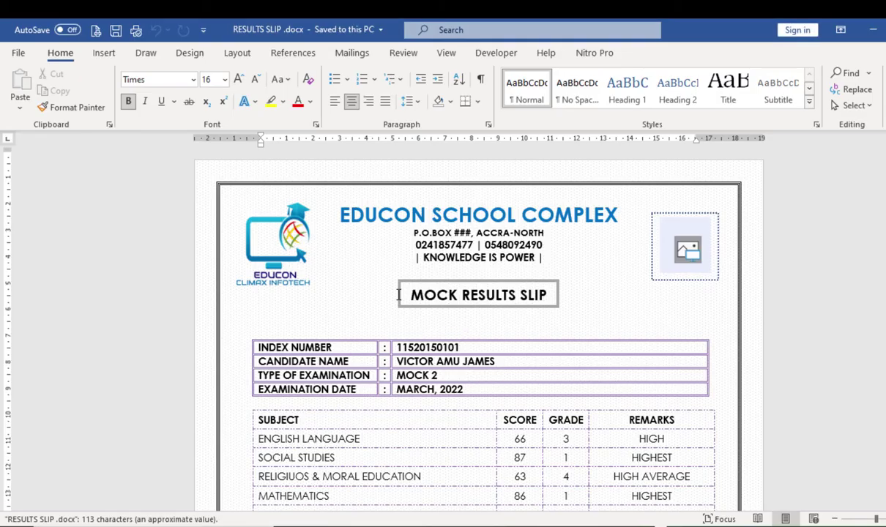
{"action": "scroll", "coordinate": [399, 294], "scroll_direction": "down", "scroll_amount": 2}
{"action": "scroll", "coordinate": [399, 294], "scroll_direction": "up", "scroll_amount": 2}
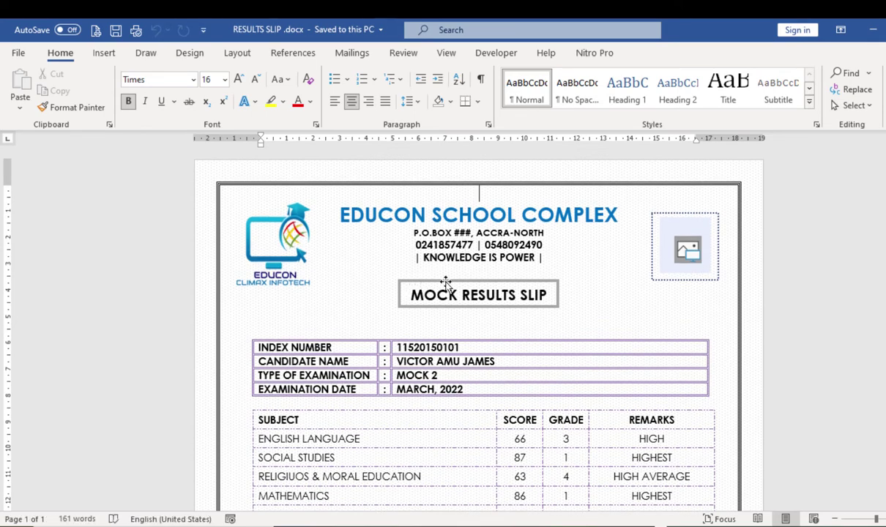
{"action": "scroll", "coordinate": [461, 293], "scroll_direction": "down", "scroll_amount": 3}
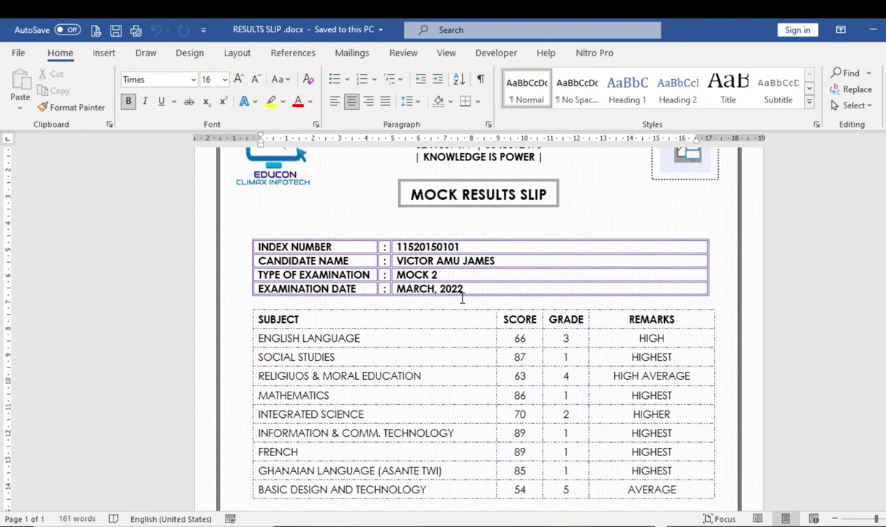
{"action": "scroll", "coordinate": [429, 300], "scroll_direction": "up", "scroll_amount": 1}
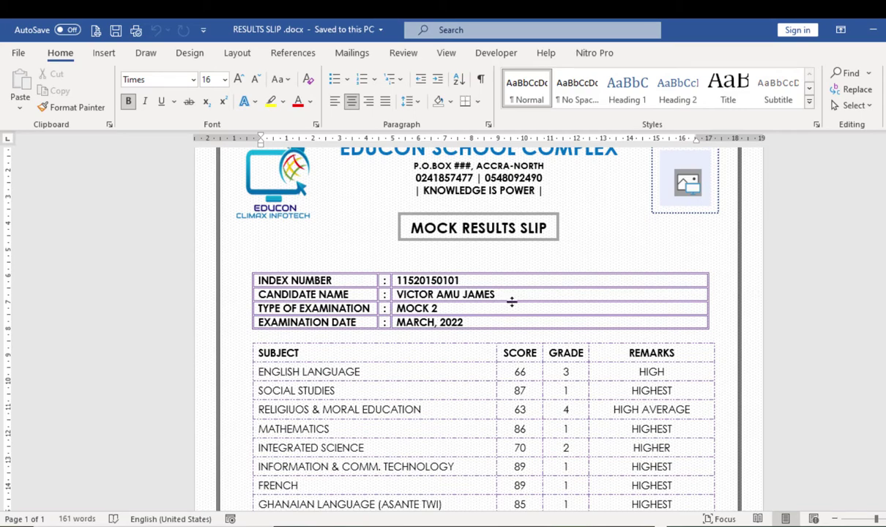
{"action": "scroll", "coordinate": [505, 329], "scroll_direction": "down", "scroll_amount": 4}
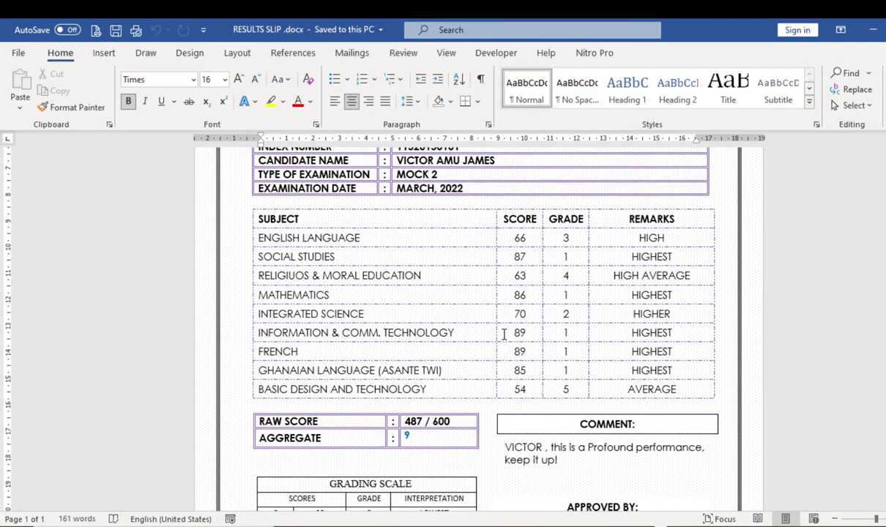
{"action": "scroll", "coordinate": [513, 323], "scroll_direction": "up", "scroll_amount": 1}
{"action": "scroll", "coordinate": [510, 326], "scroll_direction": "down", "scroll_amount": 5}
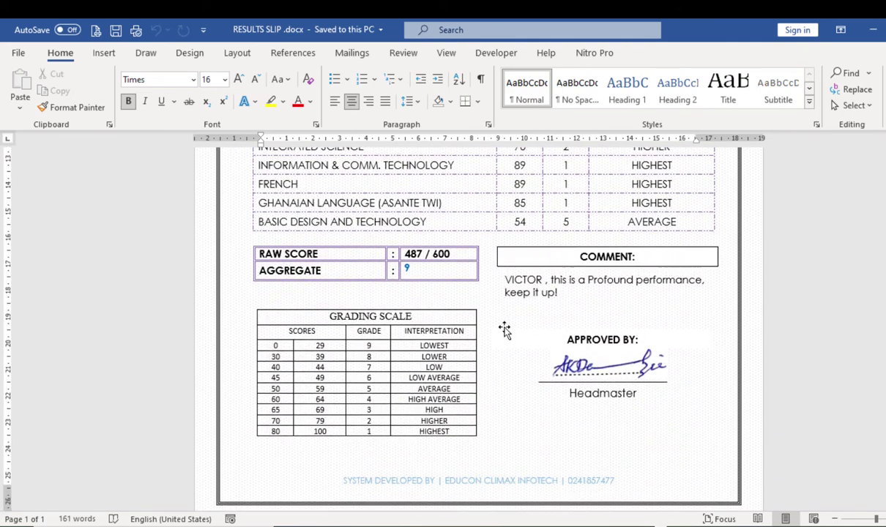
{"action": "scroll", "coordinate": [492, 336], "scroll_direction": "up", "scroll_amount": 2}
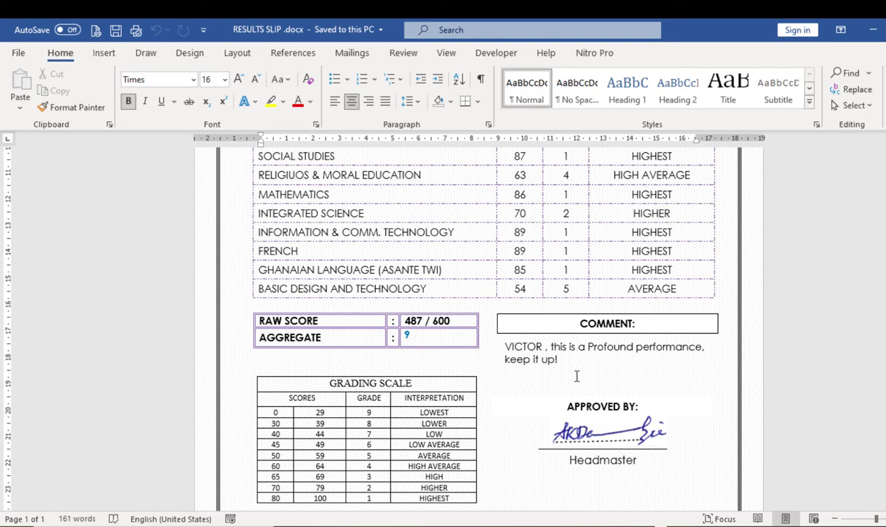
{"action": "scroll", "coordinate": [489, 391], "scroll_direction": "up", "scroll_amount": 1}
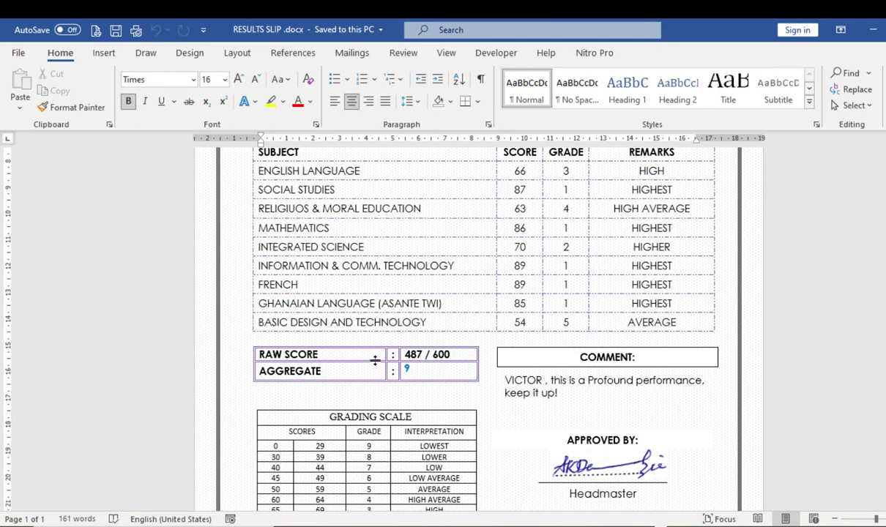
{"action": "scroll", "coordinate": [410, 335], "scroll_direction": "up", "scroll_amount": 1}
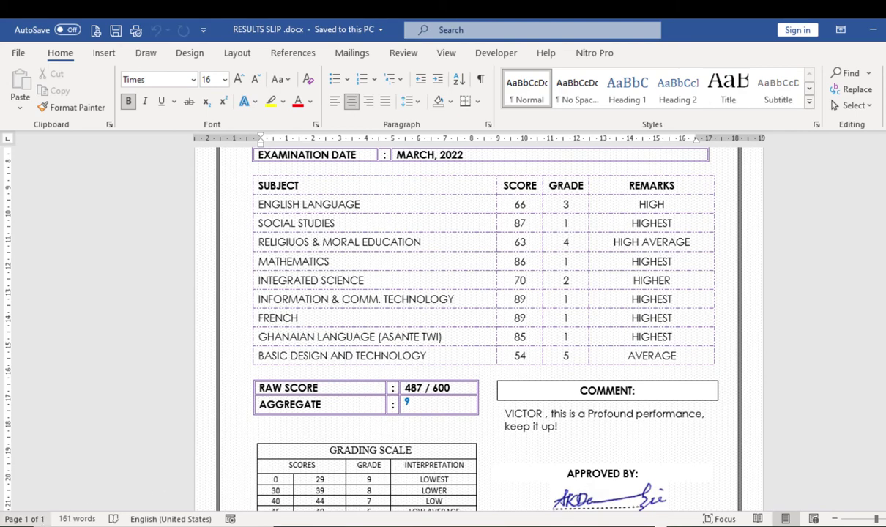
Step: Launch Calculator from Start search and move it aside to reveal the SCORE column
{"action": "key", "text": "super"}
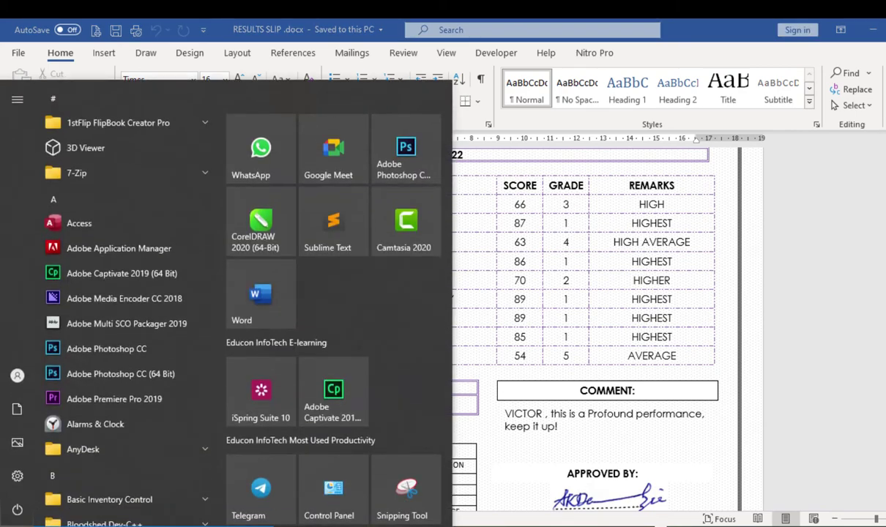
{"action": "type", "text": "CAL"}
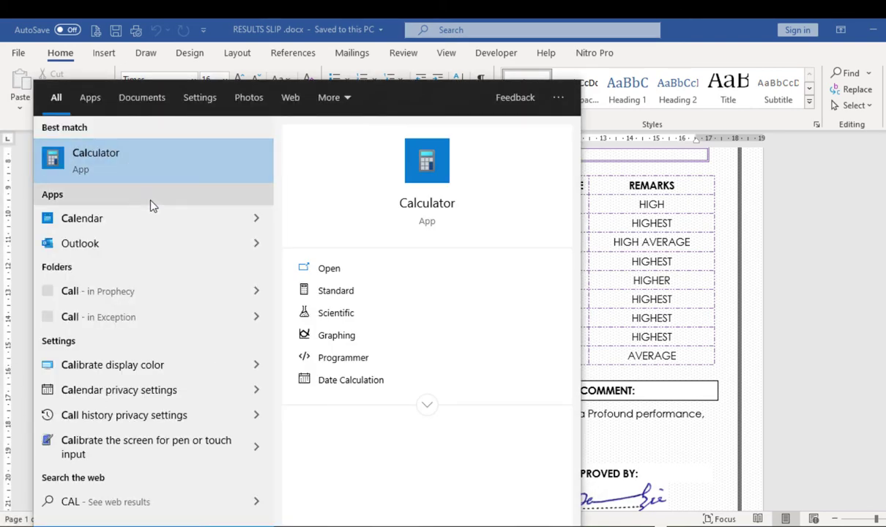
{"action": "left_click", "coordinate": [95, 158]}
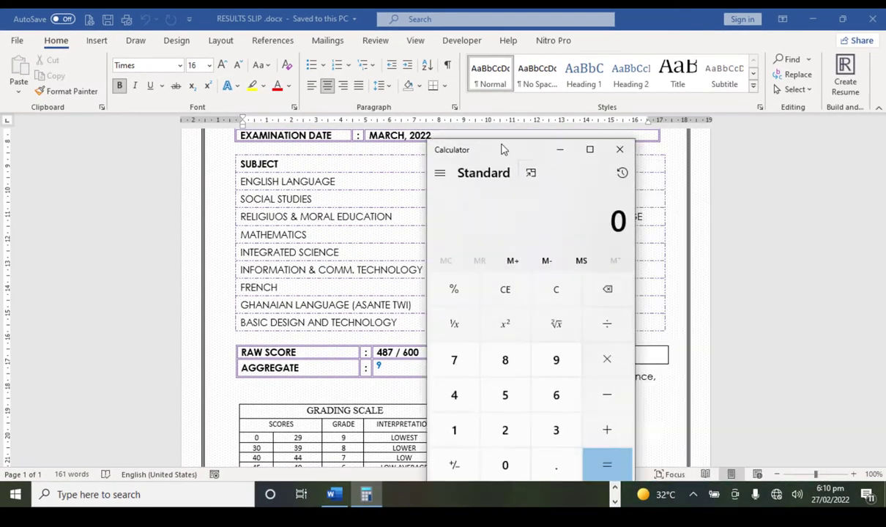
{"action": "left_click_drag", "start_coordinate": [503, 149], "coordinate": [738, 111]}
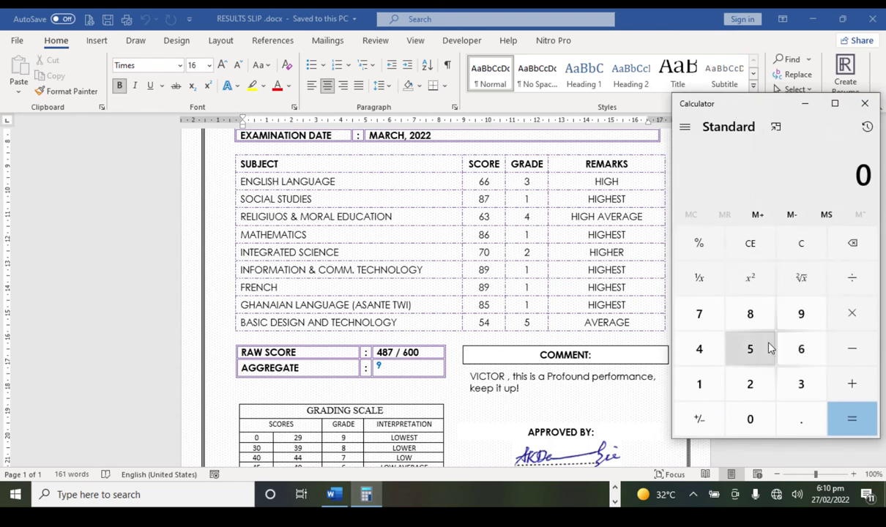
Step: Add the first three scores, 66 + 87 + 86, for a running total of 239
{"action": "double_click", "coordinate": [800, 348]}
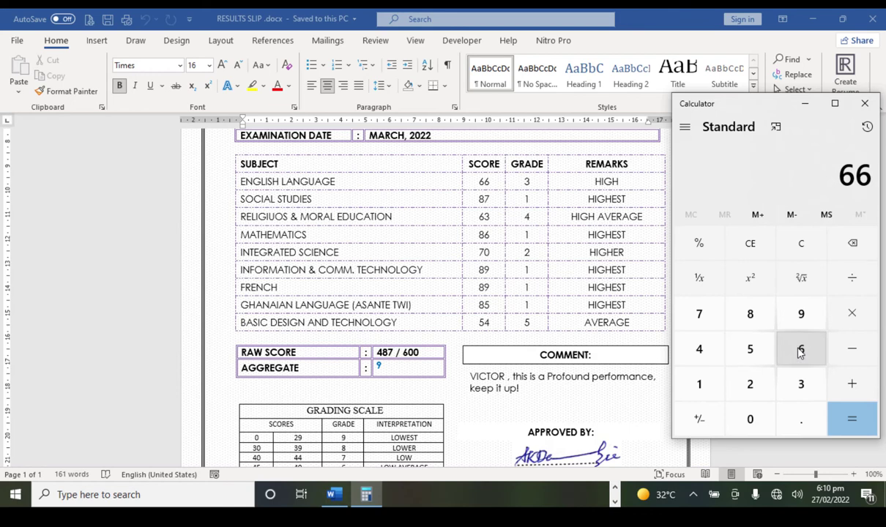
{"action": "left_click", "coordinate": [854, 387]}
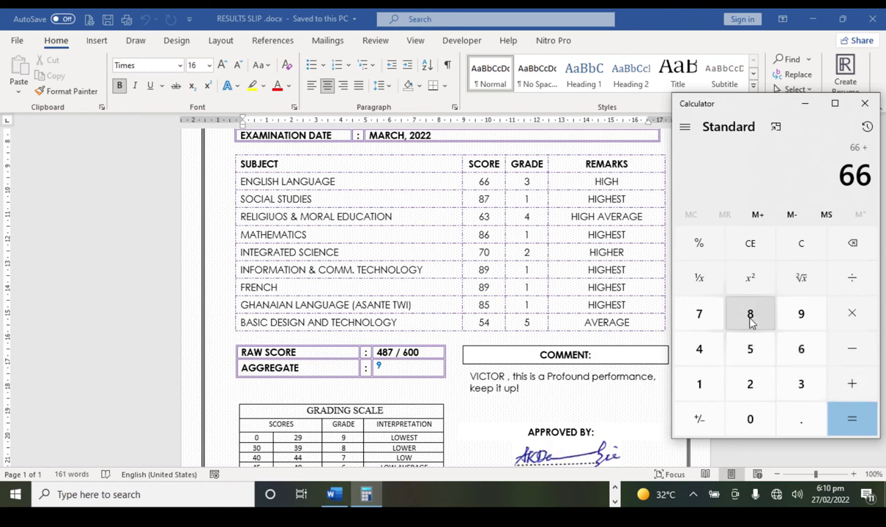
{"action": "left_click", "coordinate": [749, 315]}
{"action": "left_click", "coordinate": [699, 314]}
{"action": "left_click", "coordinate": [855, 387]}
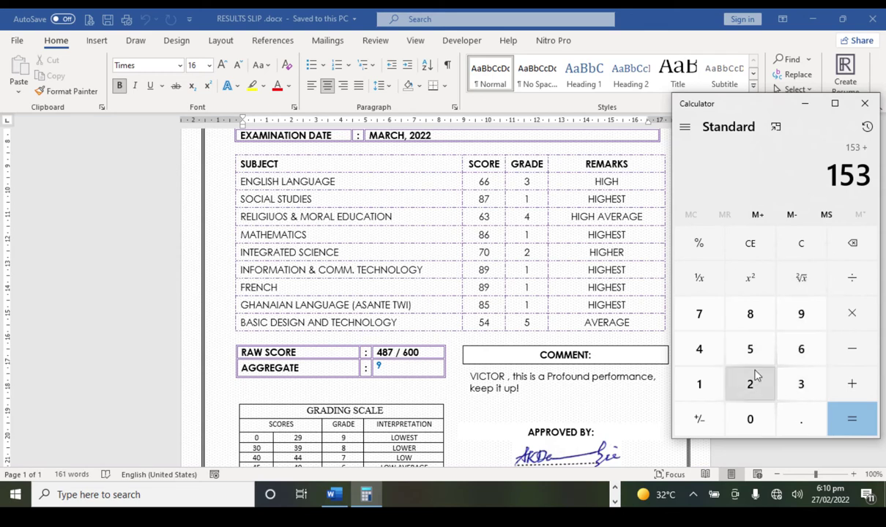
{"action": "left_click", "coordinate": [750, 313]}
{"action": "left_click", "coordinate": [799, 350]}
{"action": "left_click", "coordinate": [851, 384]}
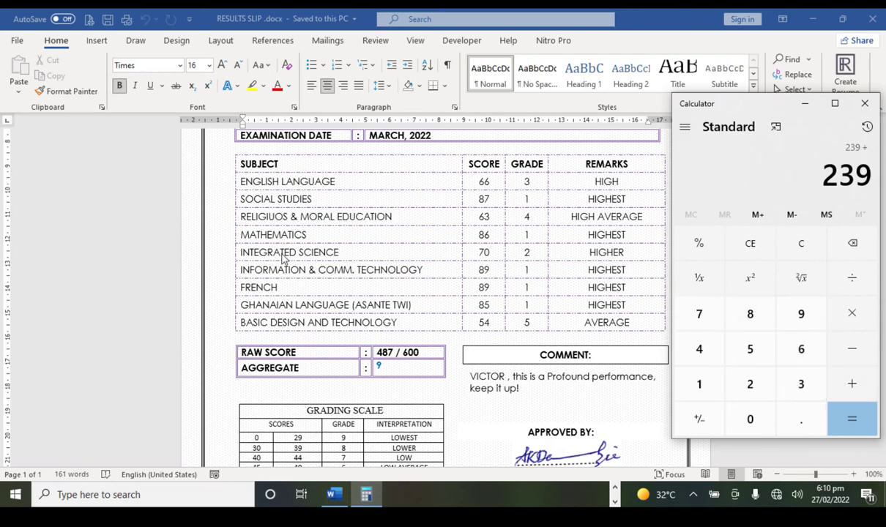
Step: Add 70, 89 and 89 to reach the total 487, then return to the slip
{"action": "left_click", "coordinate": [713, 328]}
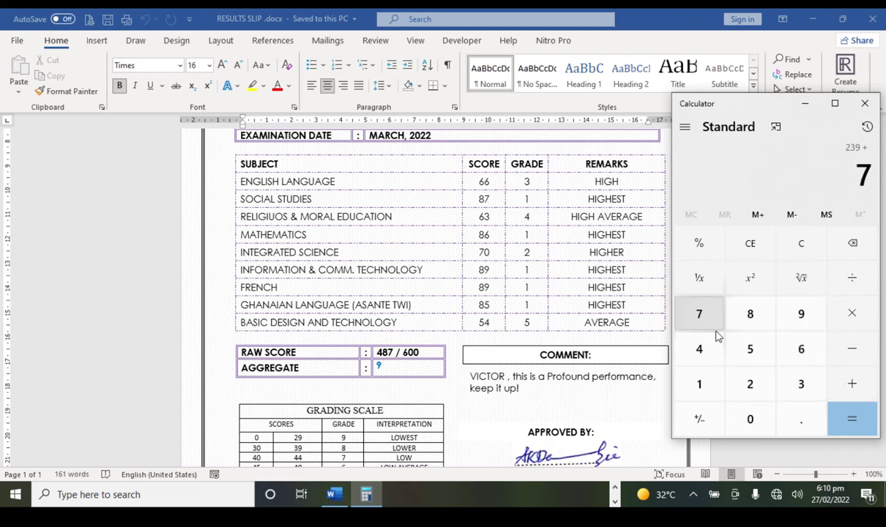
{"action": "left_click", "coordinate": [751, 422]}
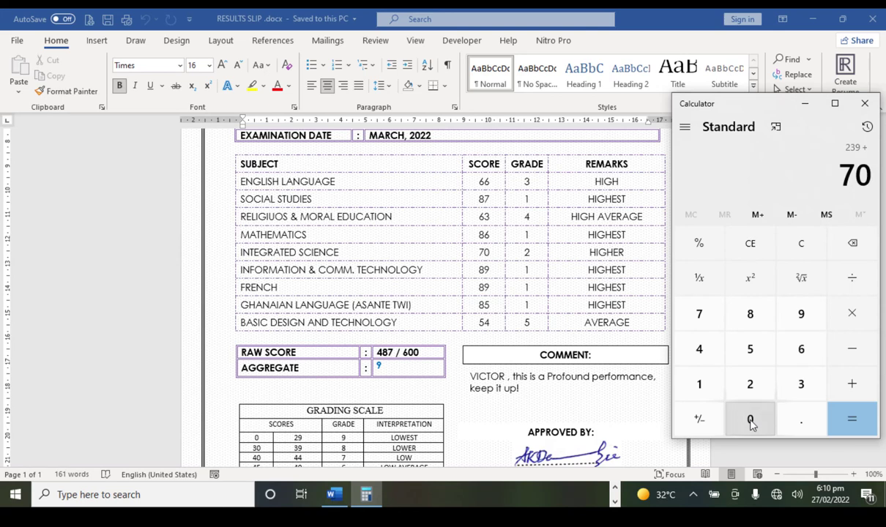
{"action": "left_click", "coordinate": [849, 383]}
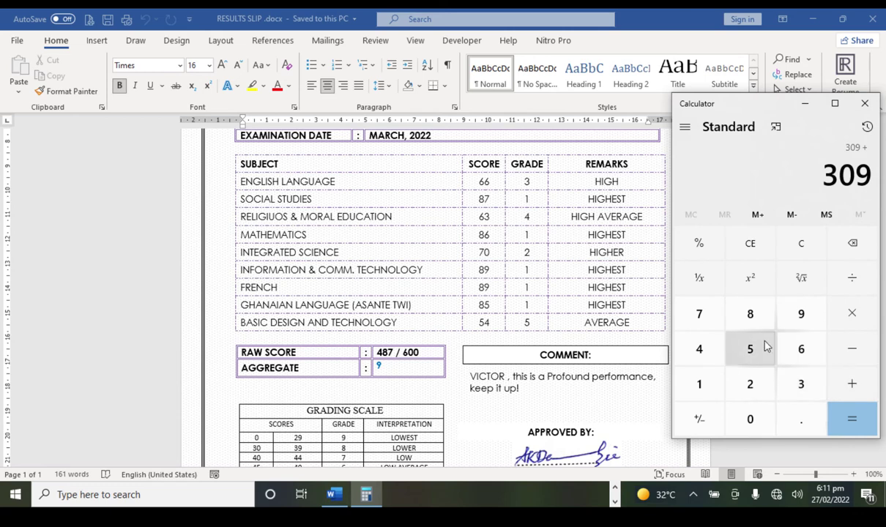
{"action": "left_click", "coordinate": [755, 319]}
{"action": "left_click", "coordinate": [801, 317]}
{"action": "left_click", "coordinate": [851, 392]}
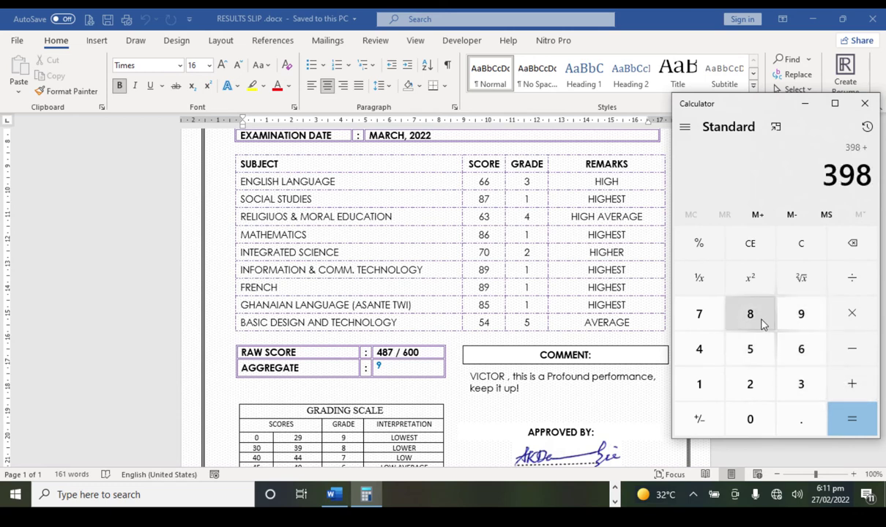
{"action": "left_click", "coordinate": [757, 320]}
{"action": "left_click", "coordinate": [801, 320]}
{"action": "left_click", "coordinate": [854, 417]}
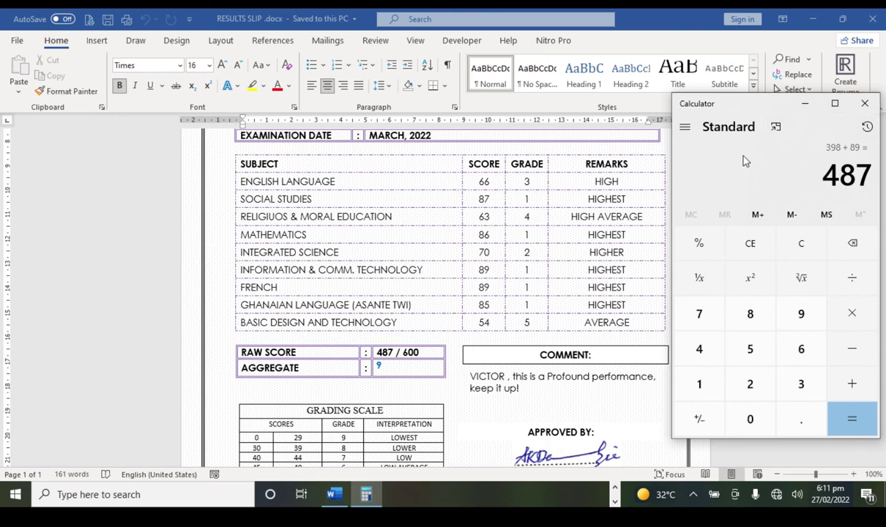
{"action": "left_click", "coordinate": [803, 108]}
Step: Preview the merged results slips for records 2 and 3 on the Mailings tab
{"action": "scroll", "coordinate": [362, 320], "scroll_direction": "up", "scroll_amount": 4}
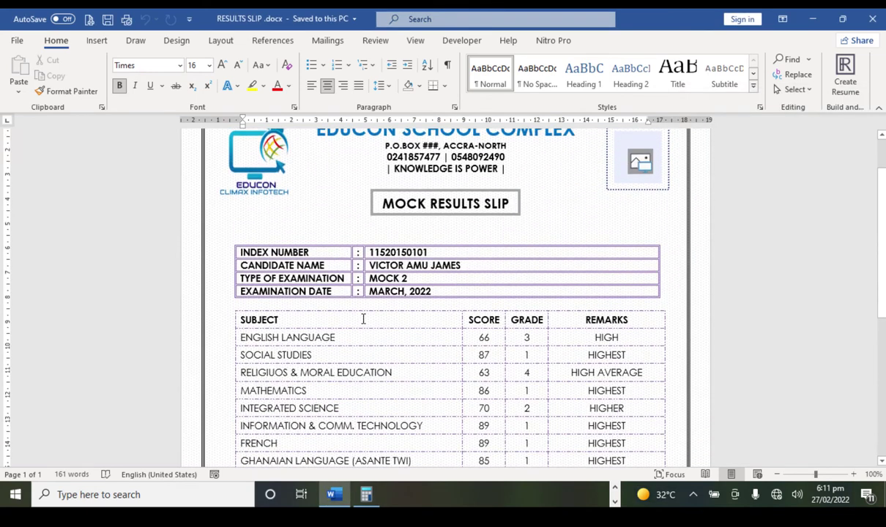
{"action": "scroll", "coordinate": [362, 319], "scroll_direction": "up", "scroll_amount": 2}
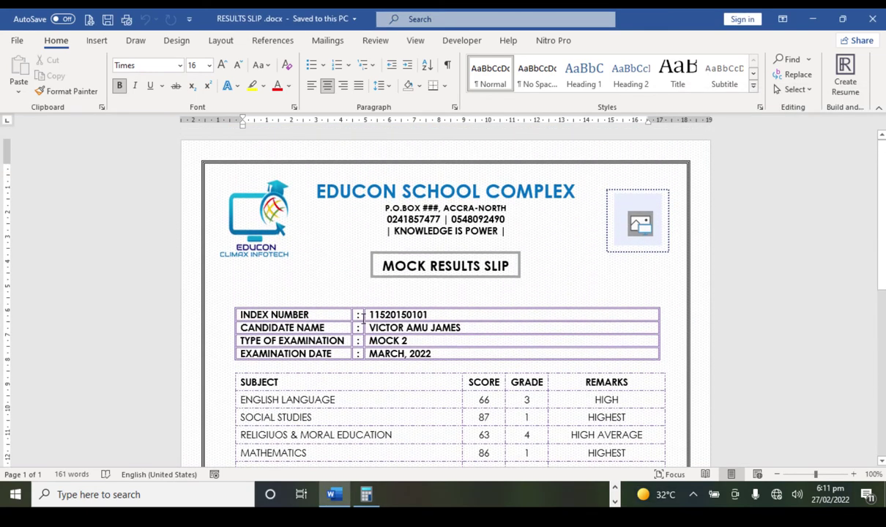
{"action": "scroll", "coordinate": [511, 308], "scroll_direction": "down", "scroll_amount": 8}
{"action": "scroll", "coordinate": [516, 300], "scroll_direction": "up", "scroll_amount": 8}
{"action": "left_click", "coordinate": [327, 41]}
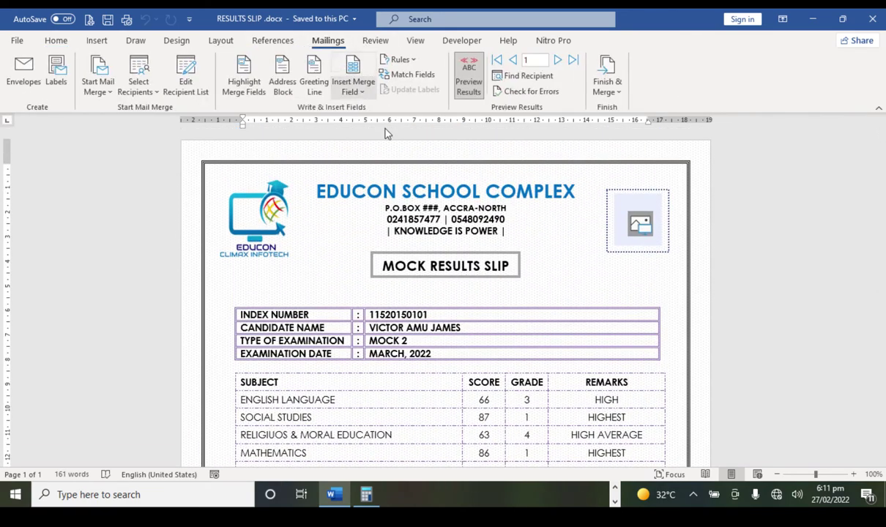
{"action": "left_click", "coordinate": [556, 61]}
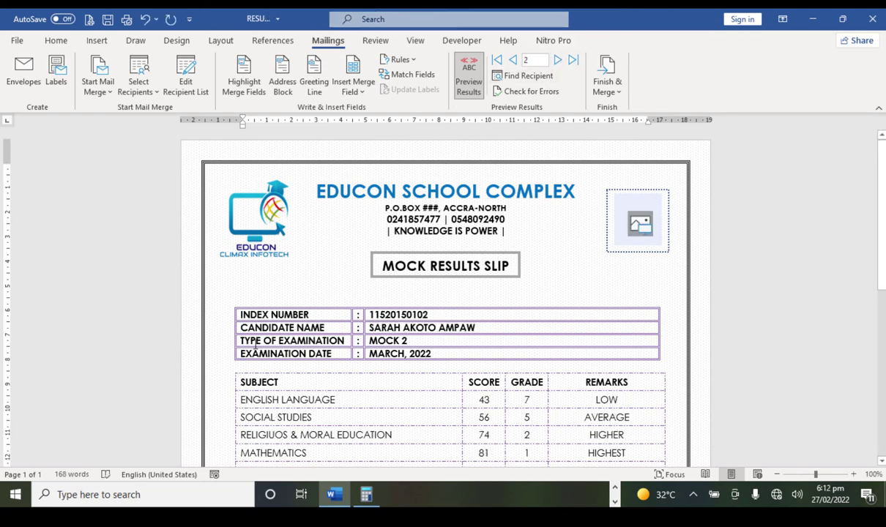
{"action": "scroll", "coordinate": [429, 365], "scroll_direction": "down", "scroll_amount": 5}
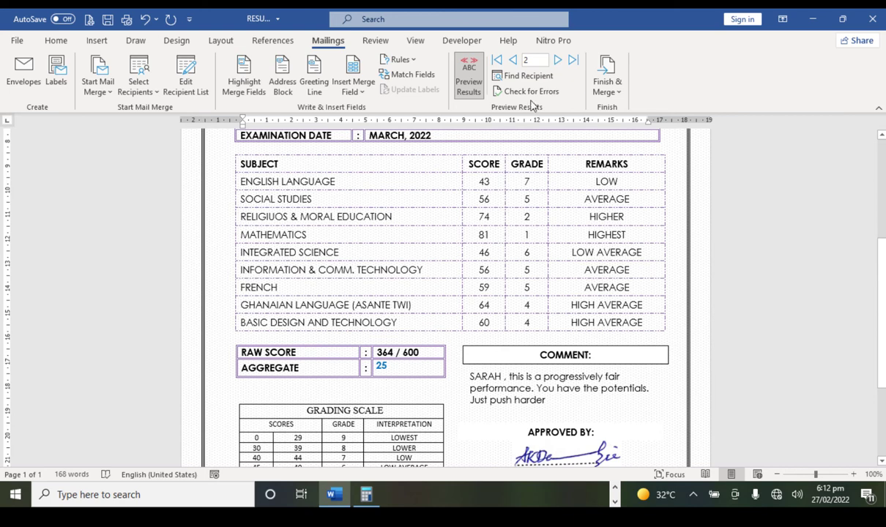
{"action": "left_click", "coordinate": [559, 62]}
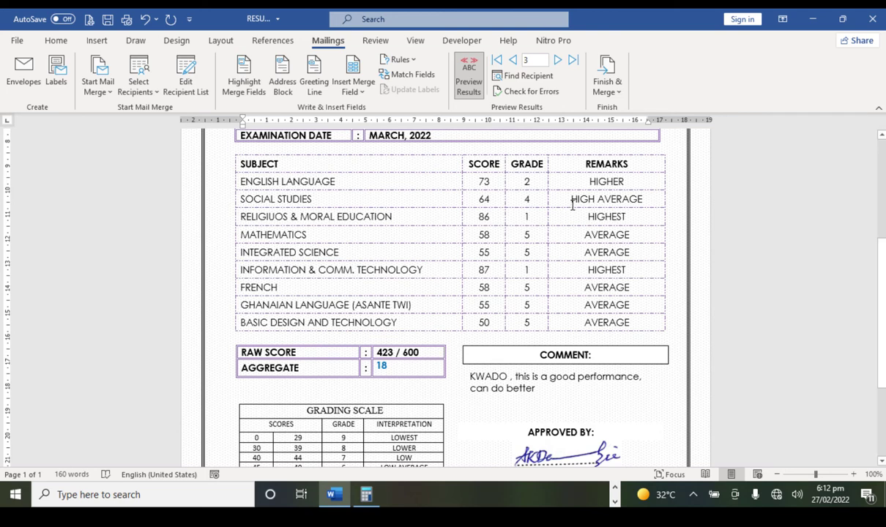
Step: Jump the mail-merge preview back to record 1 and look over the slip
{"action": "left_click", "coordinate": [529, 59]}
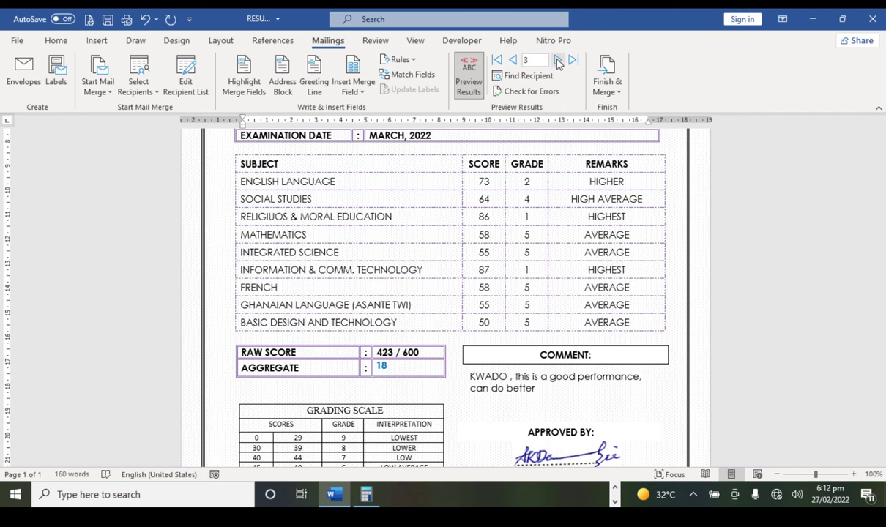
{"action": "type", "text": "1"}
{"action": "key", "text": "Return"}
{"action": "scroll", "coordinate": [574, 263], "scroll_direction": "up", "scroll_amount": 5}
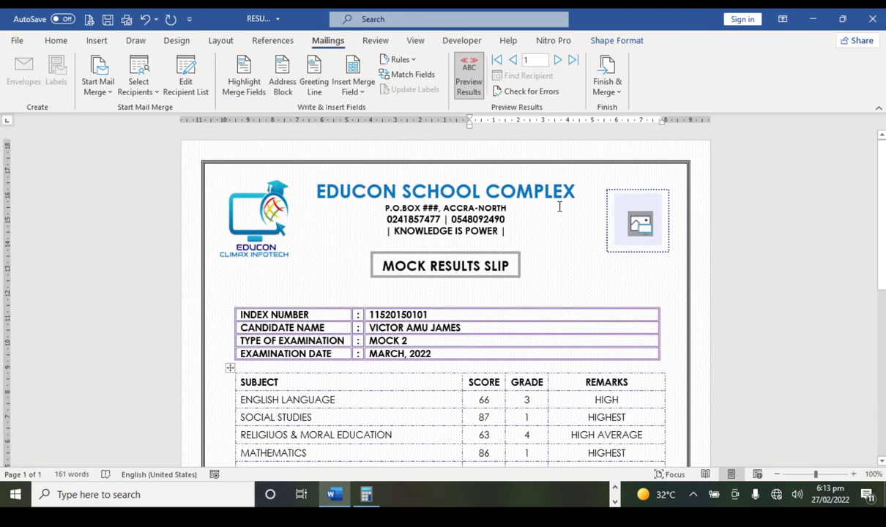
{"action": "scroll", "coordinate": [578, 271], "scroll_direction": "down", "scroll_amount": 3}
{"action": "scroll", "coordinate": [595, 333], "scroll_direction": "down", "scroll_amount": 5}
{"action": "scroll", "coordinate": [567, 333], "scroll_direction": "up", "scroll_amount": 8}
{"action": "scroll", "coordinate": [561, 300], "scroll_direction": "down", "scroll_amount": 1}
{"action": "scroll", "coordinate": [562, 302], "scroll_direction": "up", "scroll_amount": 1}
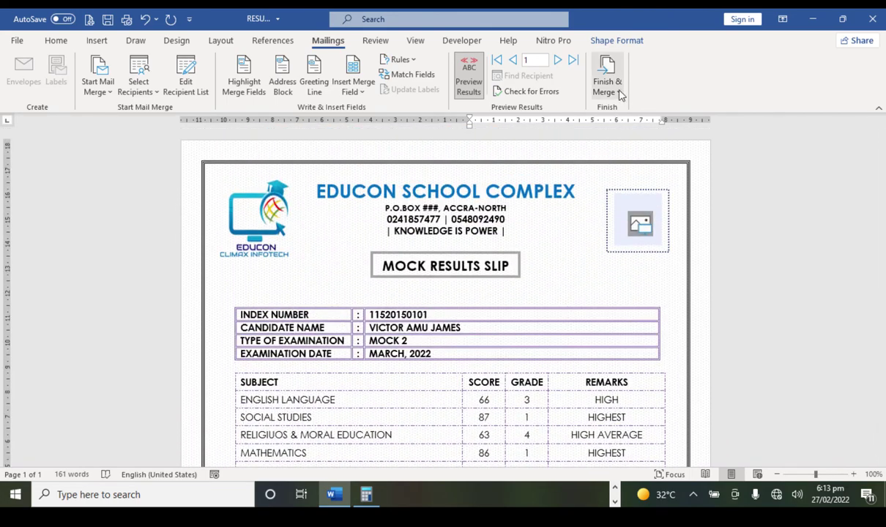
Step: Merge records 1 to 10 into a new document via Finish & Merge > Edit Individual Documents
{"action": "left_click", "coordinate": [614, 93]}
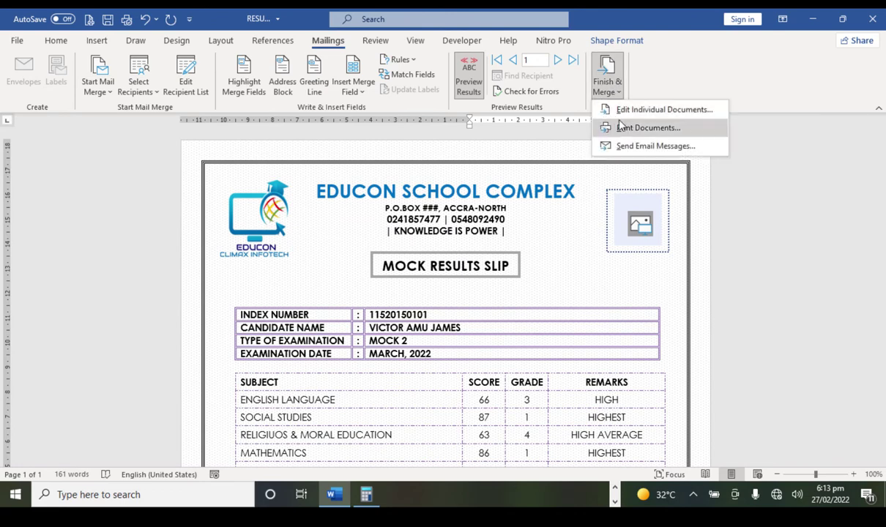
{"action": "left_click", "coordinate": [636, 117]}
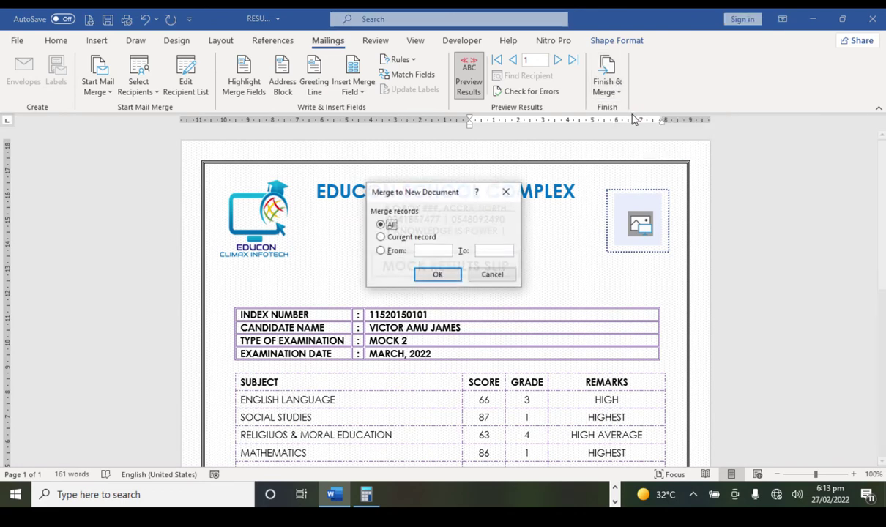
{"action": "left_click", "coordinate": [381, 250]}
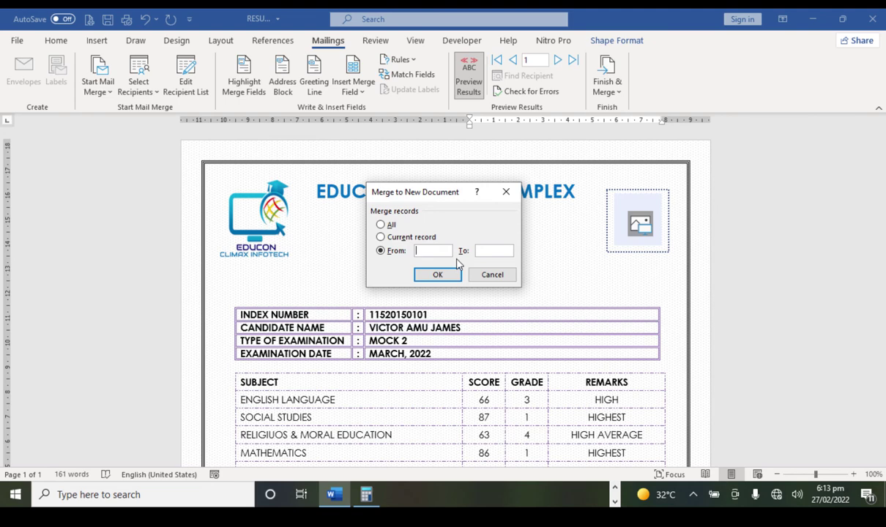
{"action": "type", "text": "1"}
{"action": "left_click", "coordinate": [513, 257]}
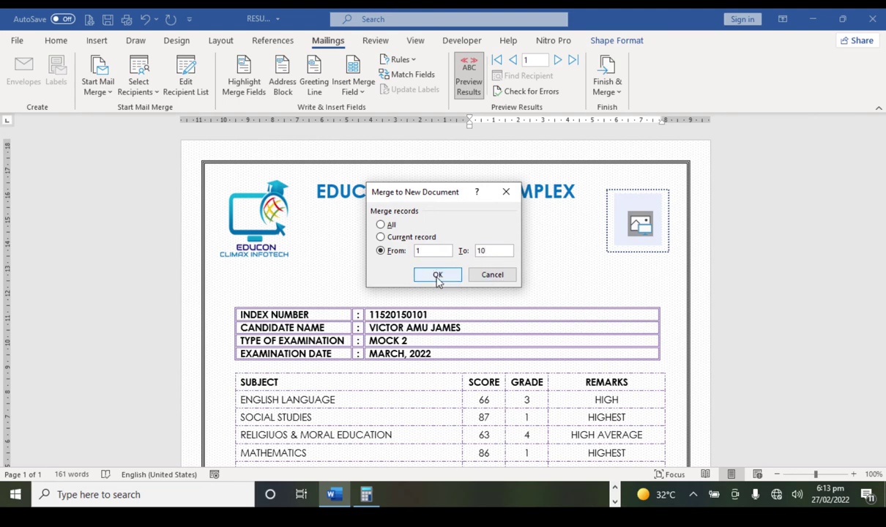
{"action": "left_click", "coordinate": [437, 274]}
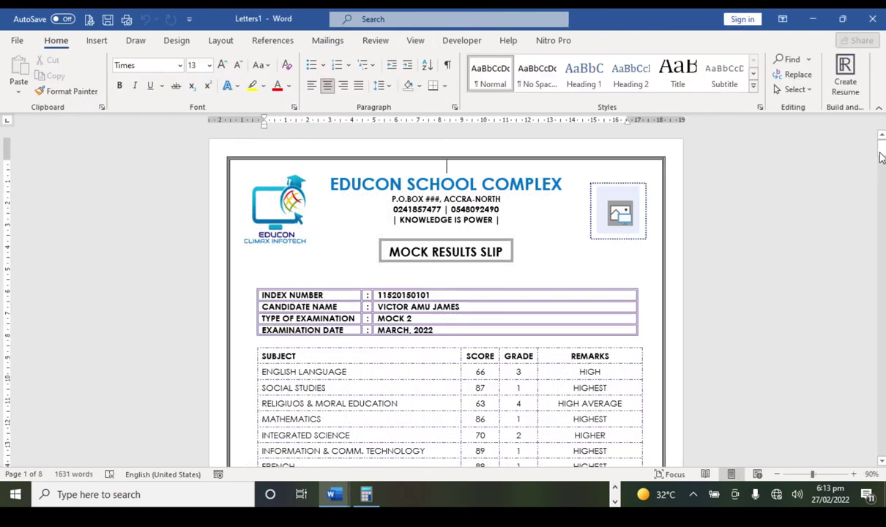
{"action": "left_click_drag", "start_coordinate": [882, 152], "coordinate": [881, 142]}
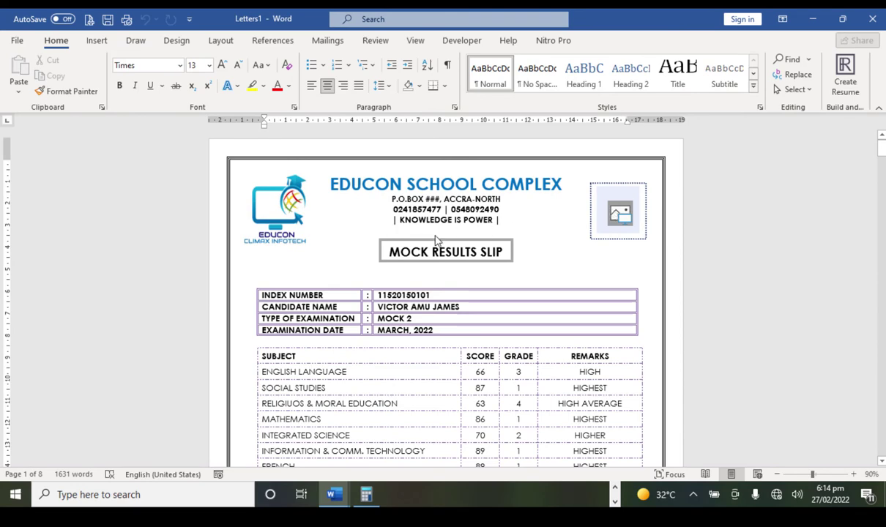
Step: Open the Print page for the merged Letters1 document, fitting the whole page in the preview
{"action": "left_click", "coordinate": [18, 42]}
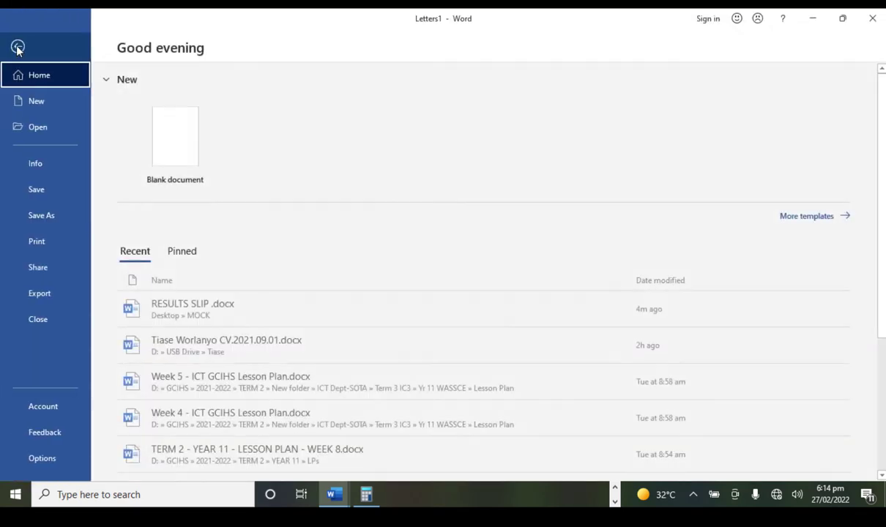
{"action": "left_click", "coordinate": [48, 240]}
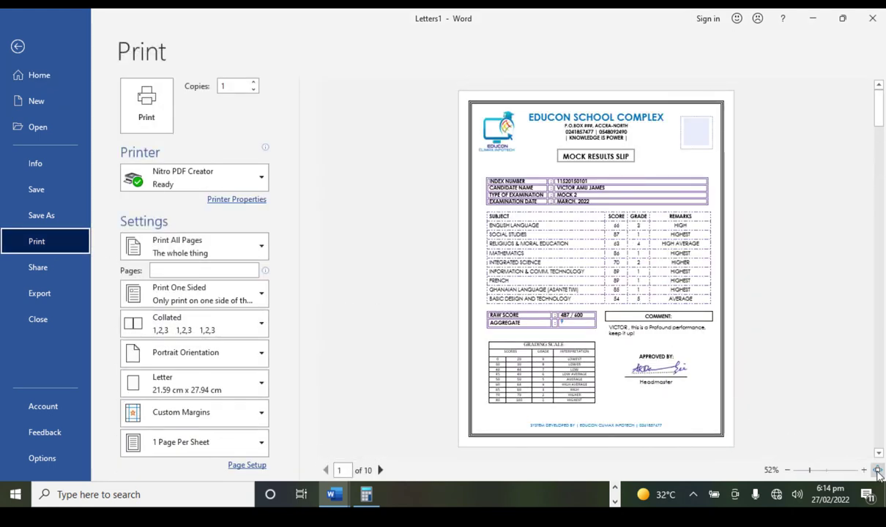
{"action": "left_click", "coordinate": [877, 470]}
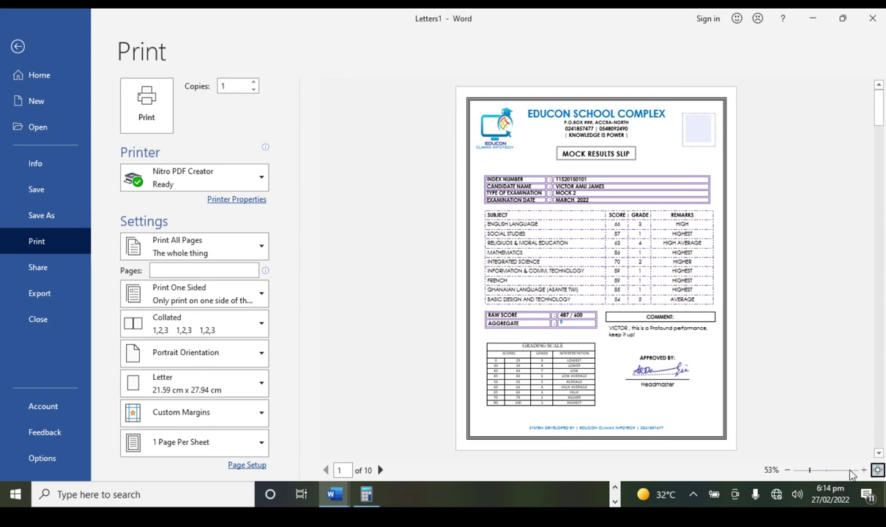
Step: Zoom the print preview in and scroll through the ten results slips
{"action": "left_click", "coordinate": [863, 470]}
{"action": "left_click", "coordinate": [863, 470]}
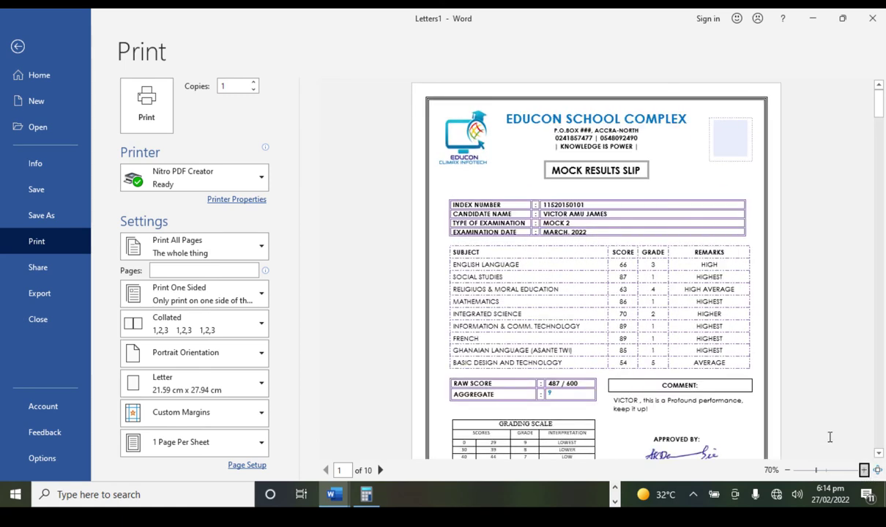
{"action": "scroll", "coordinate": [814, 445], "scroll_direction": "up", "scroll_amount": 3, "text": "ctrl"}
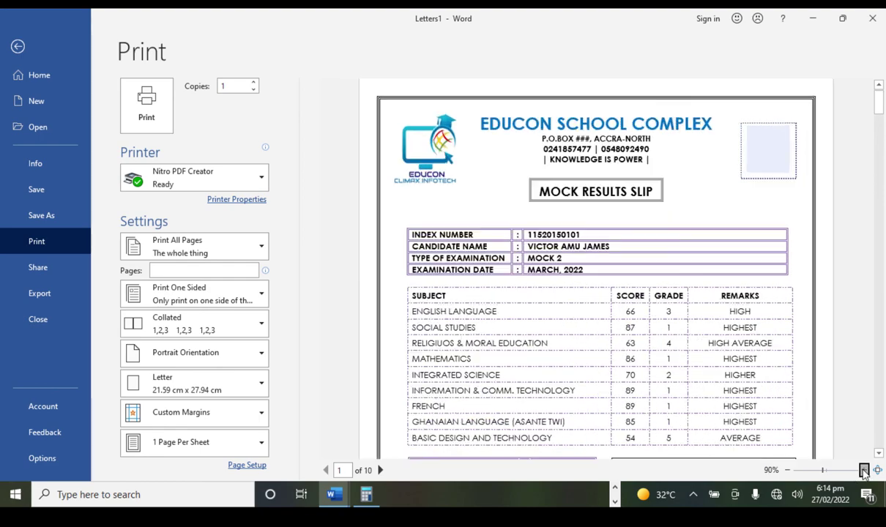
{"action": "scroll", "coordinate": [683, 293], "scroll_direction": "down", "scroll_amount": 8}
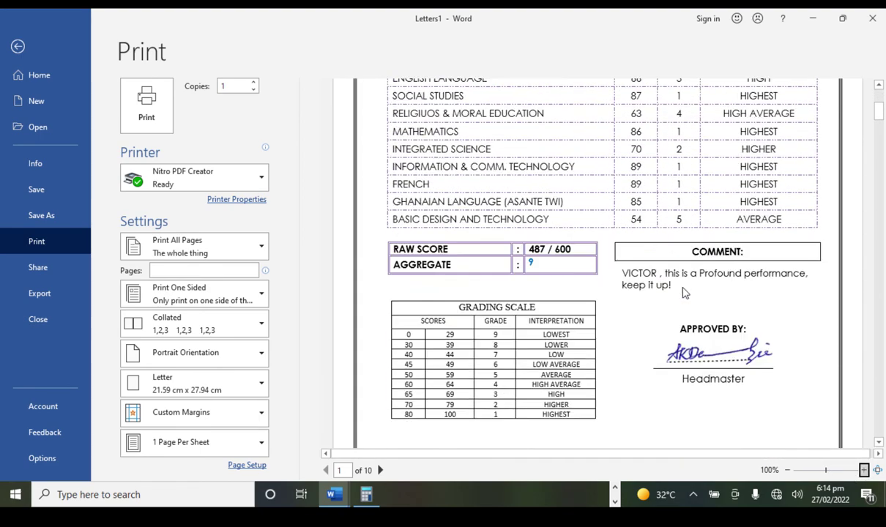
{"action": "scroll", "coordinate": [682, 293], "scroll_direction": "up", "scroll_amount": 4}
{"action": "scroll", "coordinate": [682, 292], "scroll_direction": "down", "scroll_amount": 10}
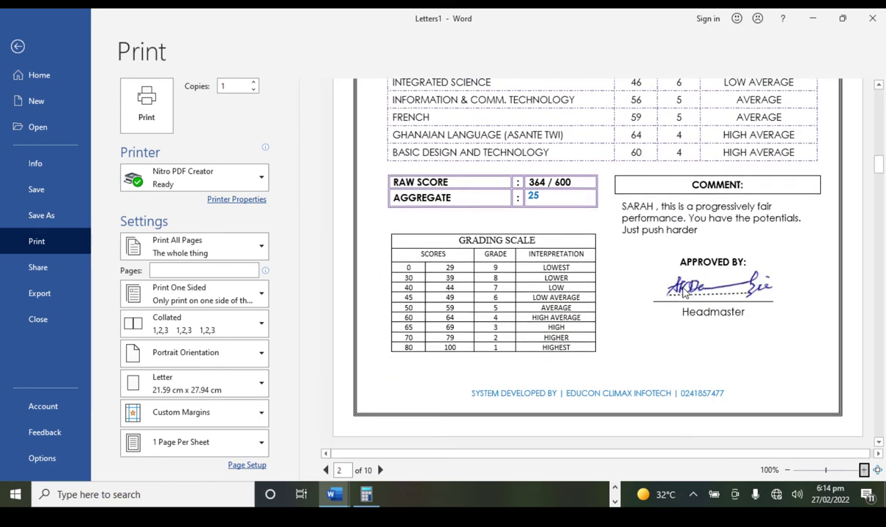
{"action": "scroll", "coordinate": [682, 292], "scroll_direction": "up", "scroll_amount": 2}
{"action": "scroll", "coordinate": [682, 293], "scroll_direction": "up", "scroll_amount": 10}
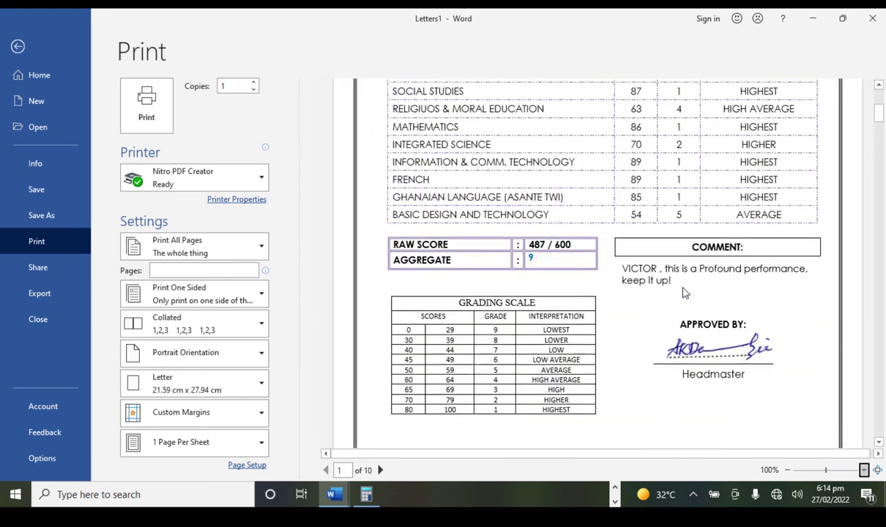
{"action": "scroll", "coordinate": [623, 304], "scroll_direction": "up", "scroll_amount": 2}
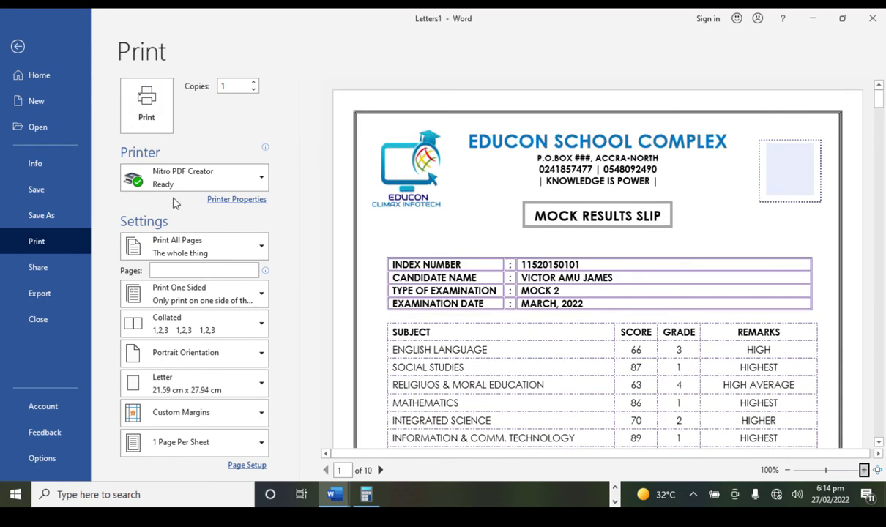
{"action": "scroll", "coordinate": [761, 293], "scroll_direction": "down", "scroll_amount": 8}
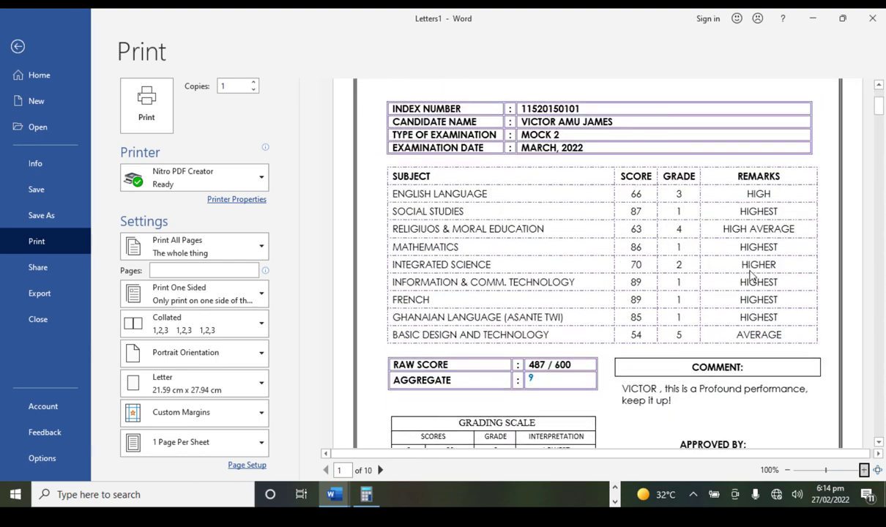
{"action": "scroll", "coordinate": [751, 274], "scroll_direction": "up", "scroll_amount": 5}
{"action": "scroll", "coordinate": [752, 275], "scroll_direction": "up", "scroll_amount": 2}
{"action": "scroll", "coordinate": [735, 267], "scroll_direction": "down", "scroll_amount": 12}
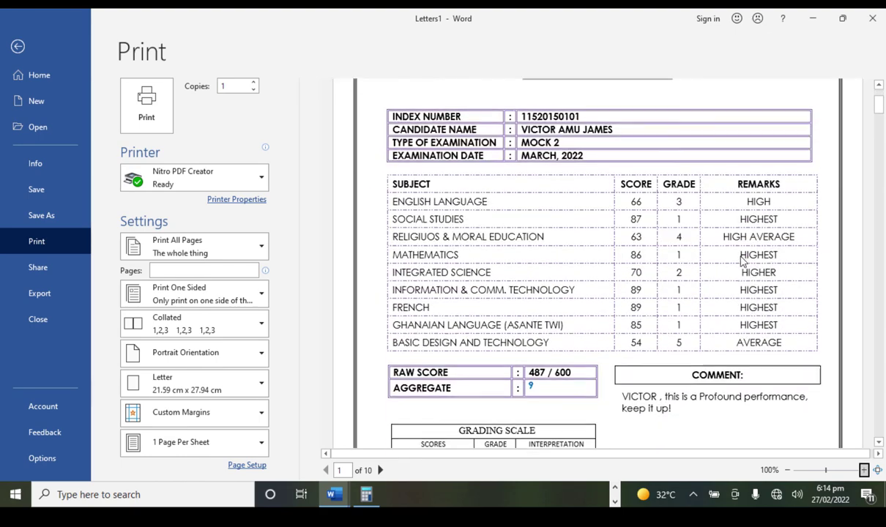
{"action": "scroll", "coordinate": [747, 259], "scroll_direction": "down", "scroll_amount": 20}
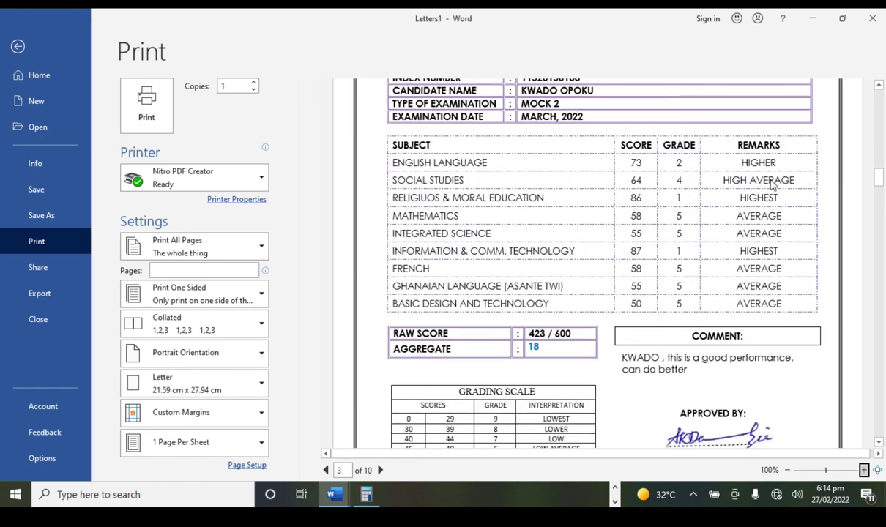
{"action": "scroll", "coordinate": [757, 251], "scroll_direction": "down", "scroll_amount": 8}
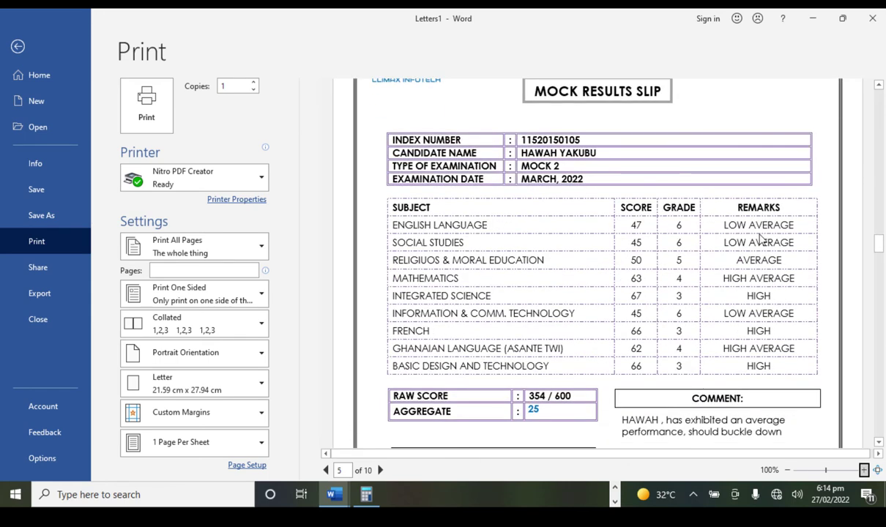